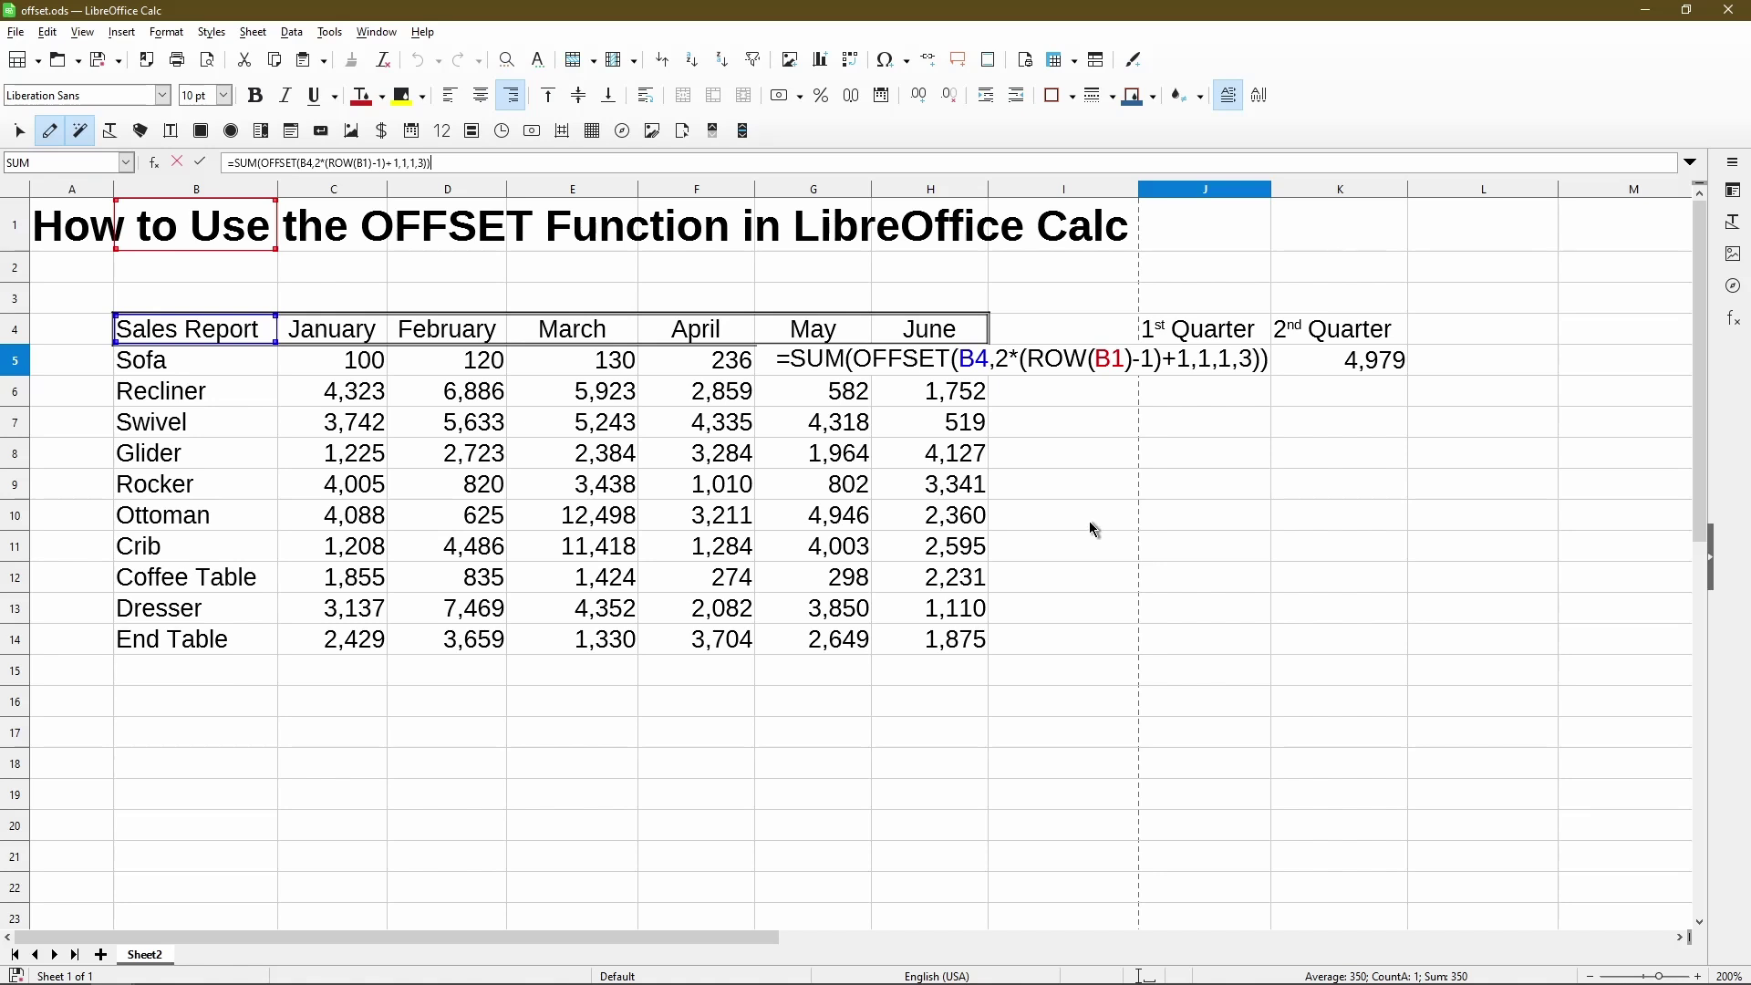
- Commit J5's =SUM(OFFSET(B4,2*(ROW(B1)-1)+1,1,1,3)) so Sofa's first quarter shows 350
key(Return)
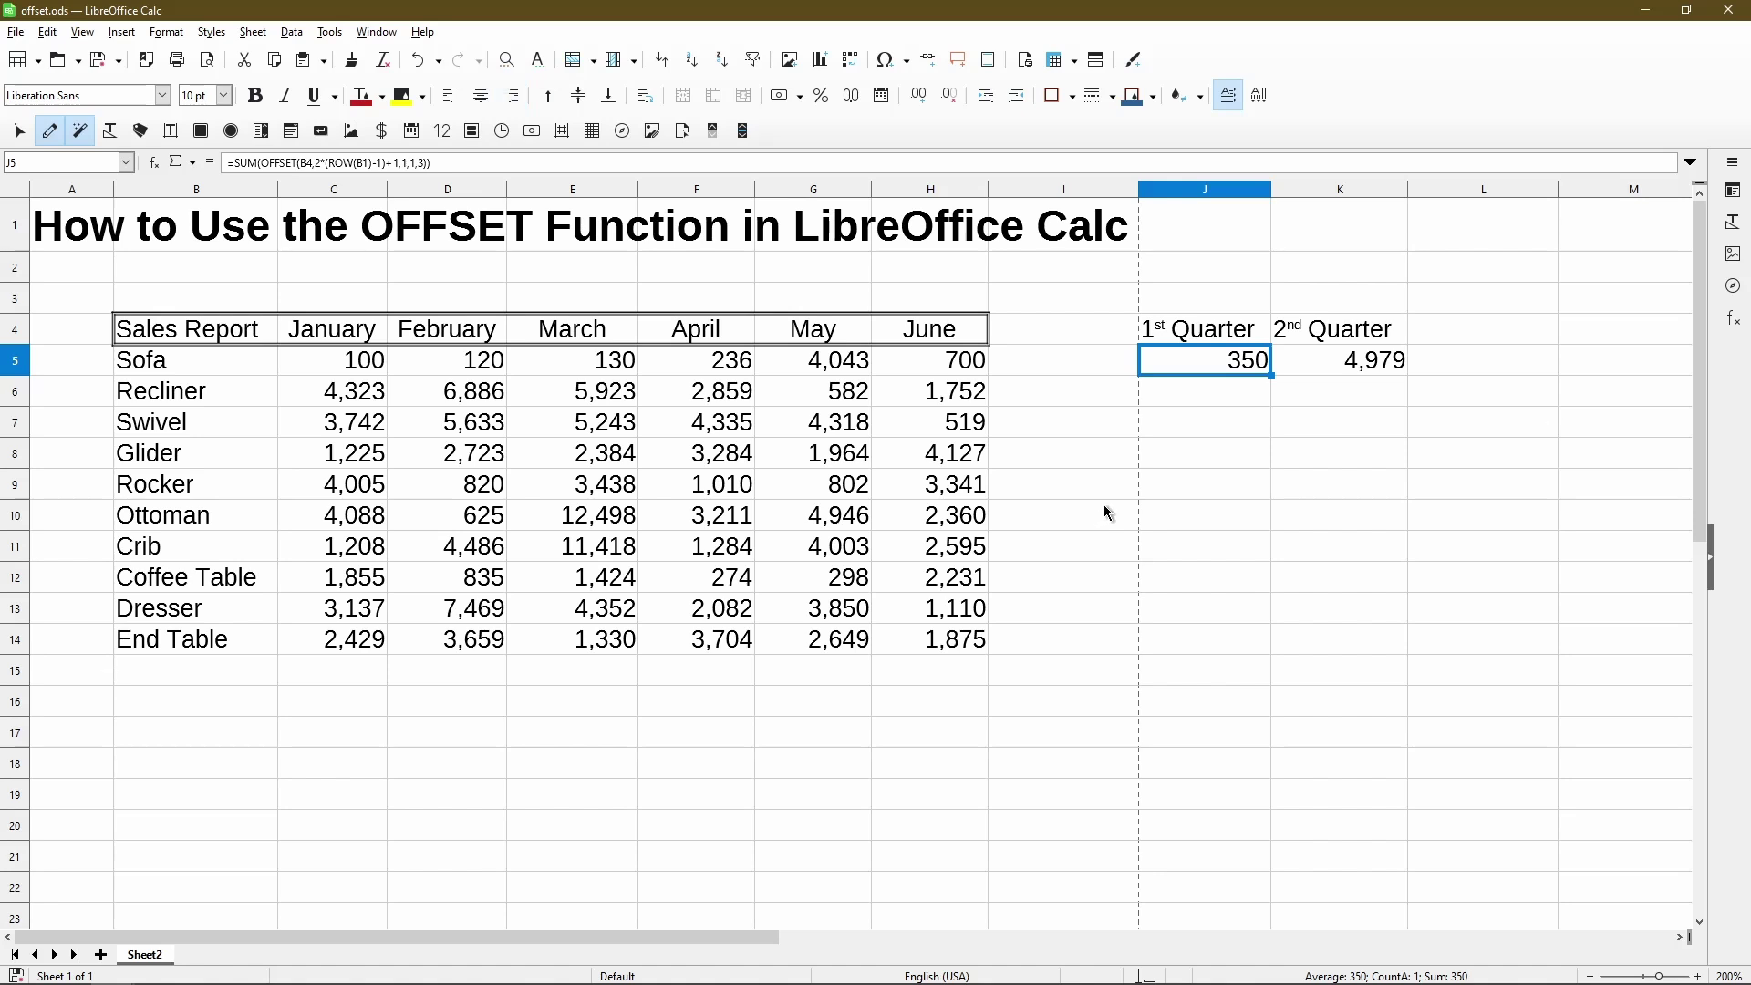
click(1156, 394)
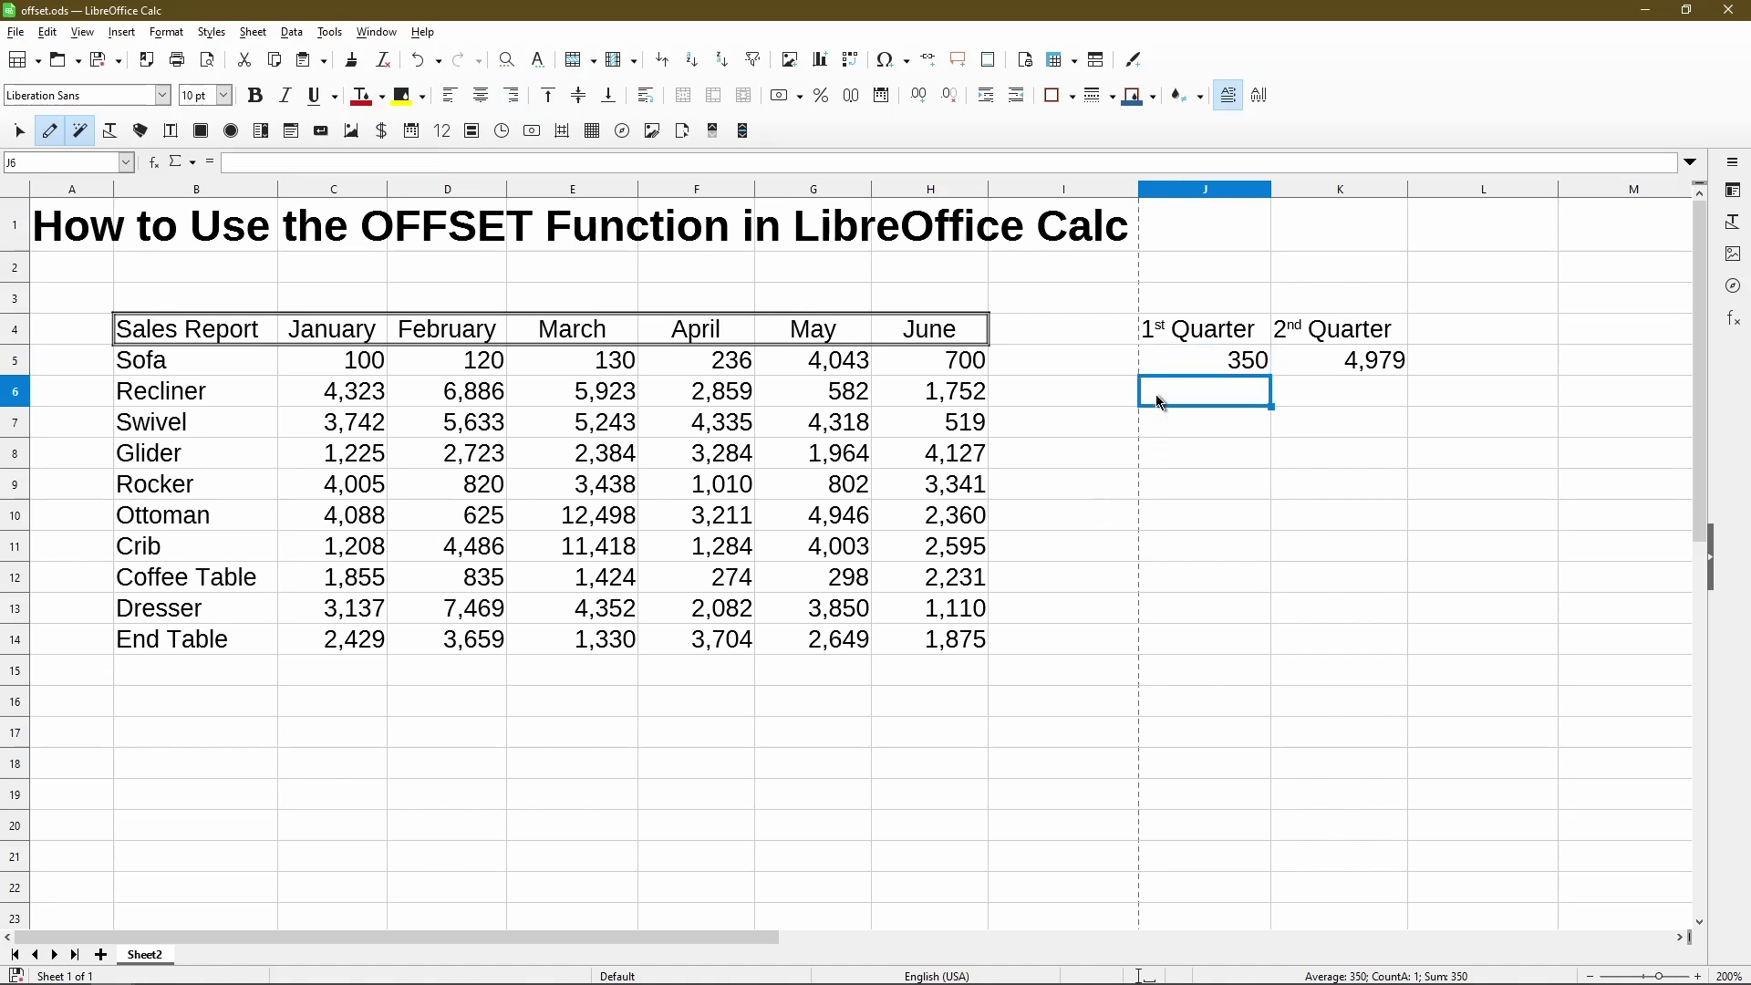
- Enter =OFFSET(B4,1,1) in J6, returning Sofa's January value 100
text(=offset()
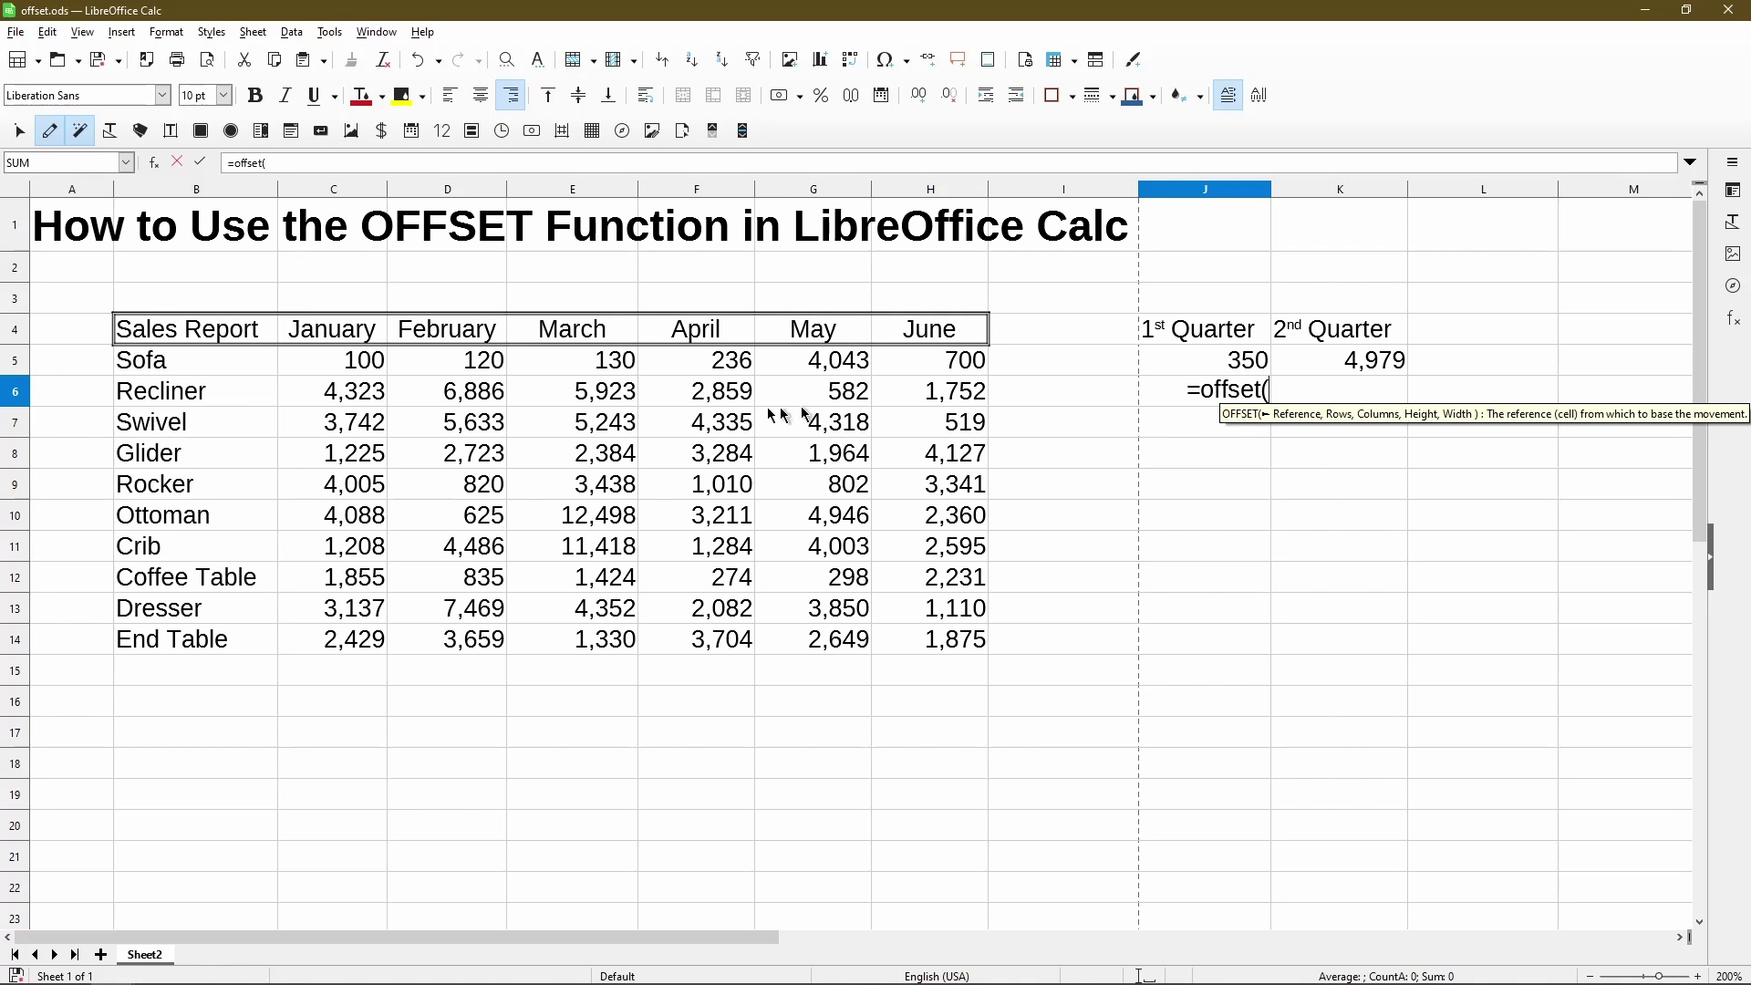
click(236, 340)
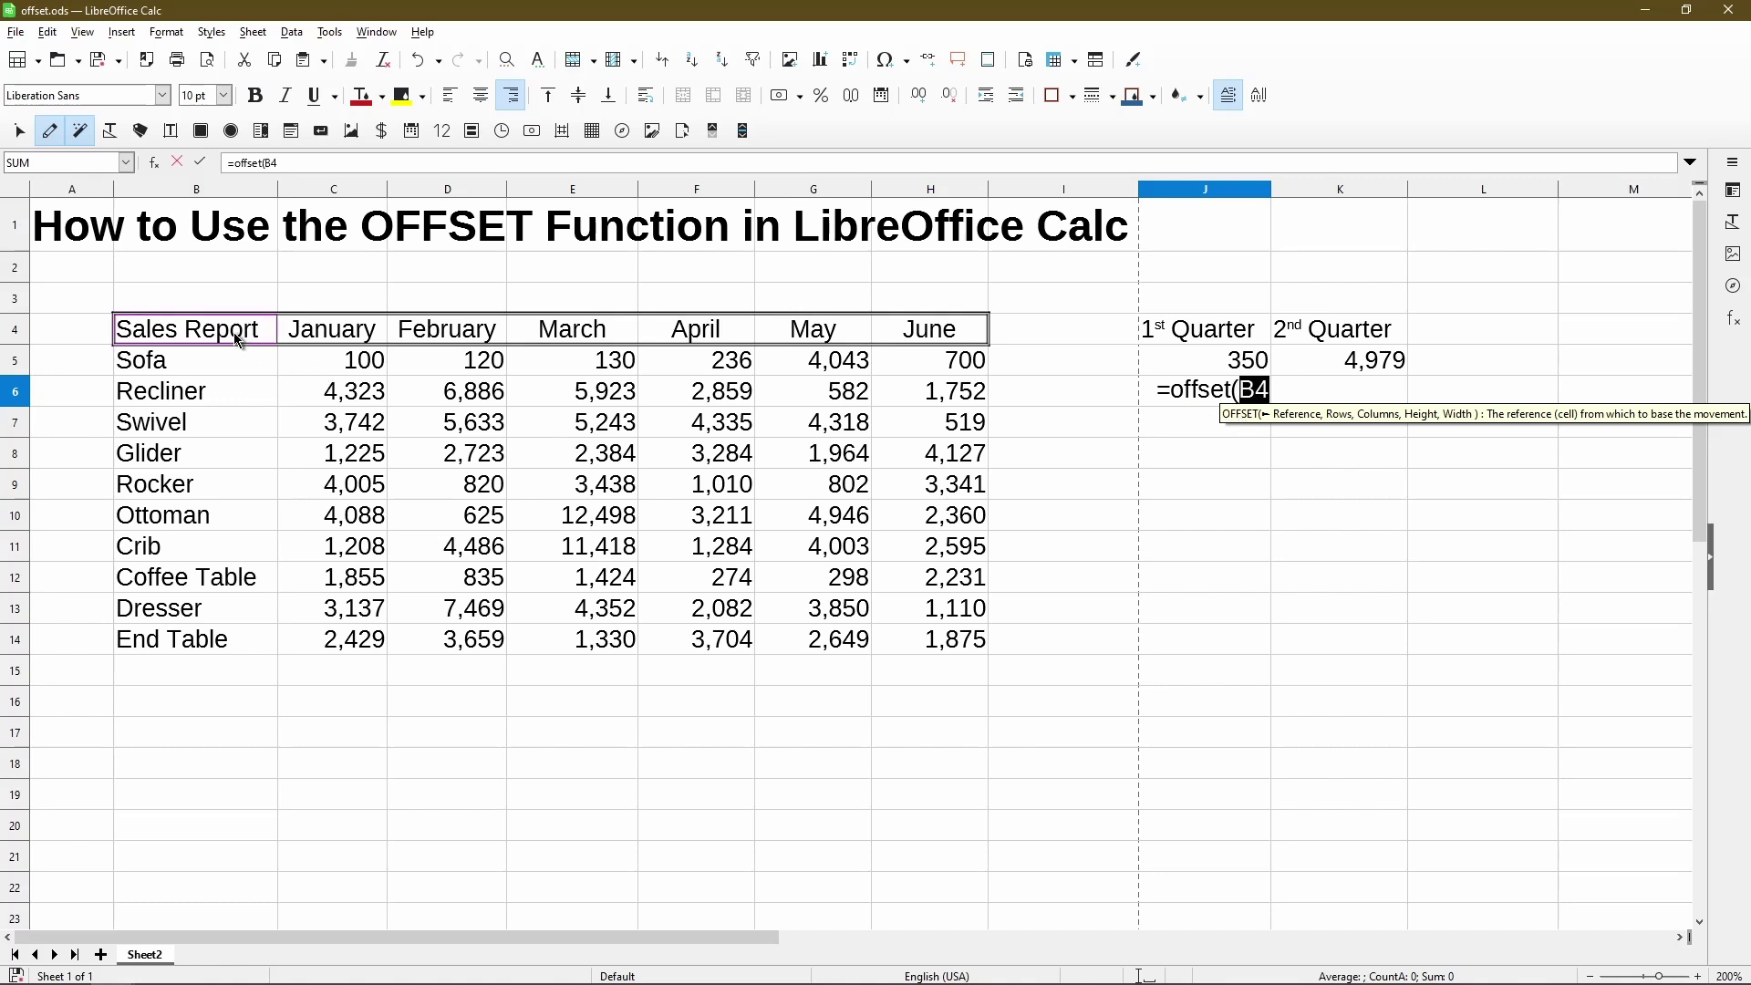
text(,)
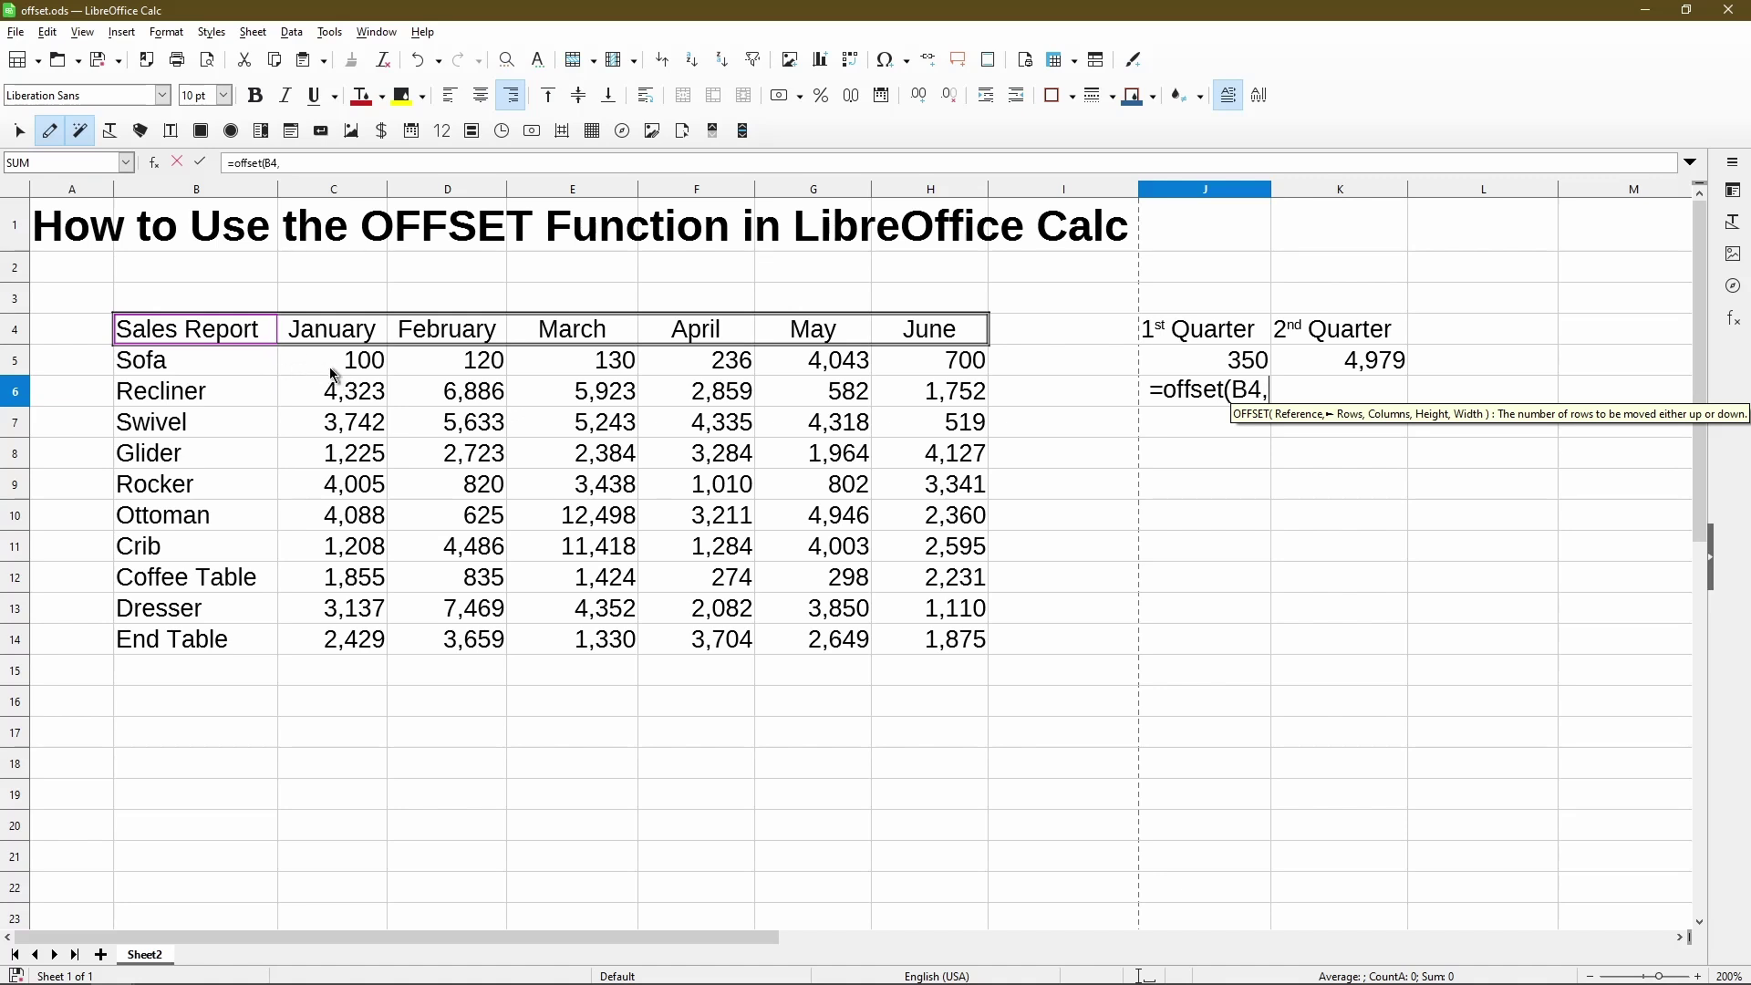
text(1,1,)
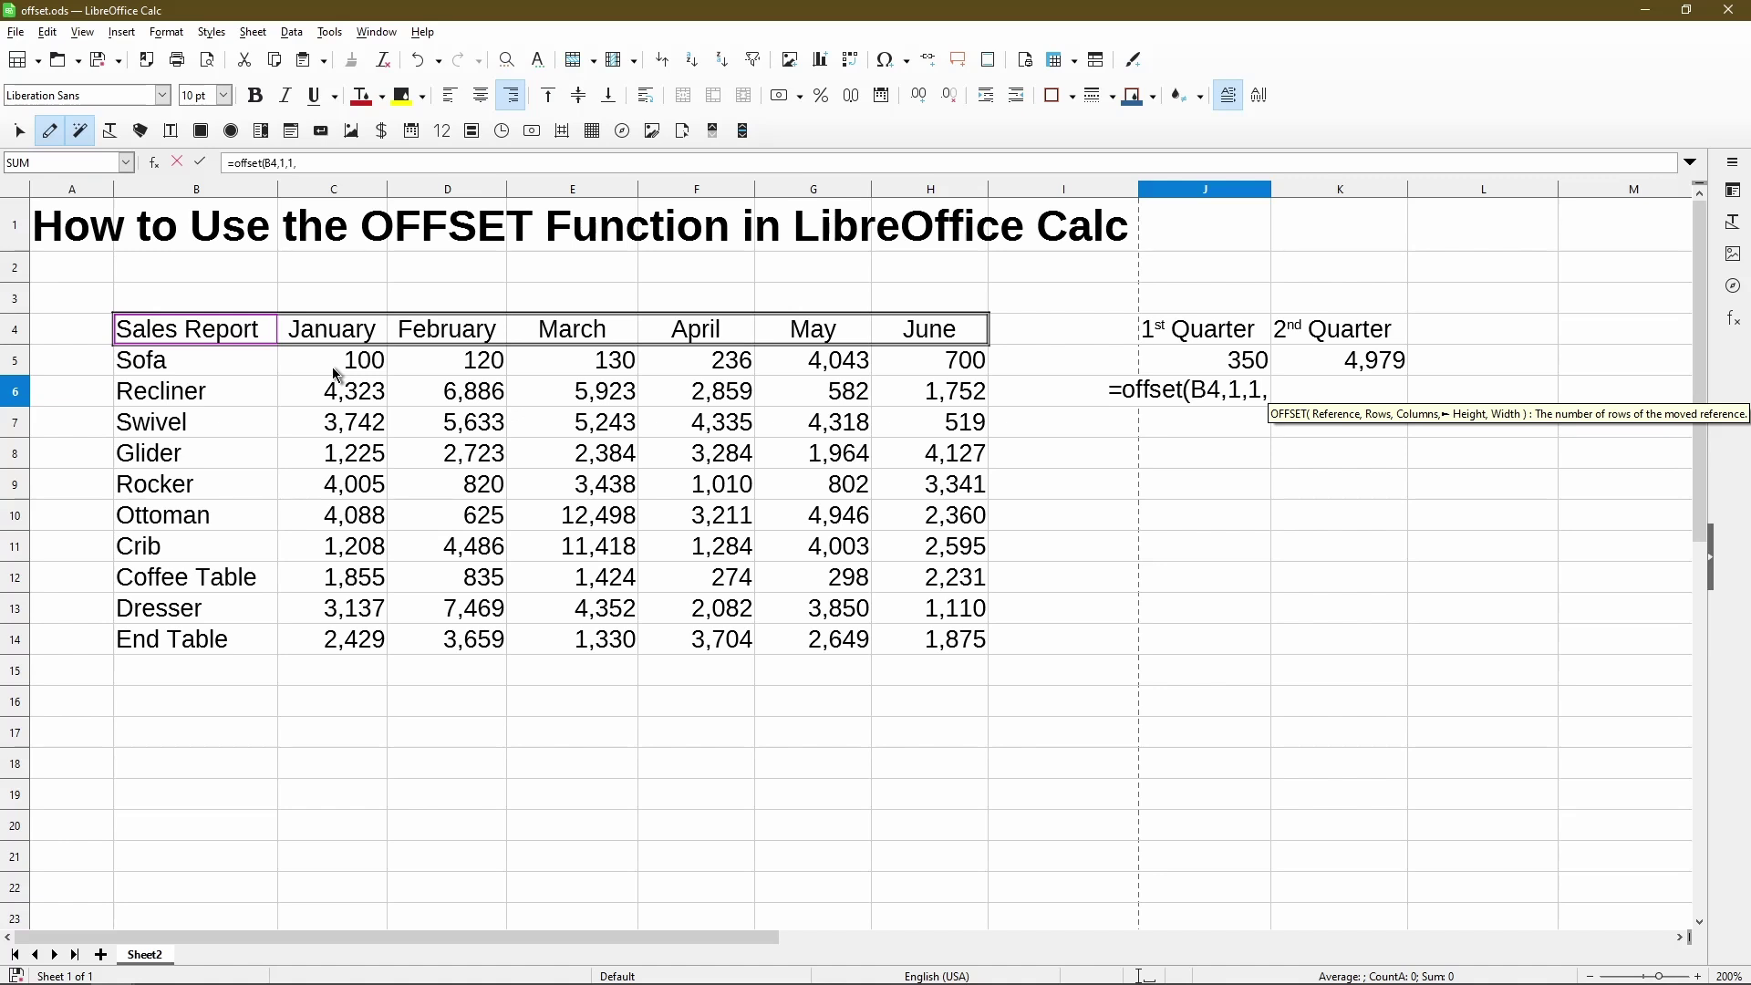
key(BackSpace)
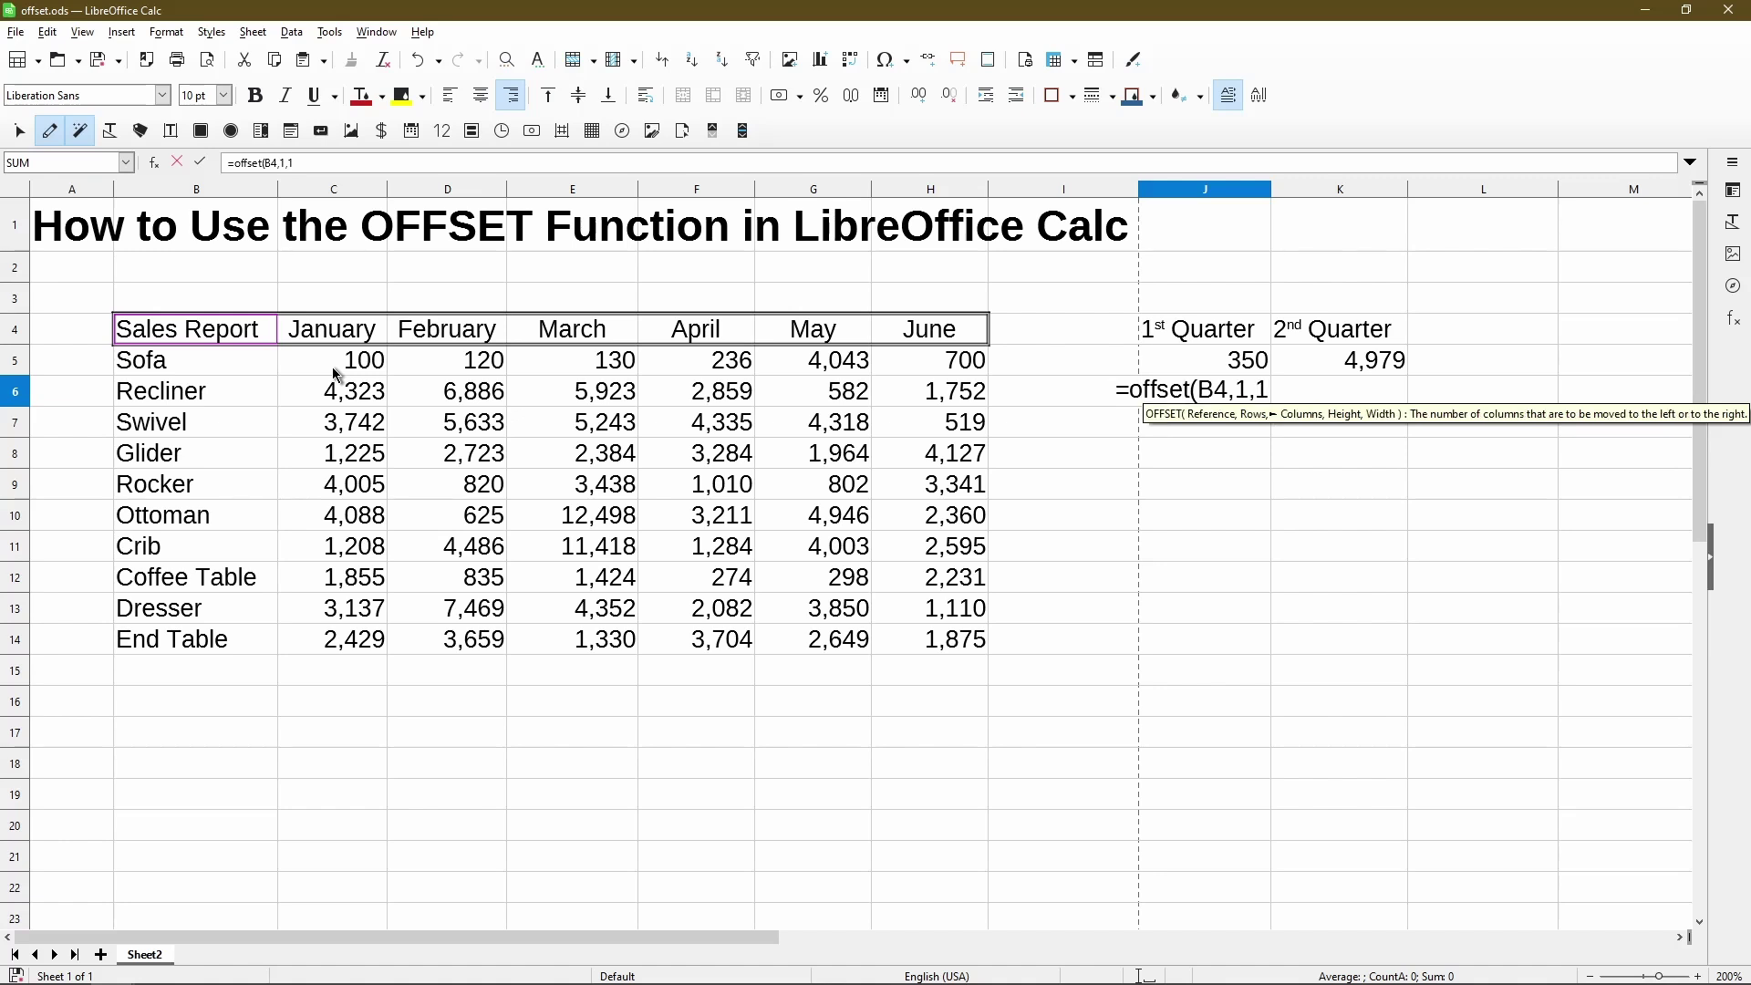
text())
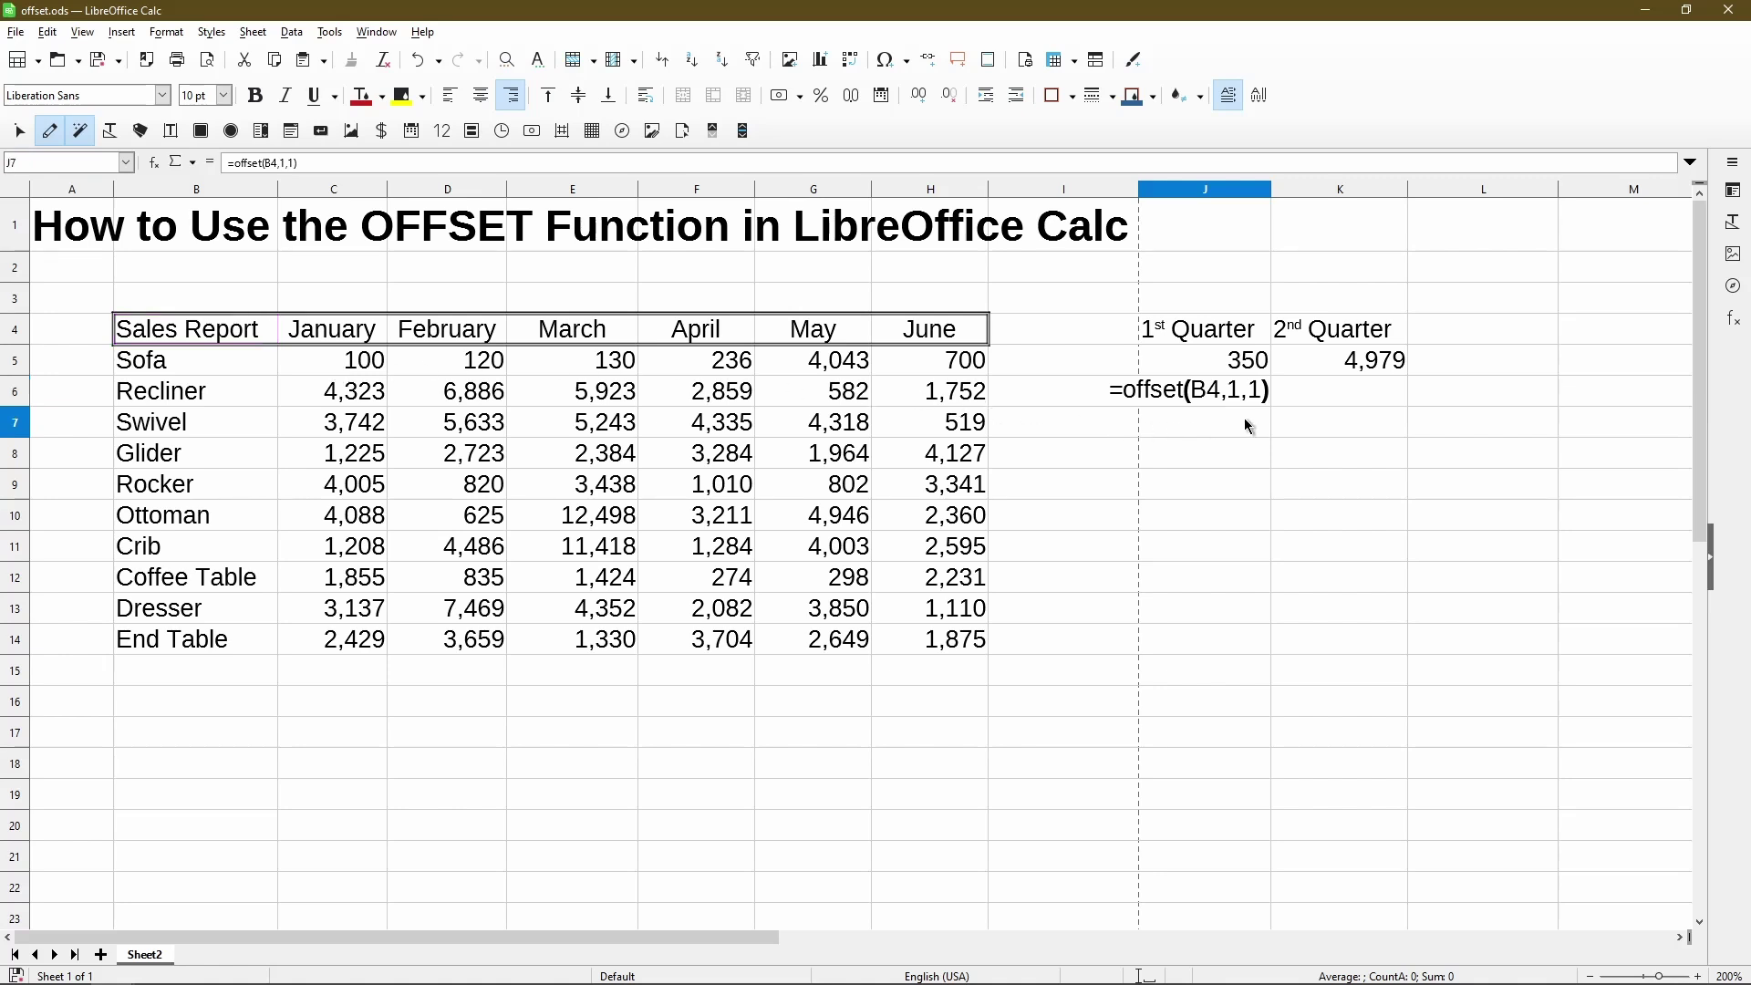
key(Return)
click(1204, 399)
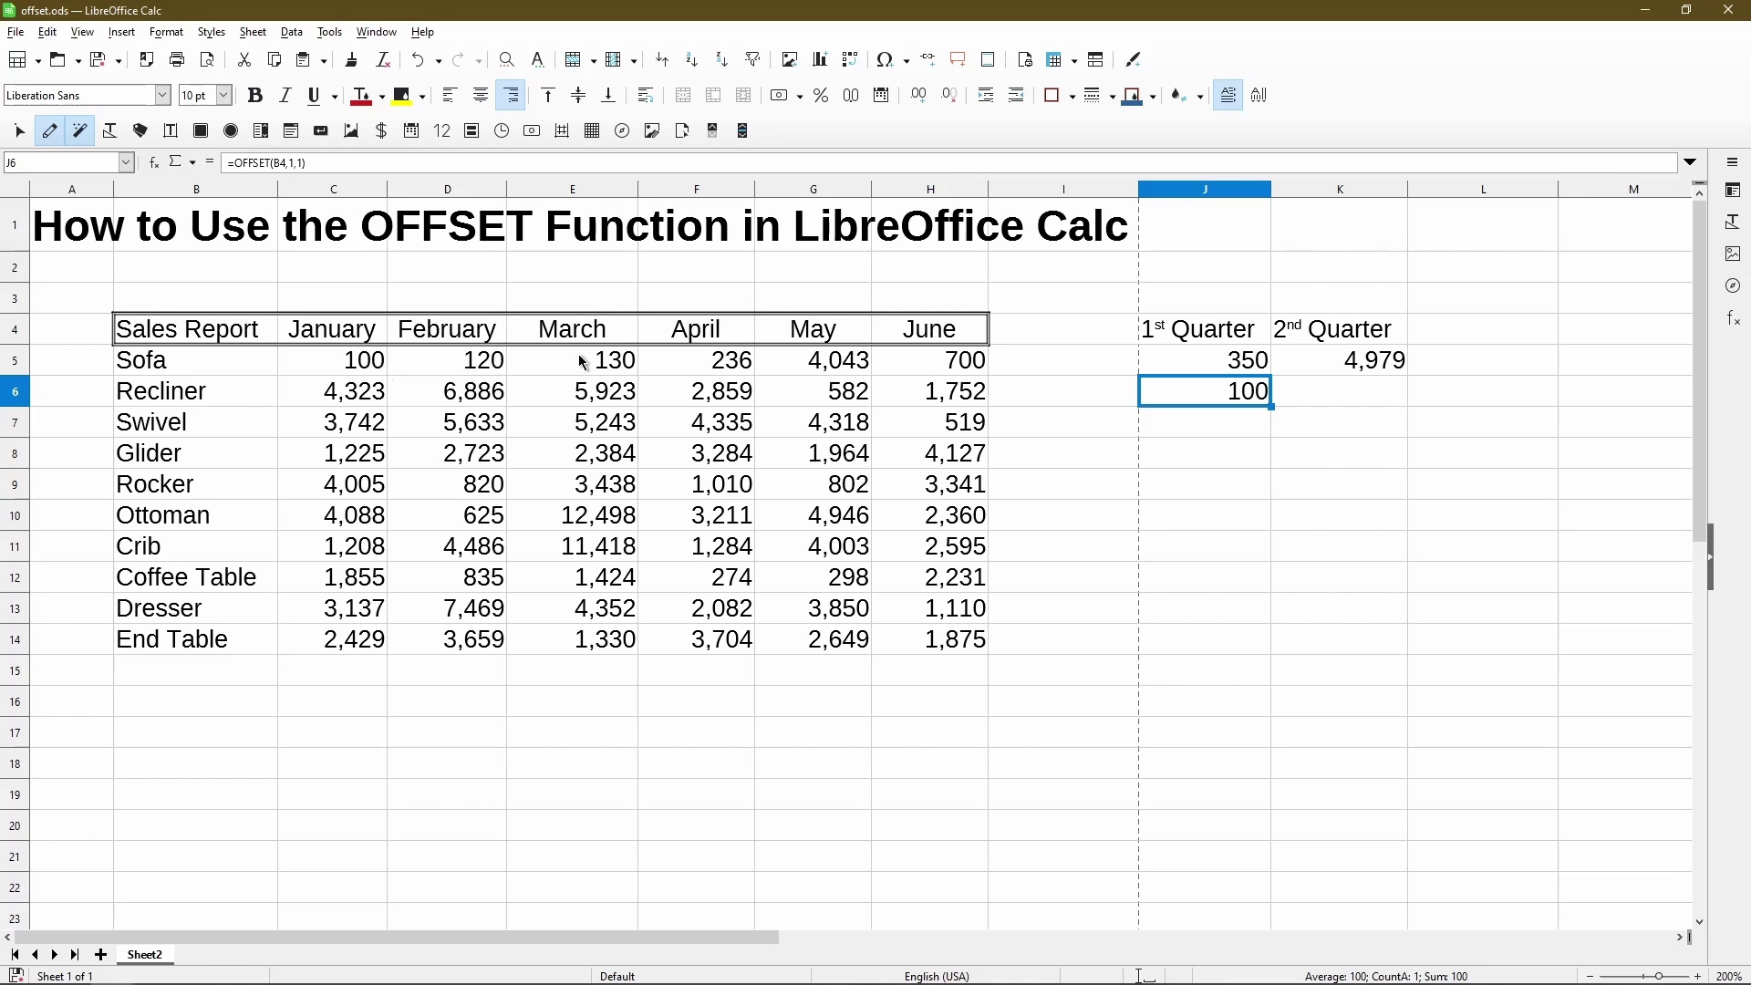
- Extend J6's formula to =OFFSET(B4,1,1,1,3), which produces a #VALUE! error
click(574, 164)
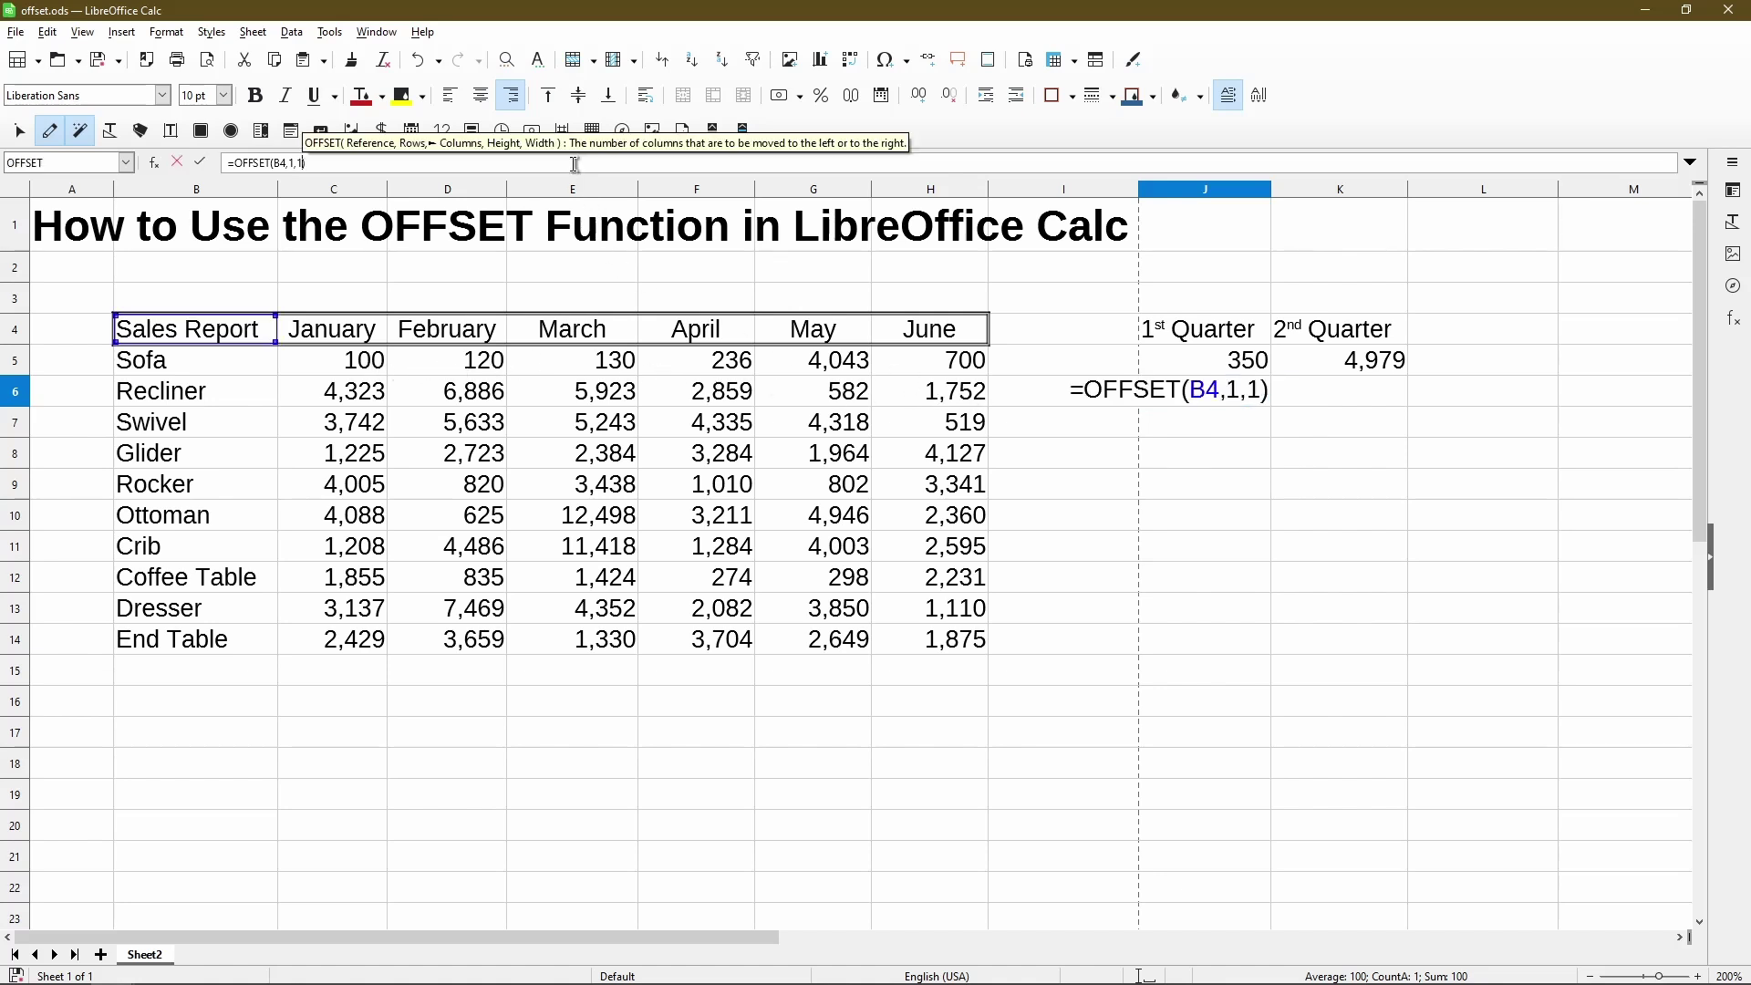
text(,)
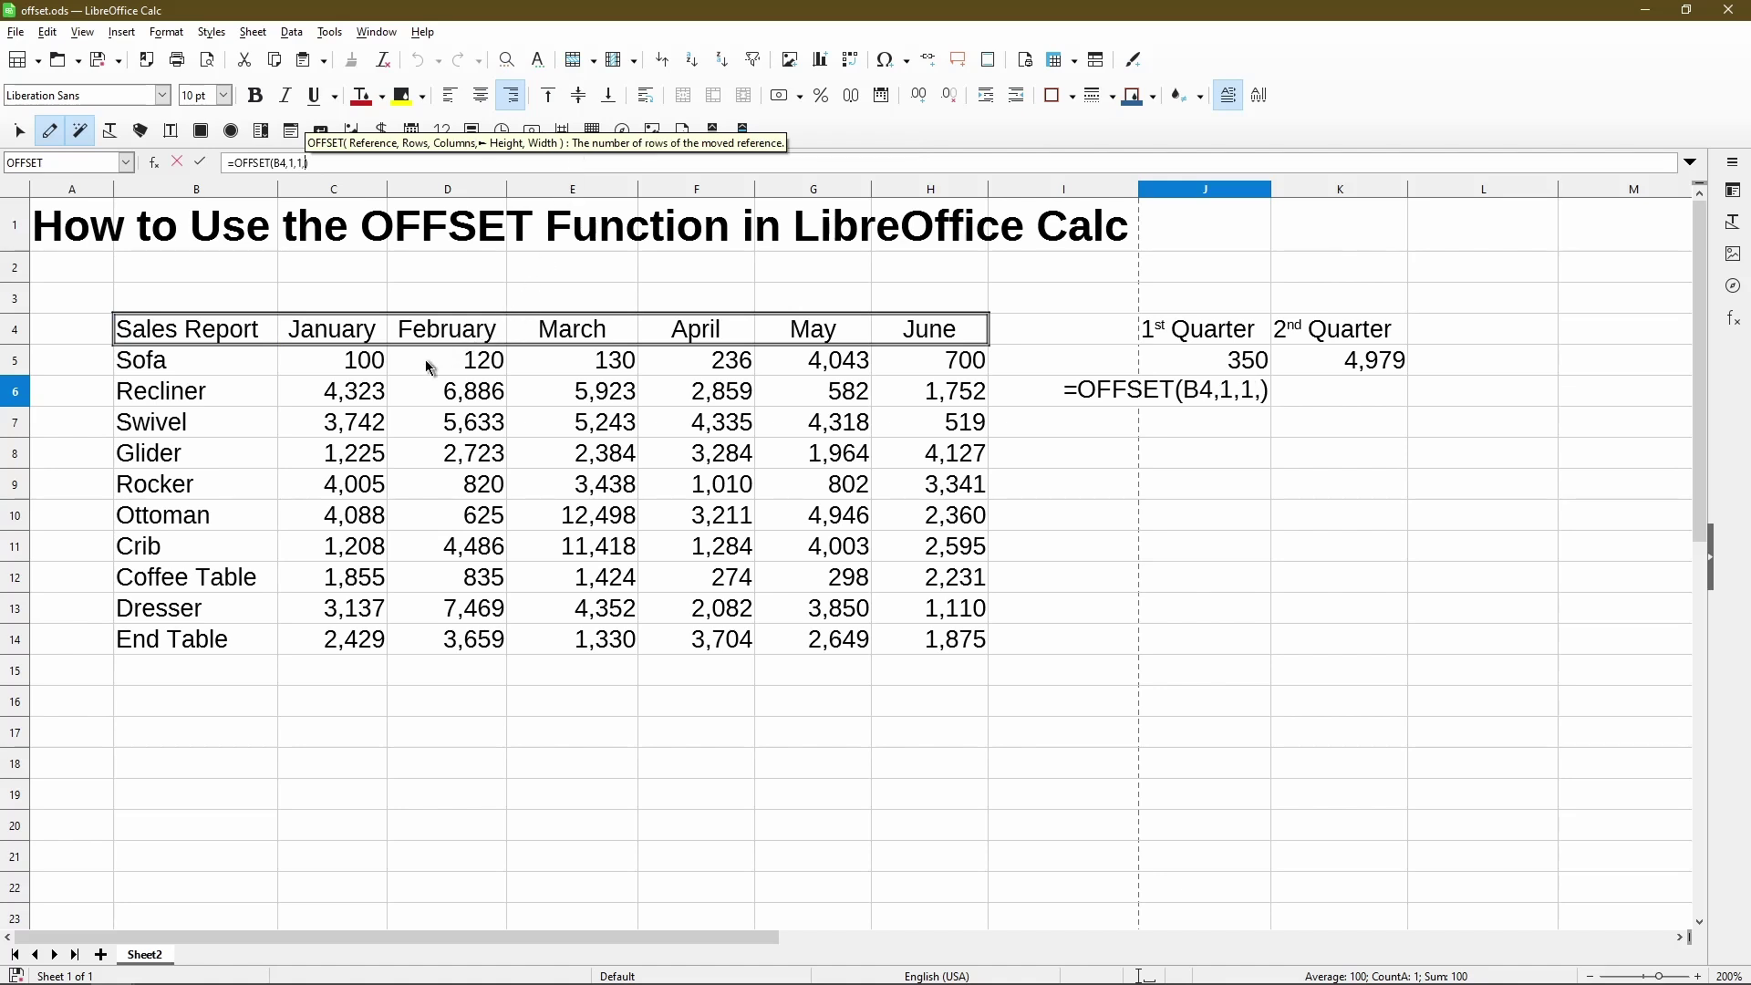
text(1,)
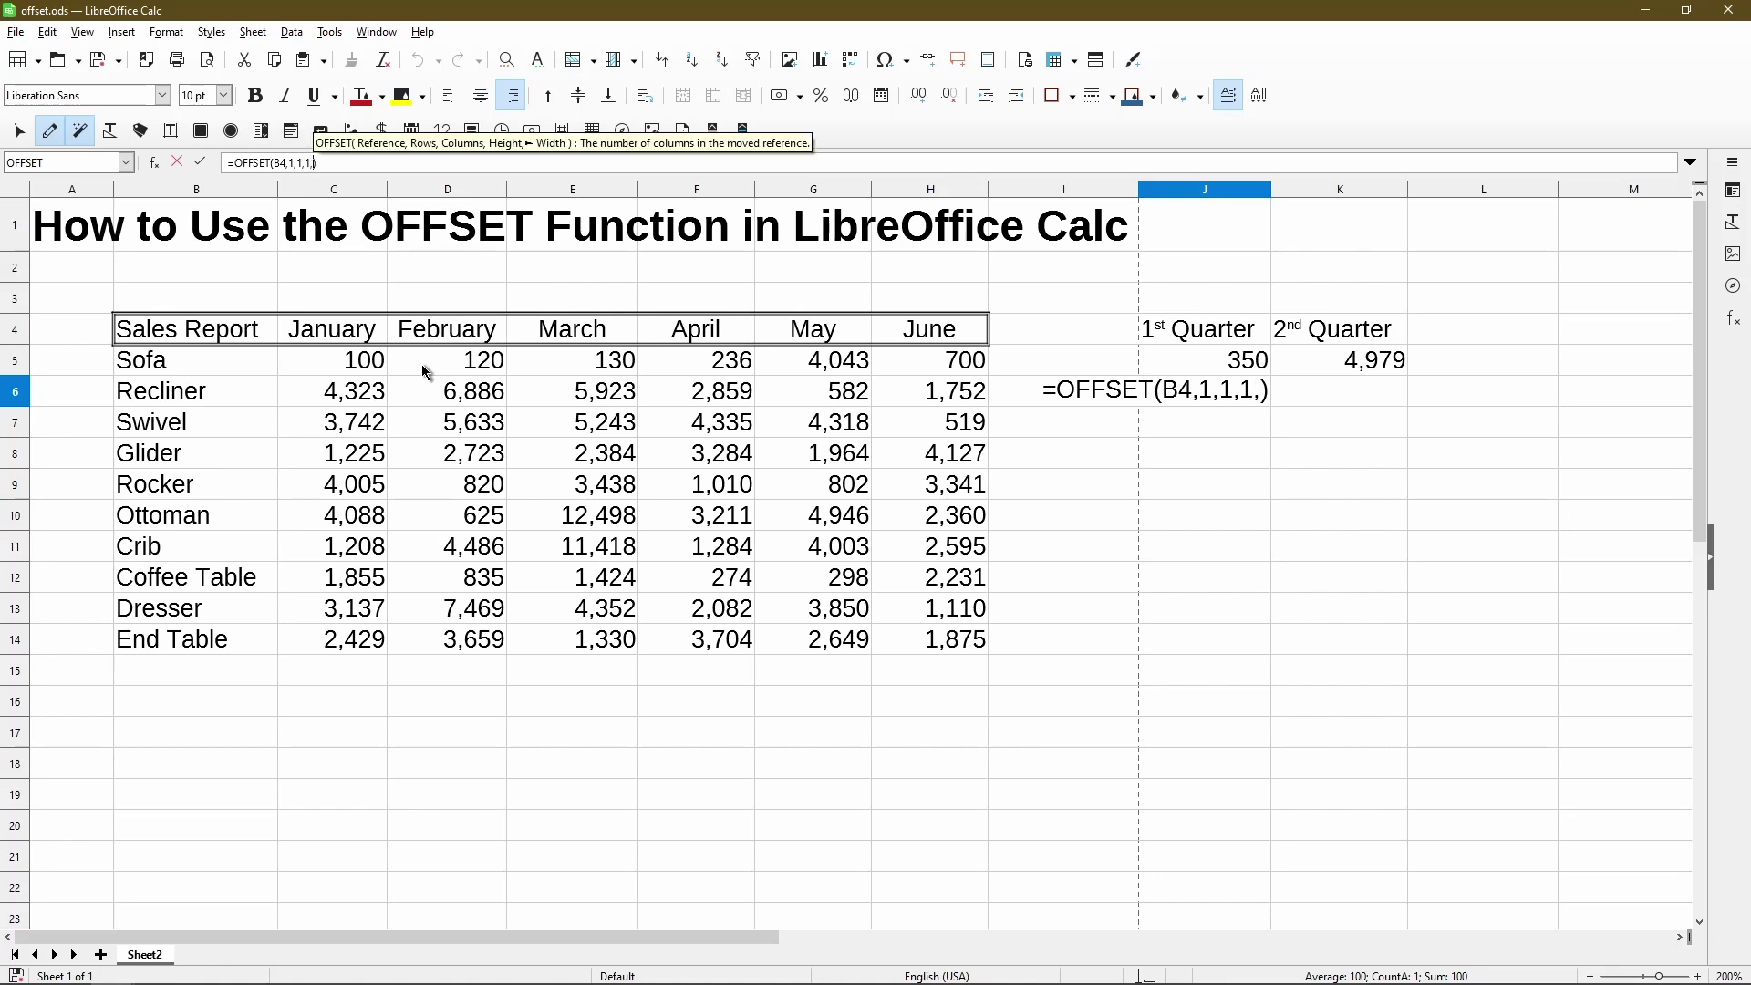
text(3)
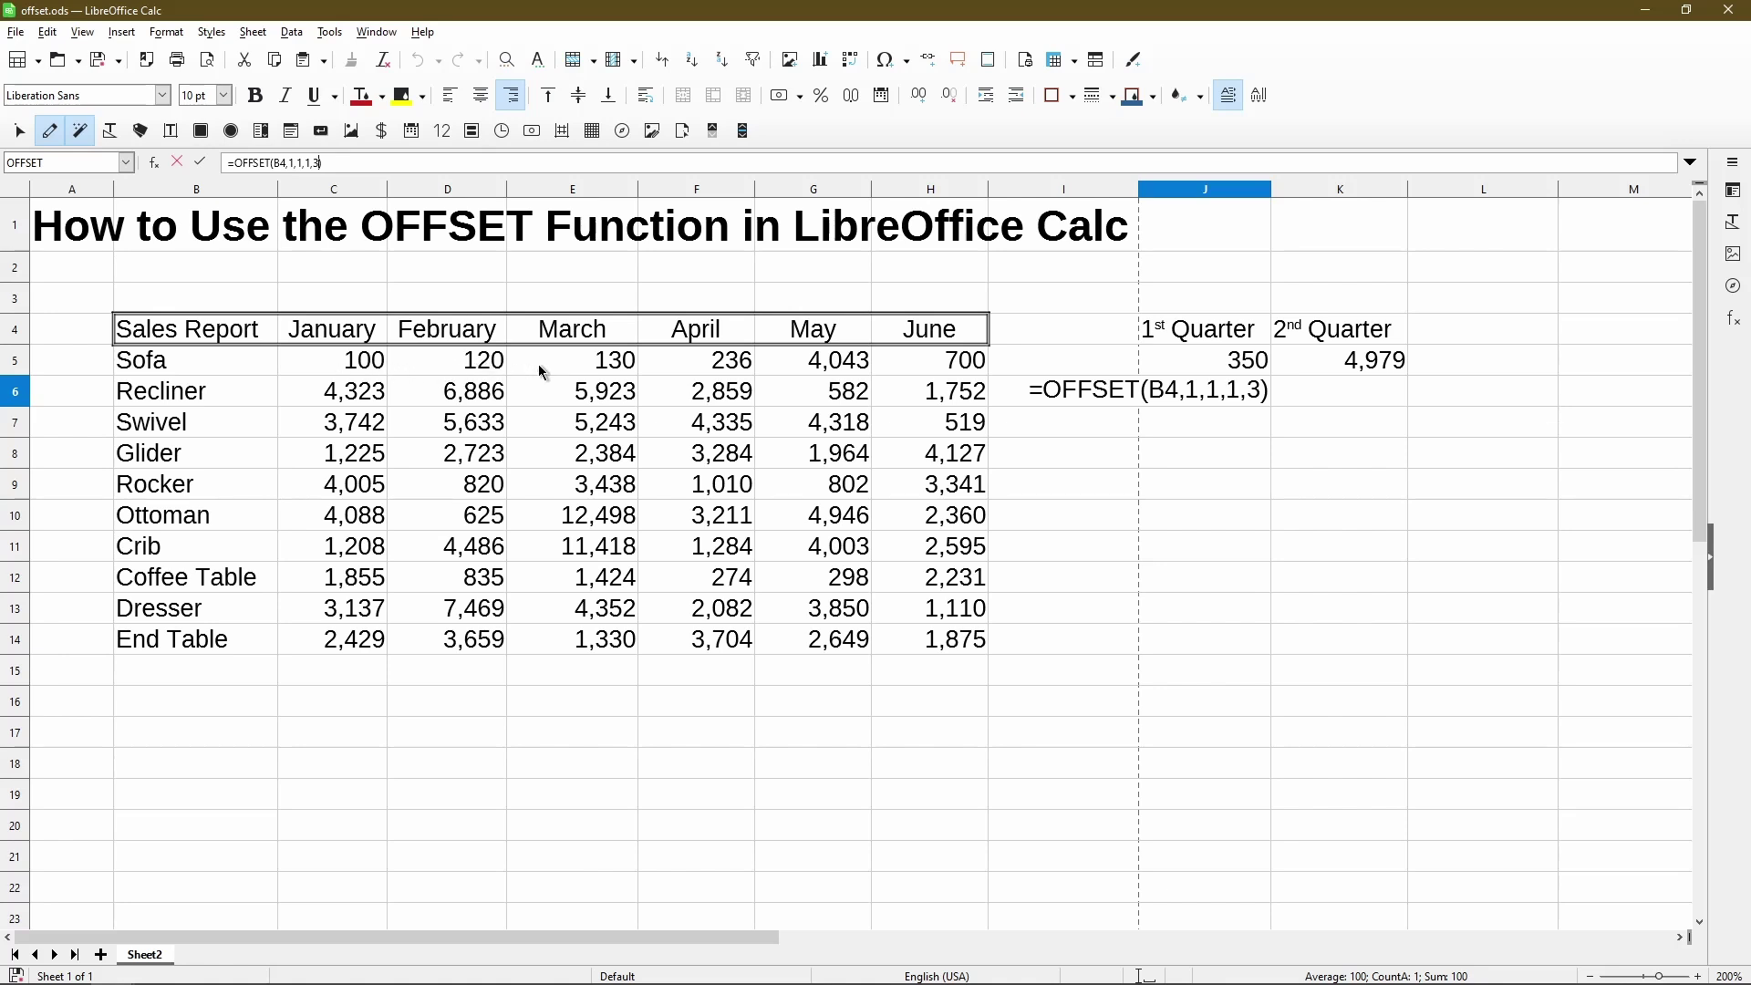
key(Return)
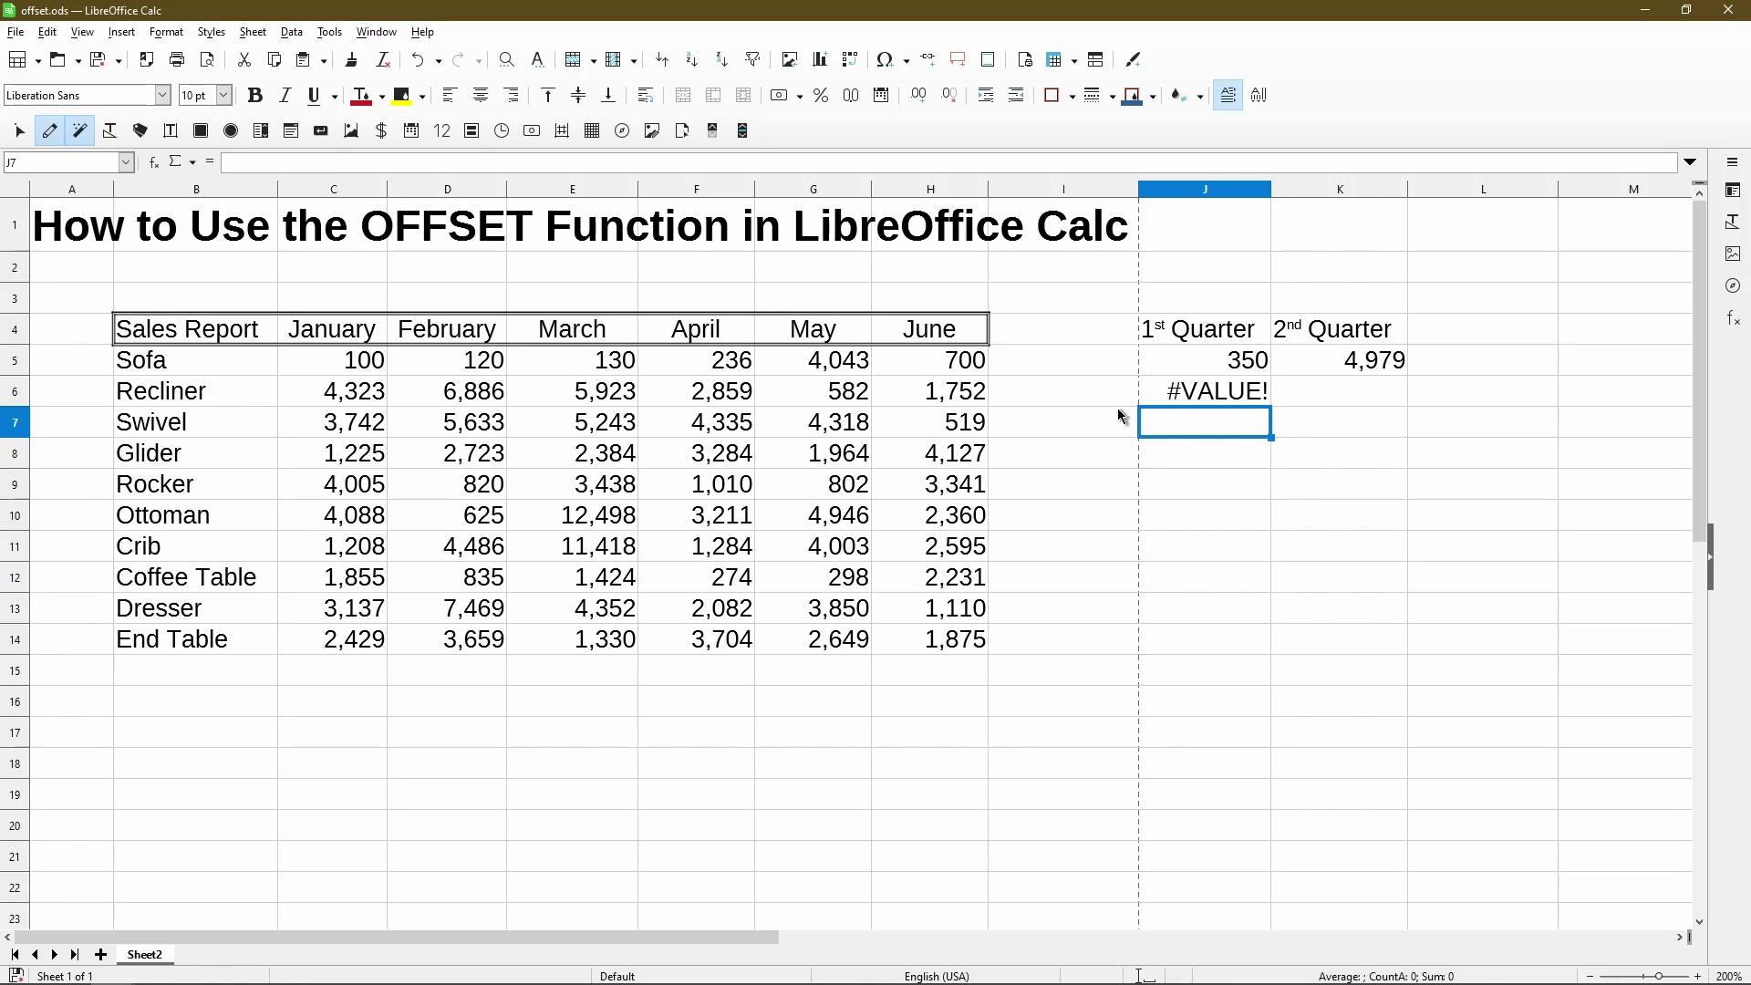
key(Up)
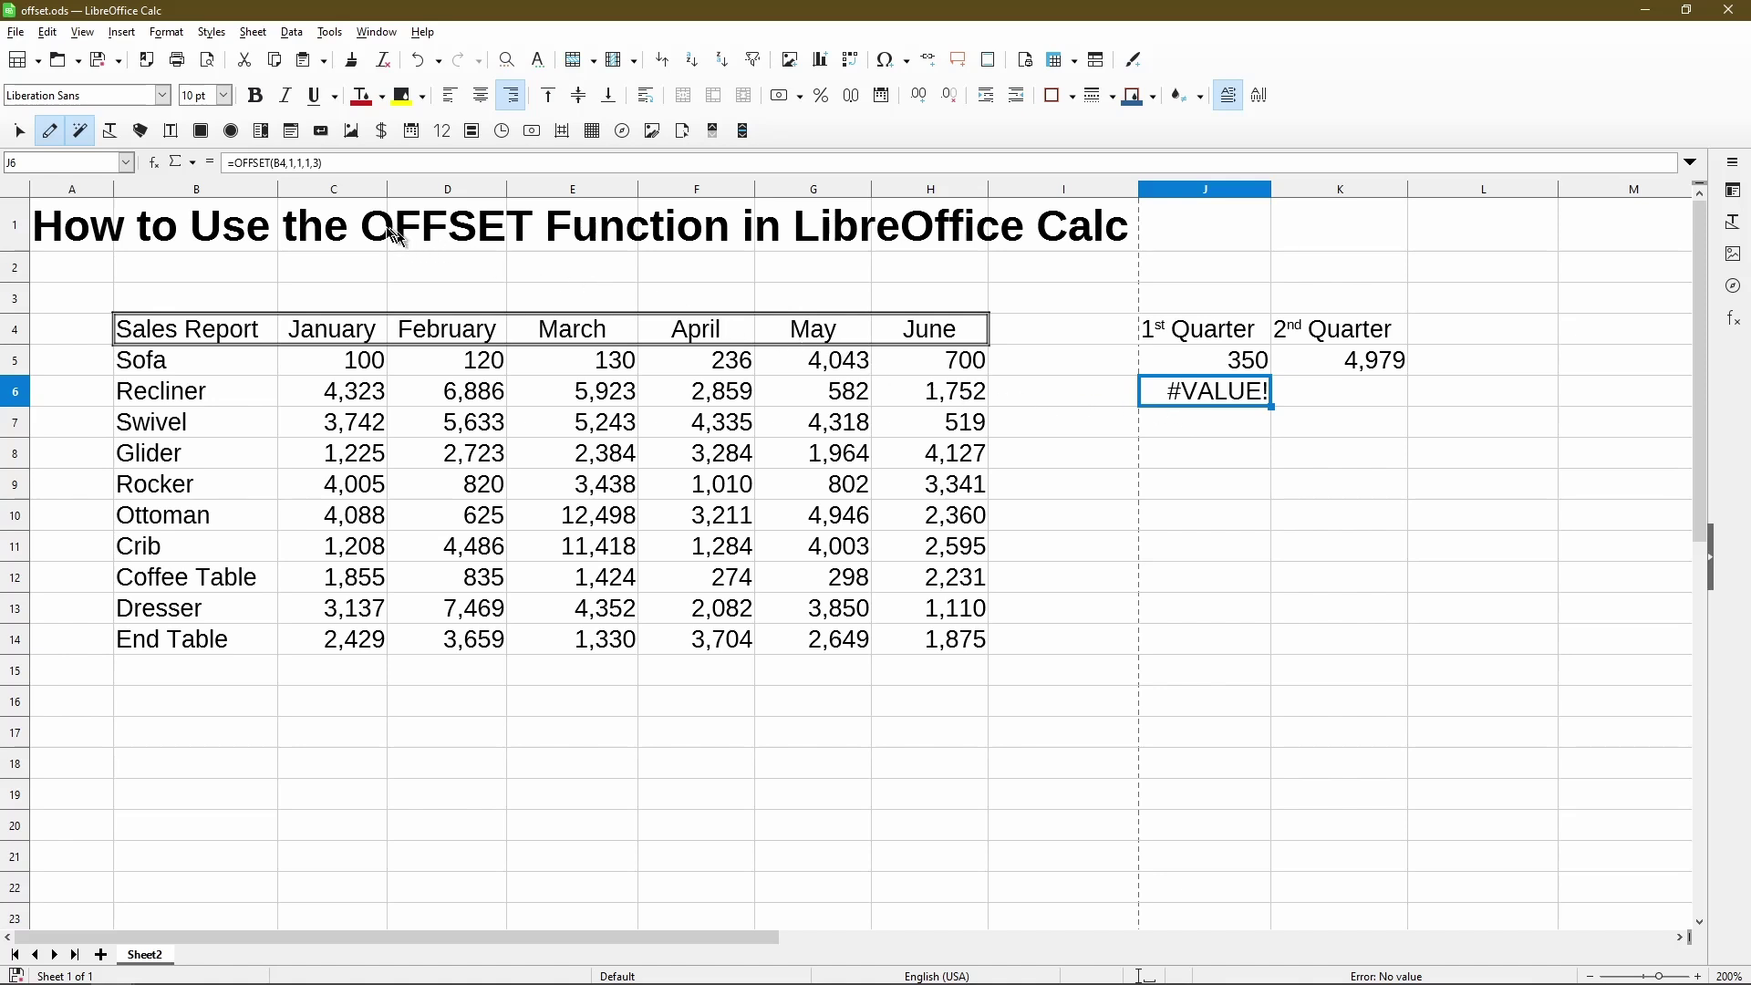
- Wrap J6's formula as =SUM(OFFSET(B4,1,1,1,3)) so it shows 350, matching J5
click(231, 162)
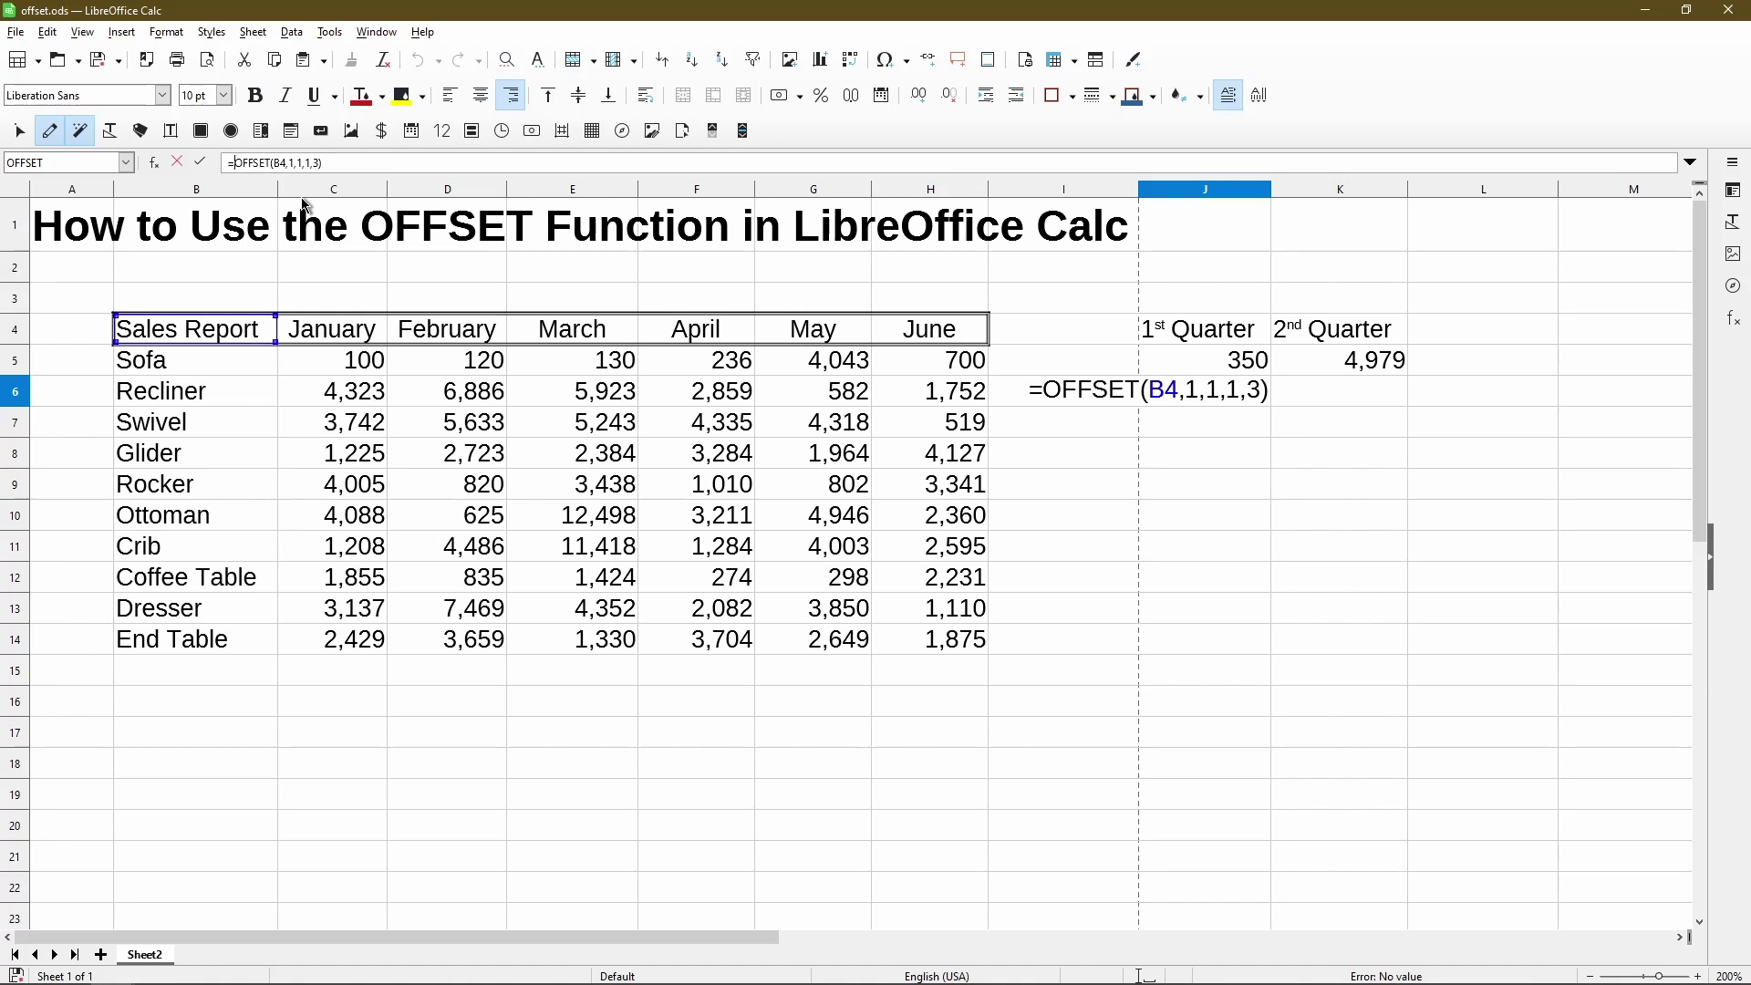
text(SUM()
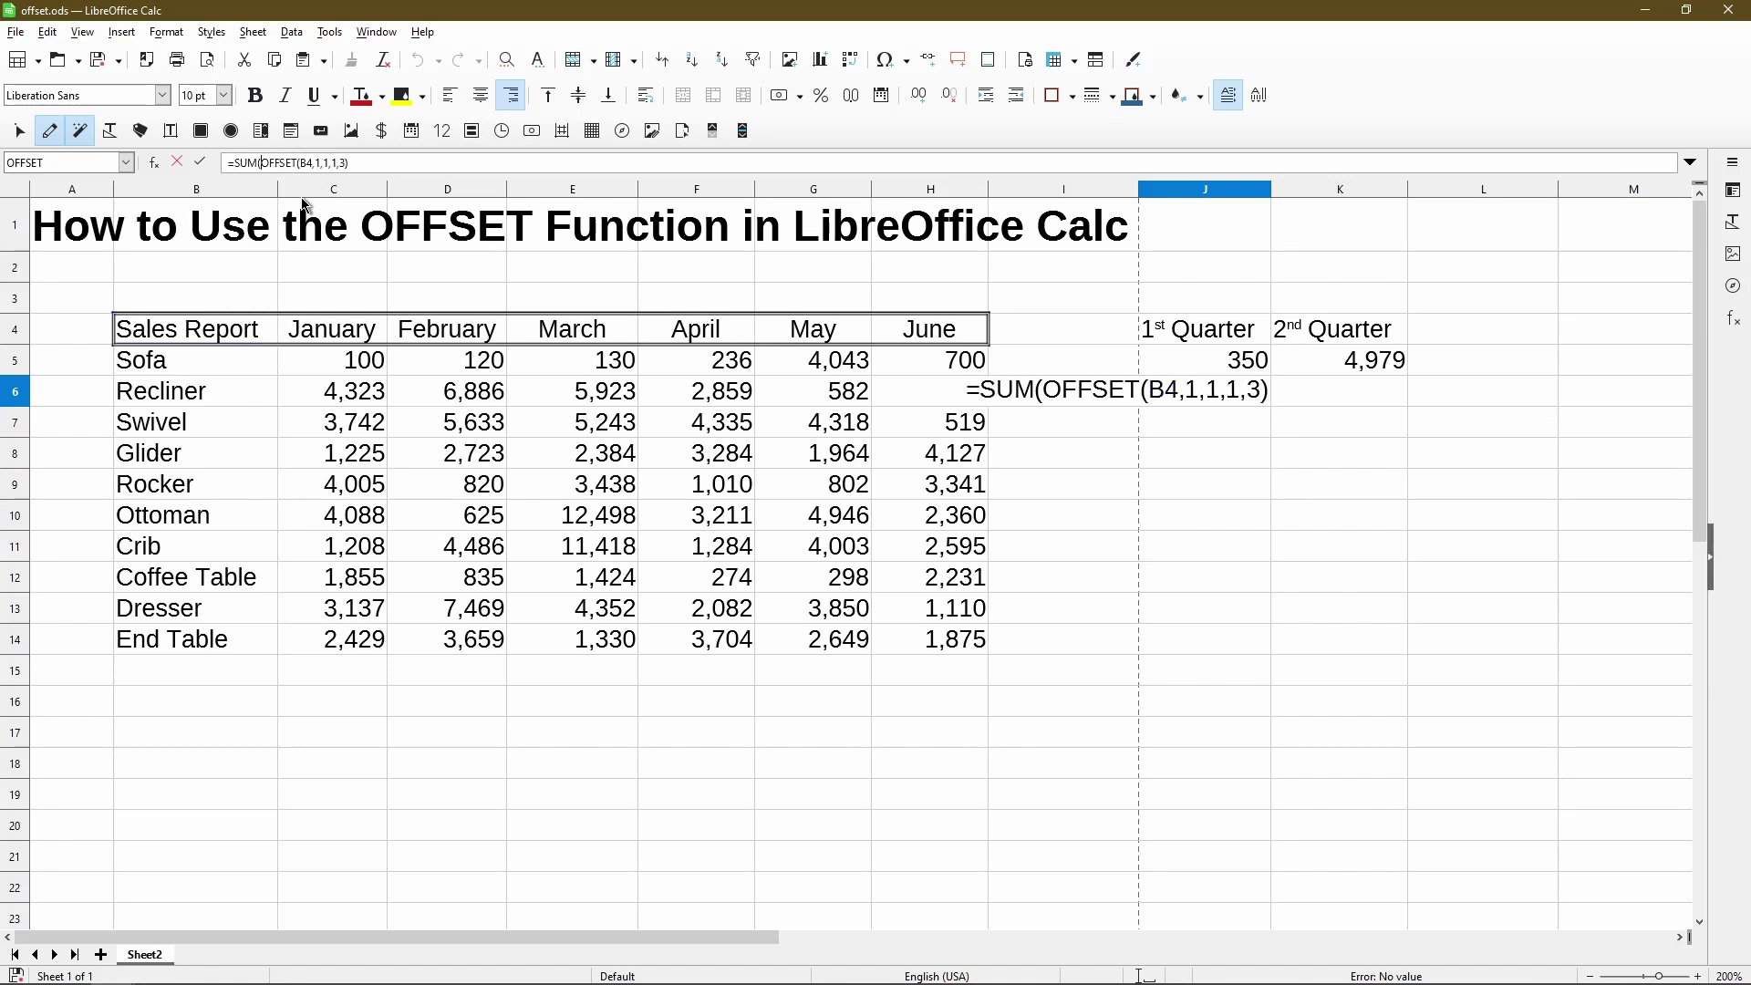
click(407, 164)
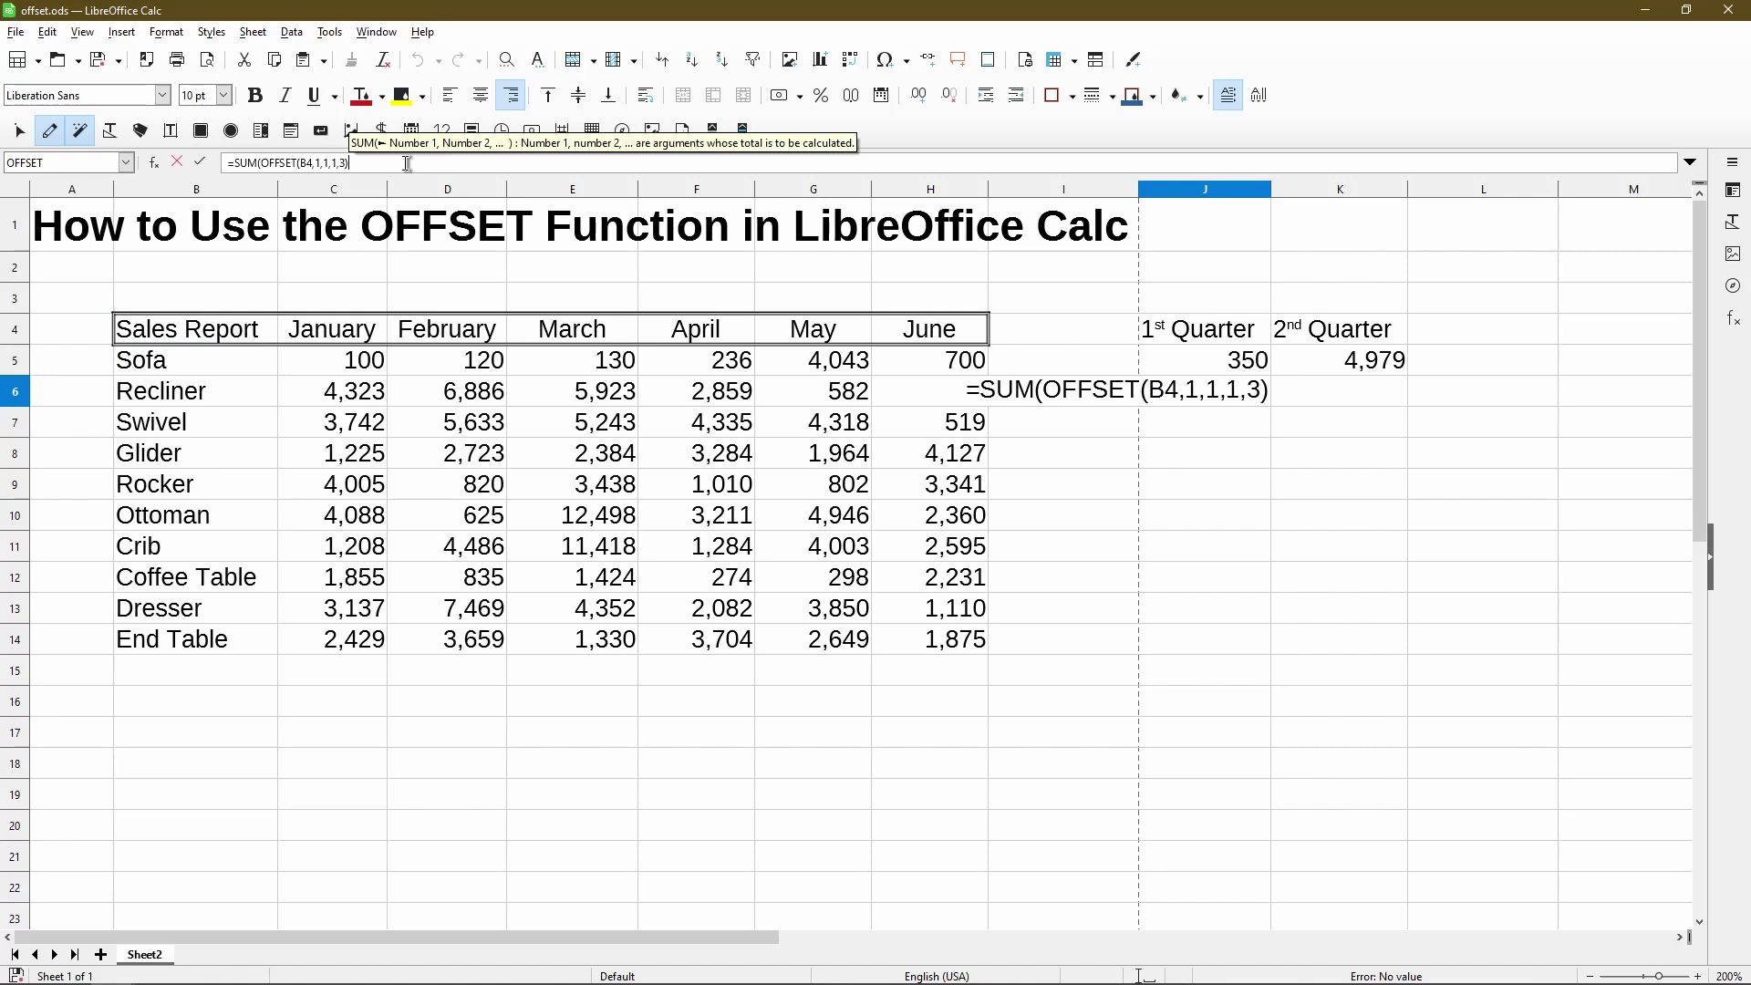
text())
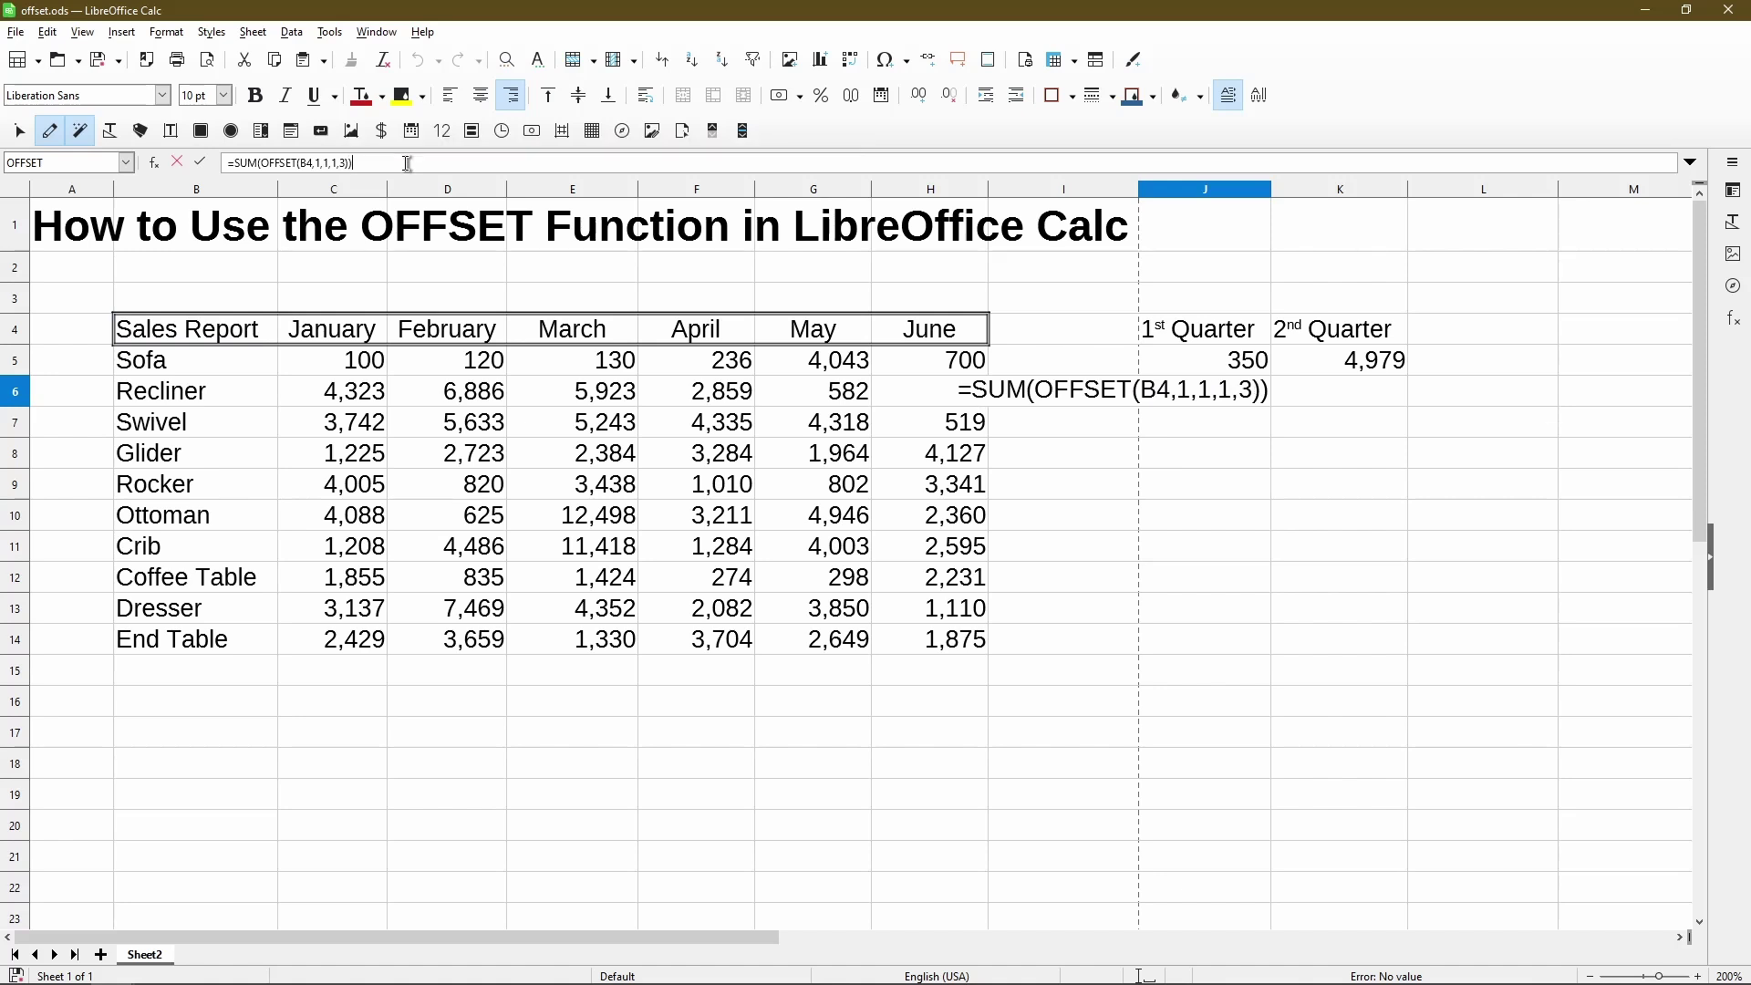
key(Return)
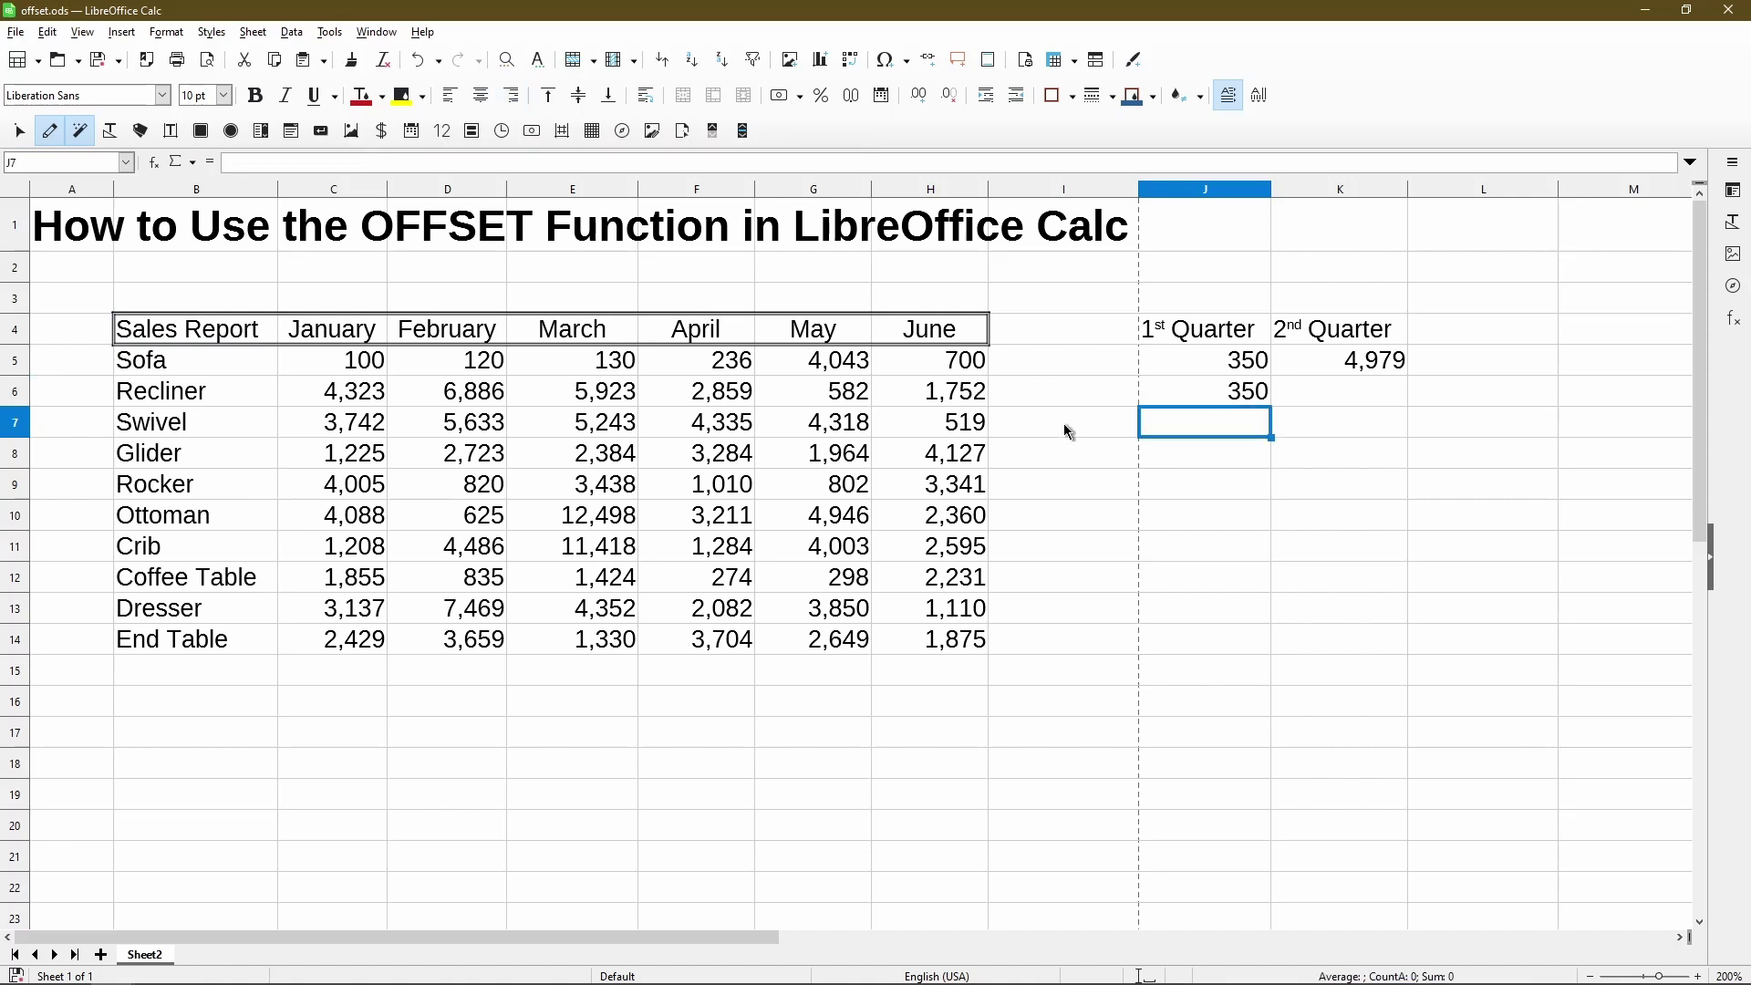
click(1162, 359)
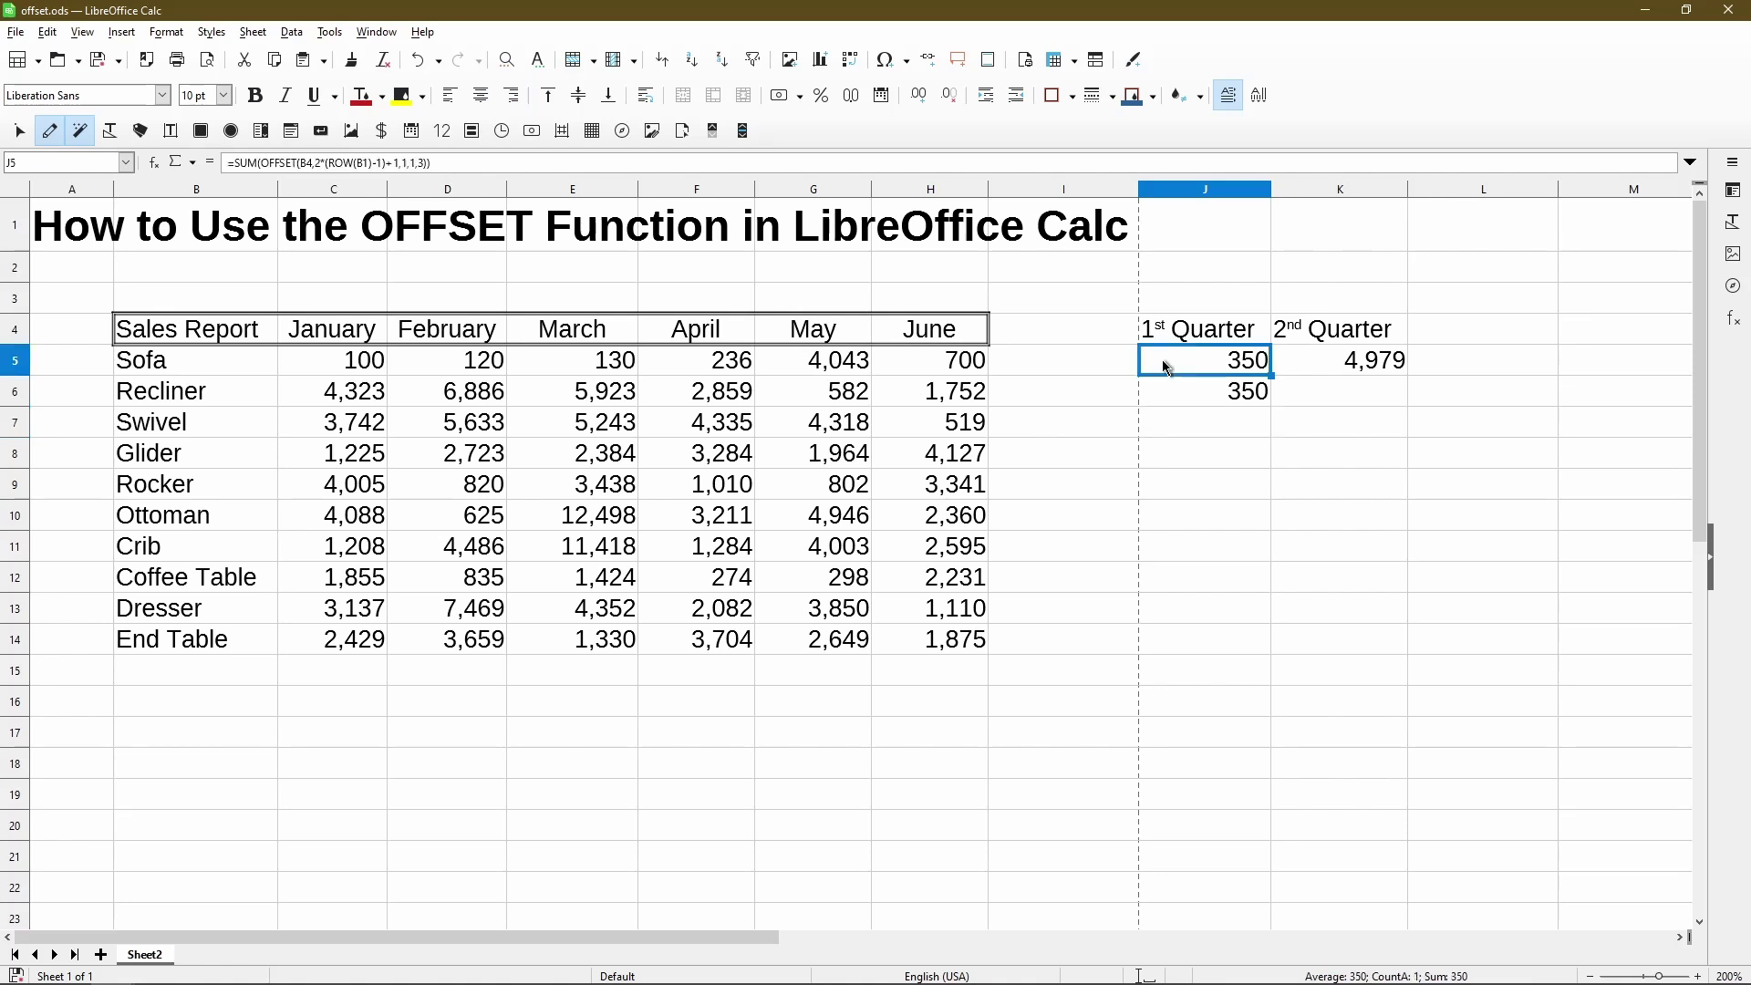
drag(362, 359, 538, 365)
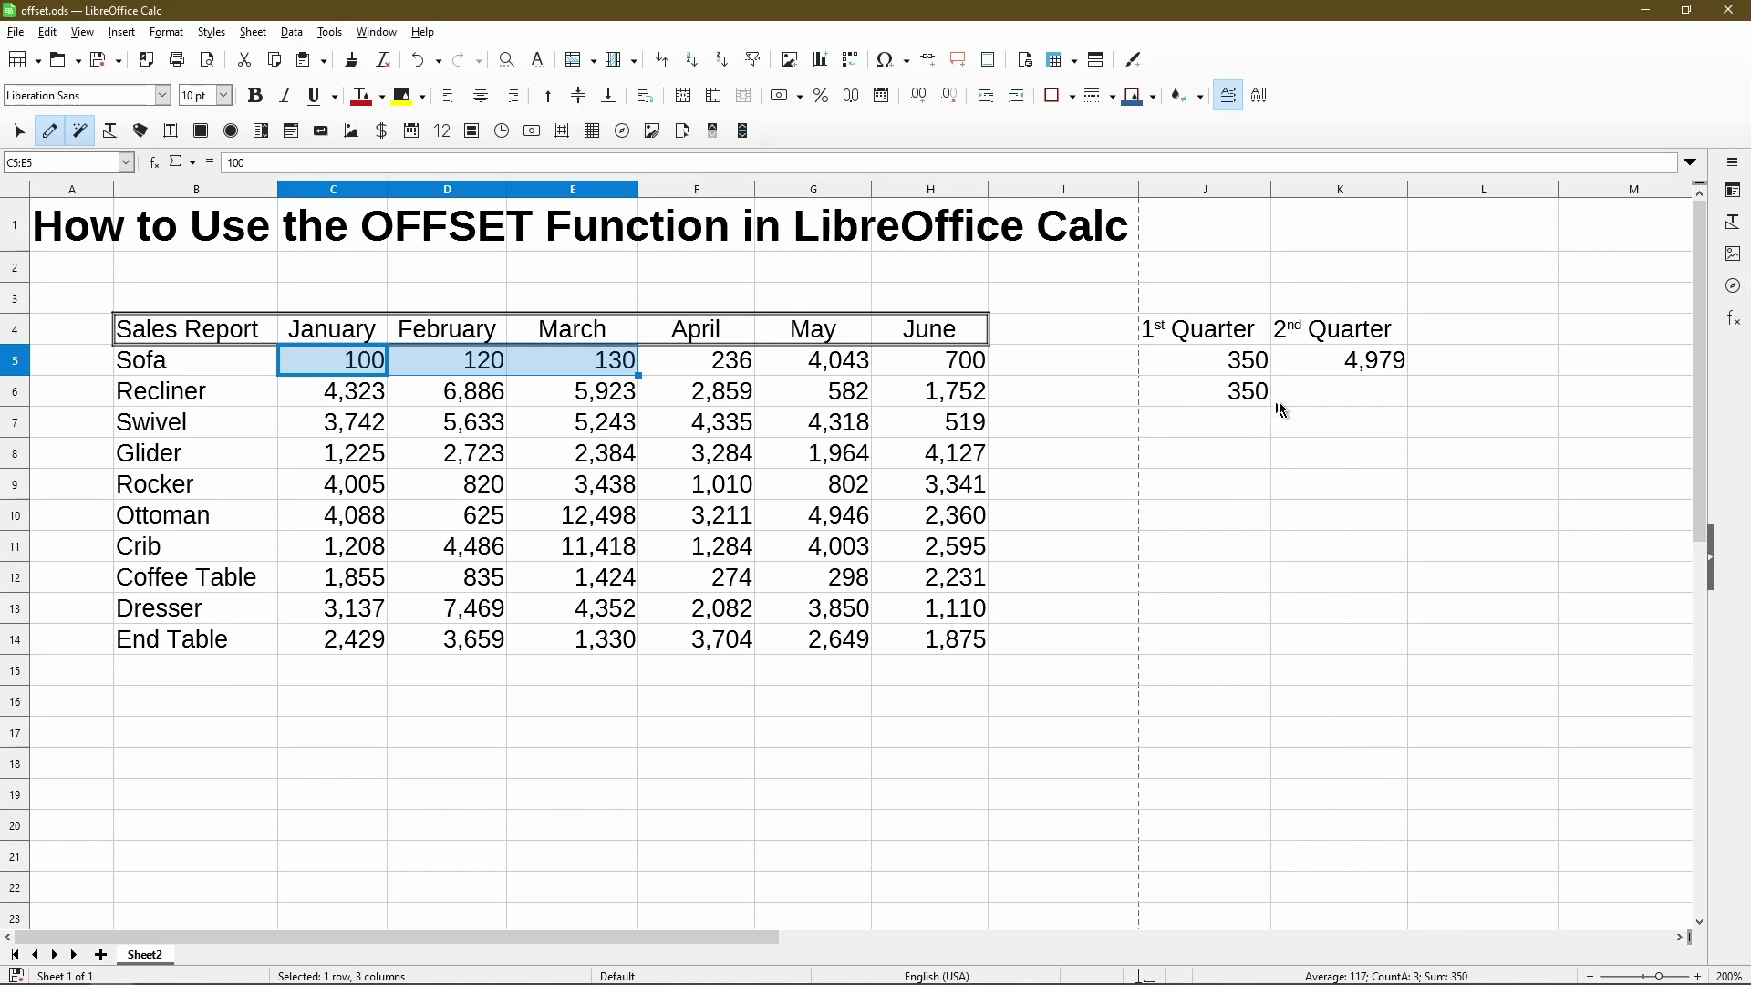
click(1305, 398)
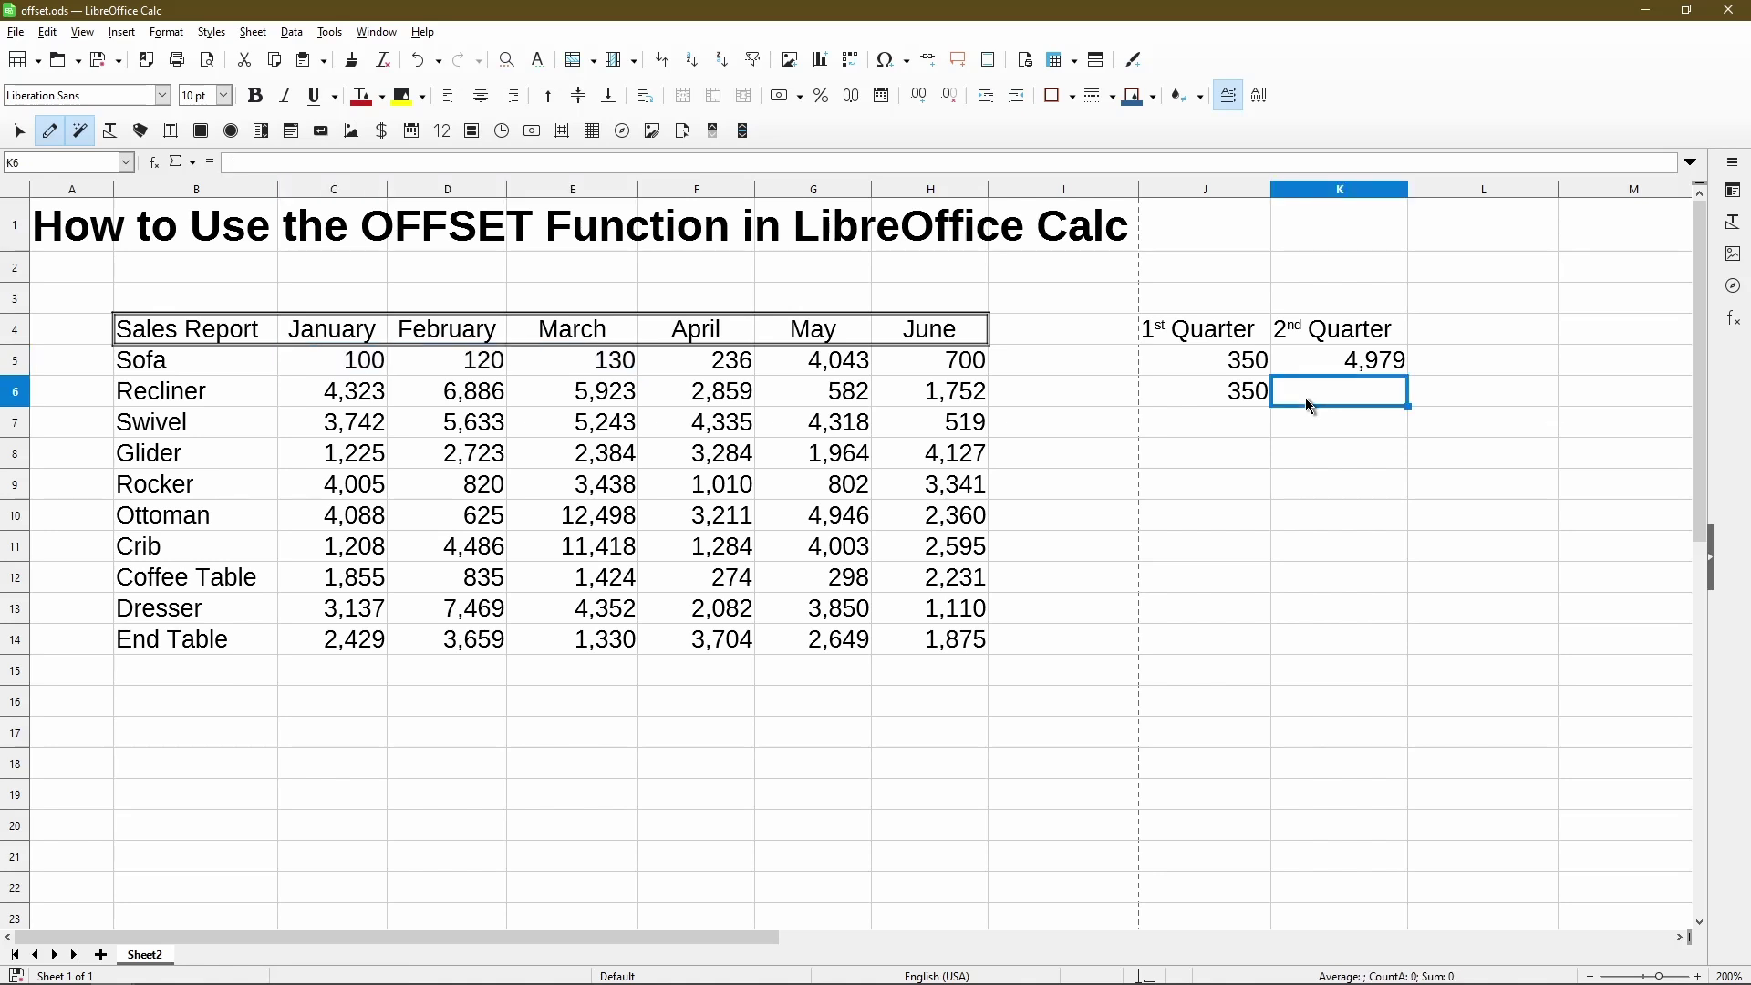
key(Left)
- Copy J6's formula into K6 and change the column offset to 4: =SUM(OFFSET(B4,1,4,1,3))
click(470, 163)
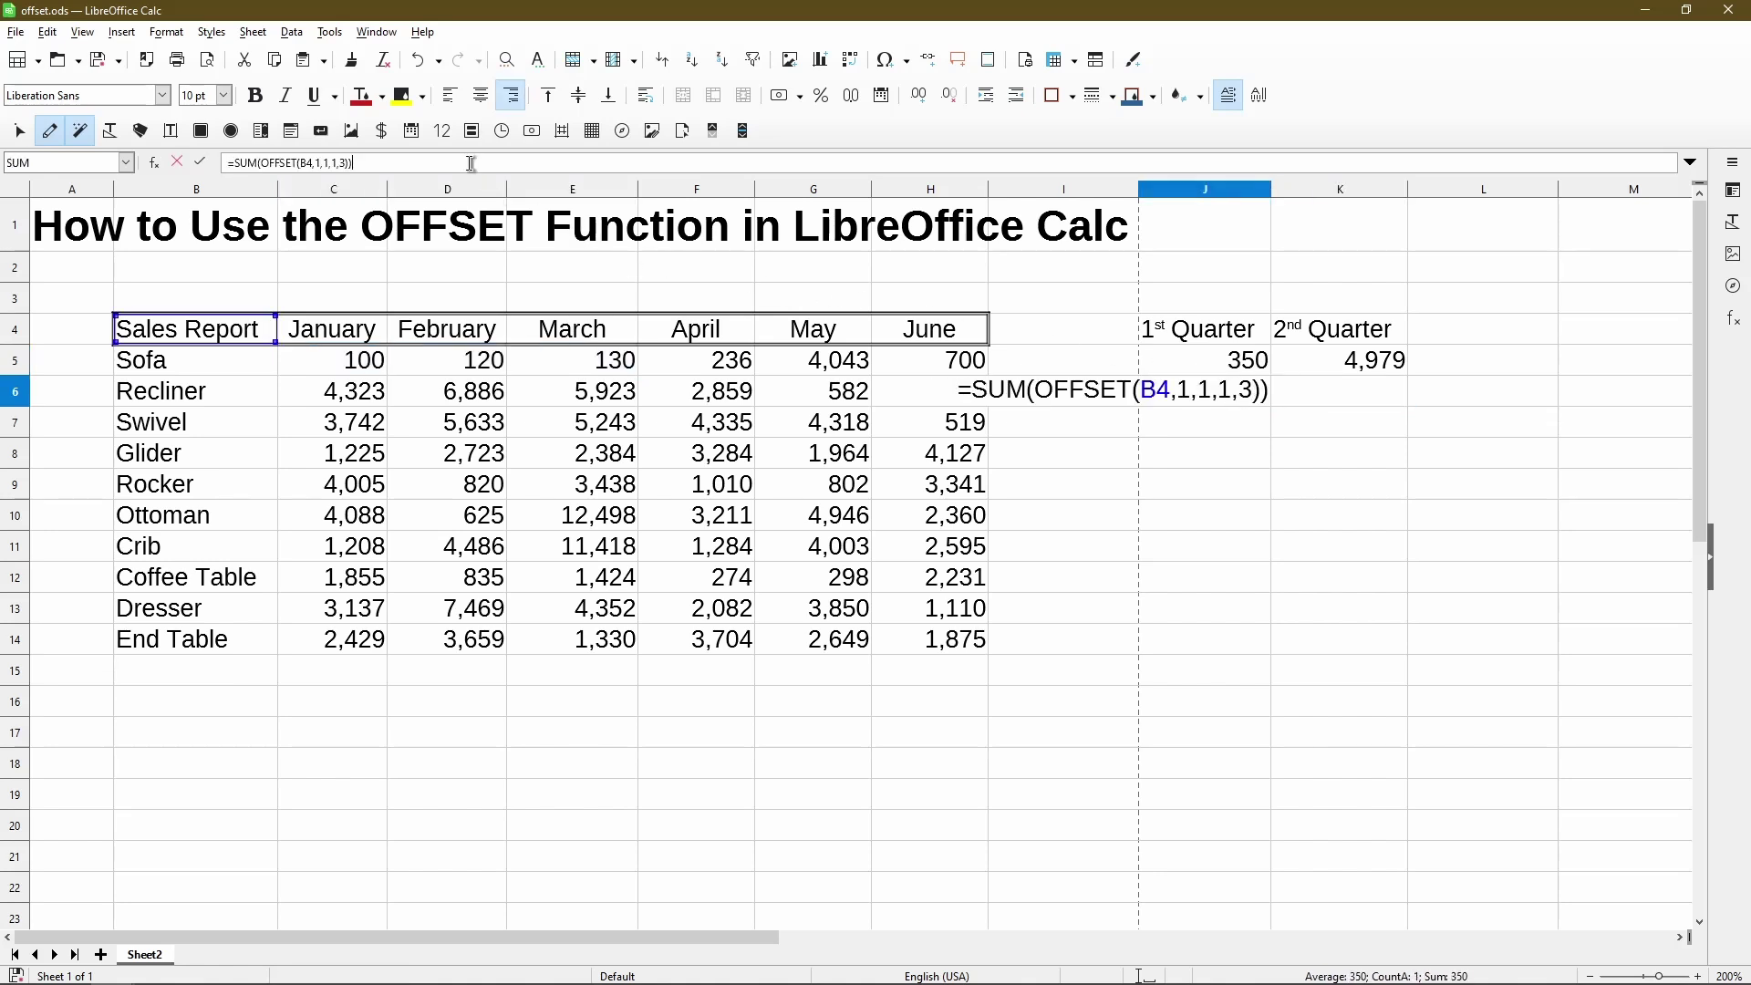
triple_click(471, 163)
key(ctrl+c)
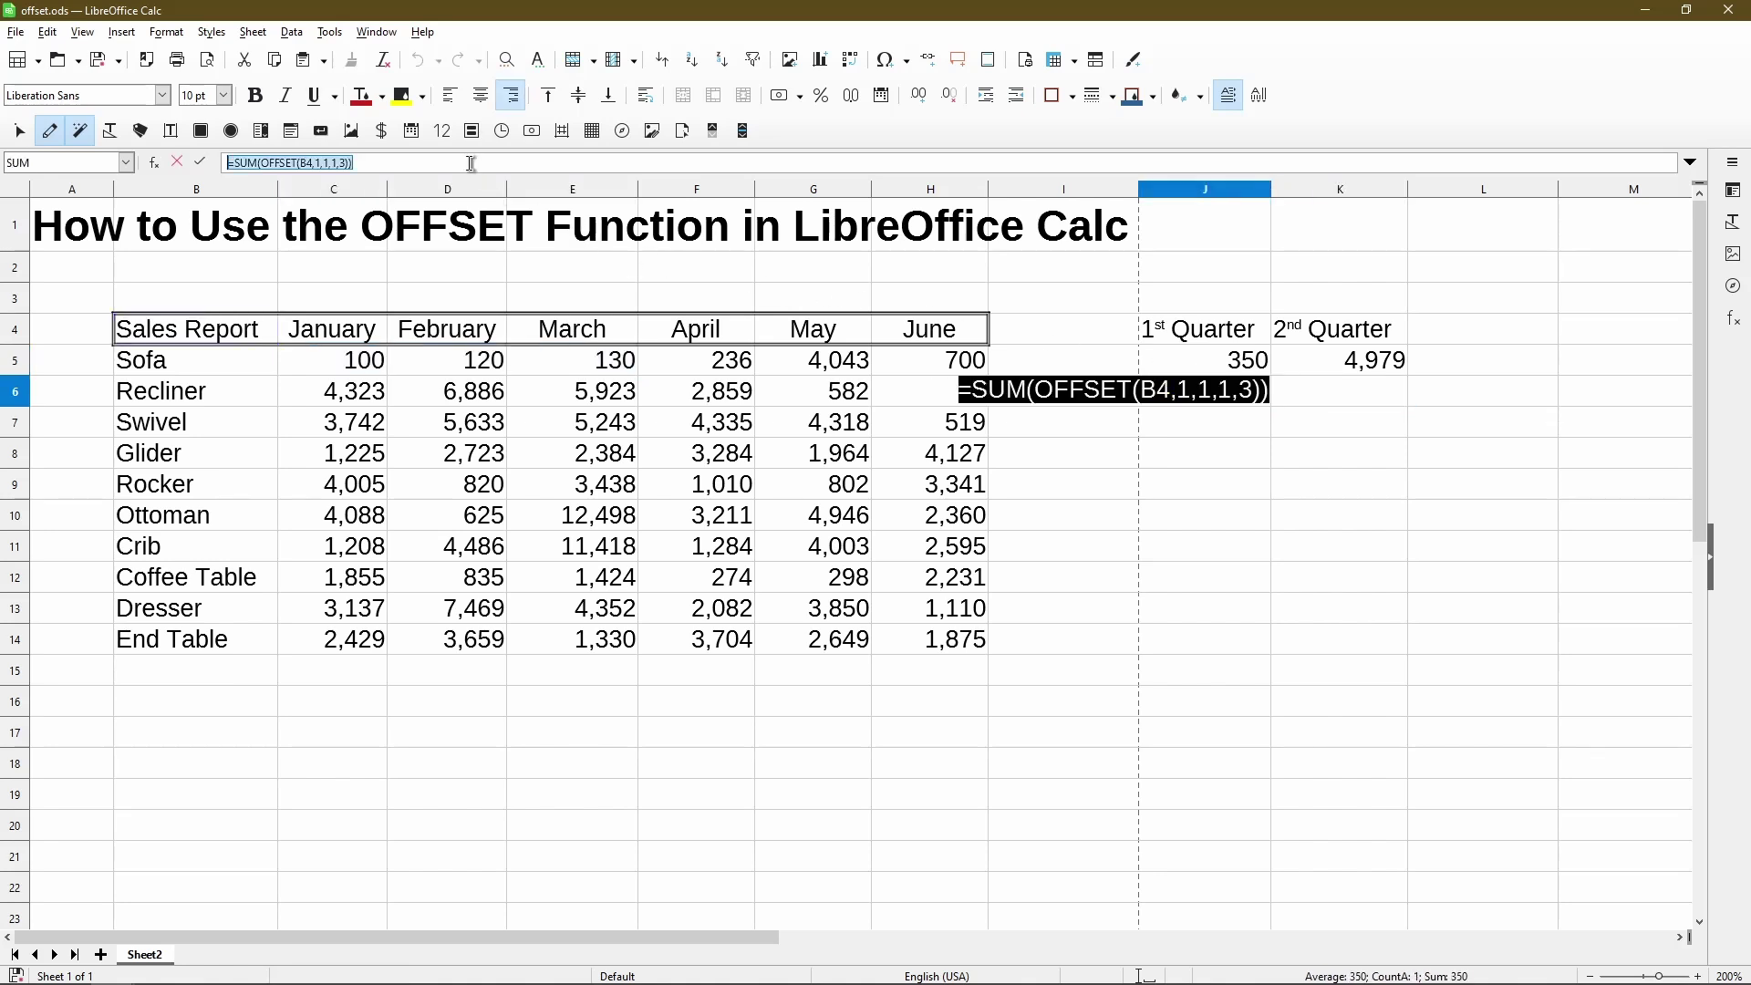
click(1357, 389)
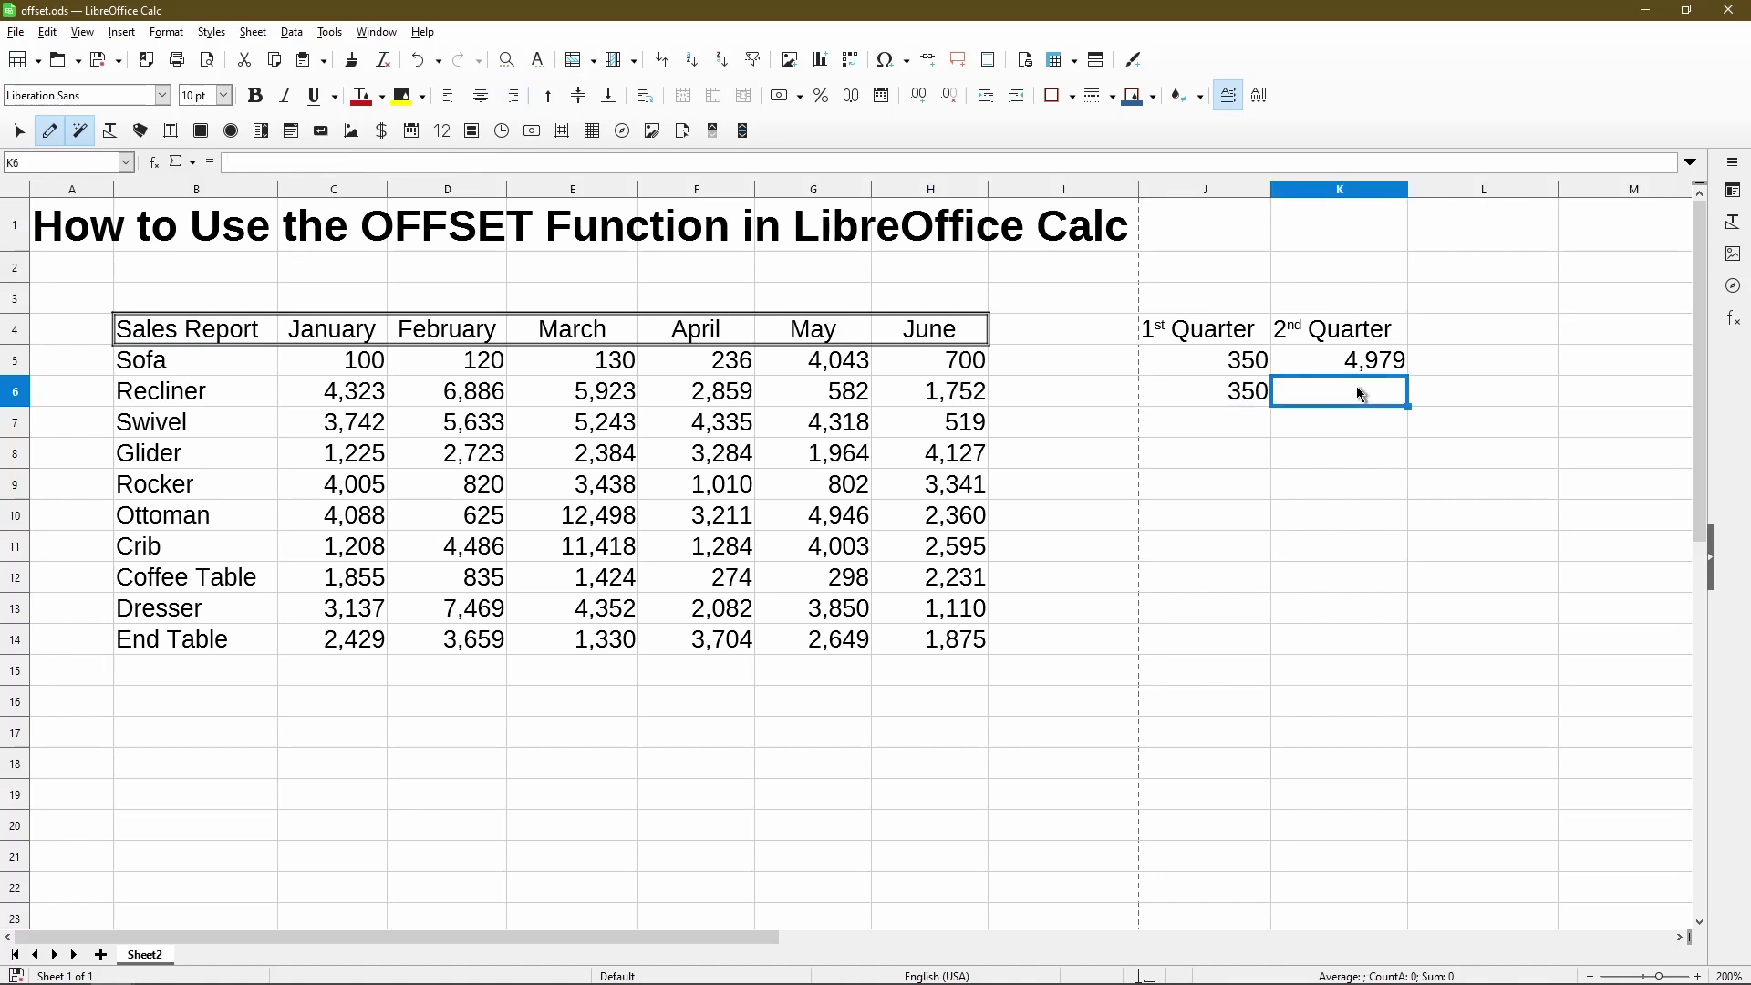
key(ctrl+v)
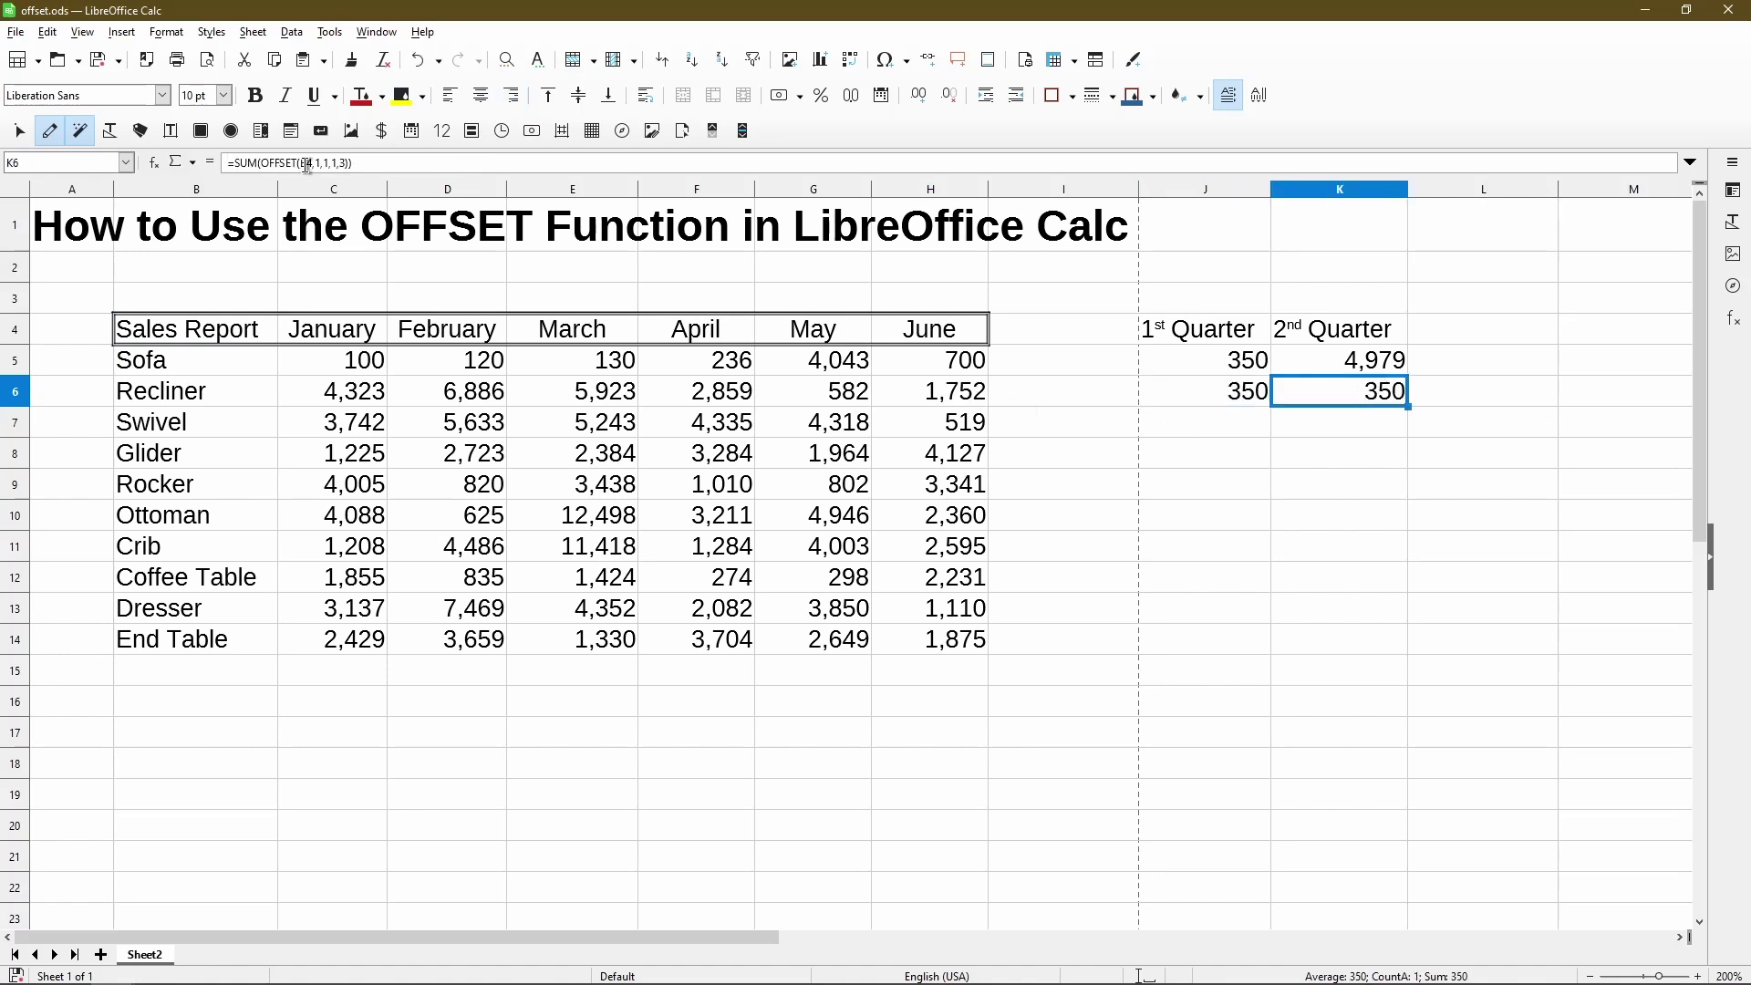
click(307, 164)
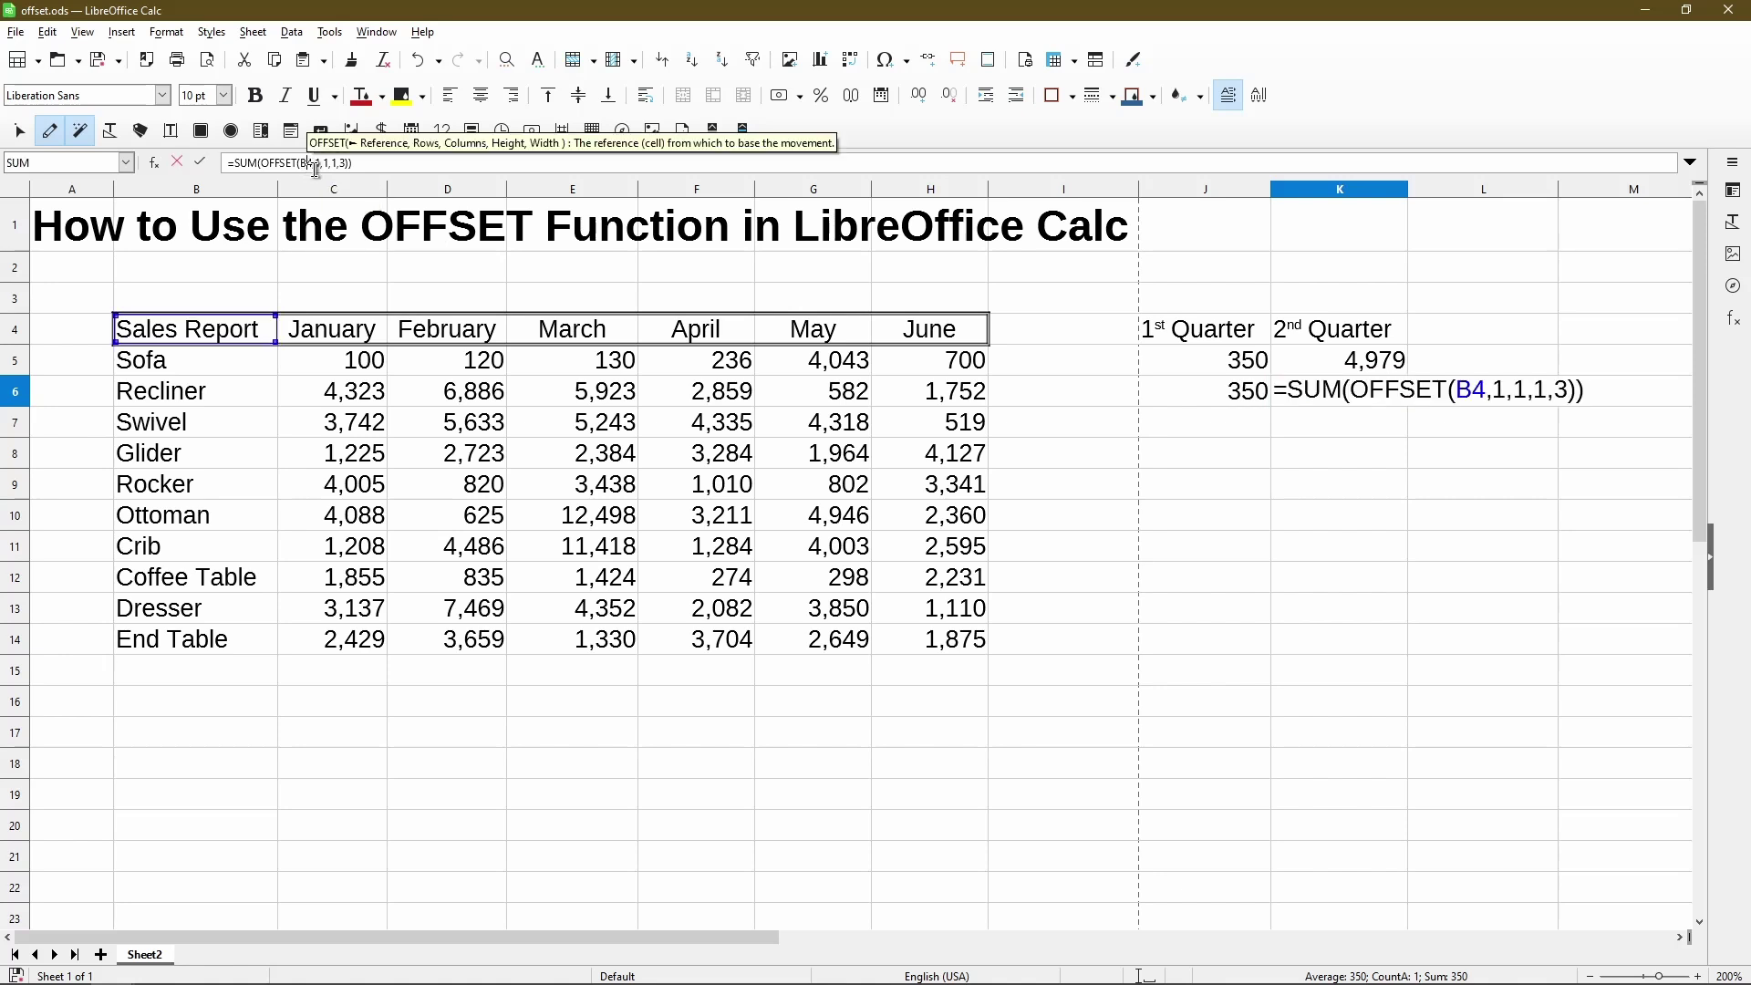
key(Right)
key(Right)
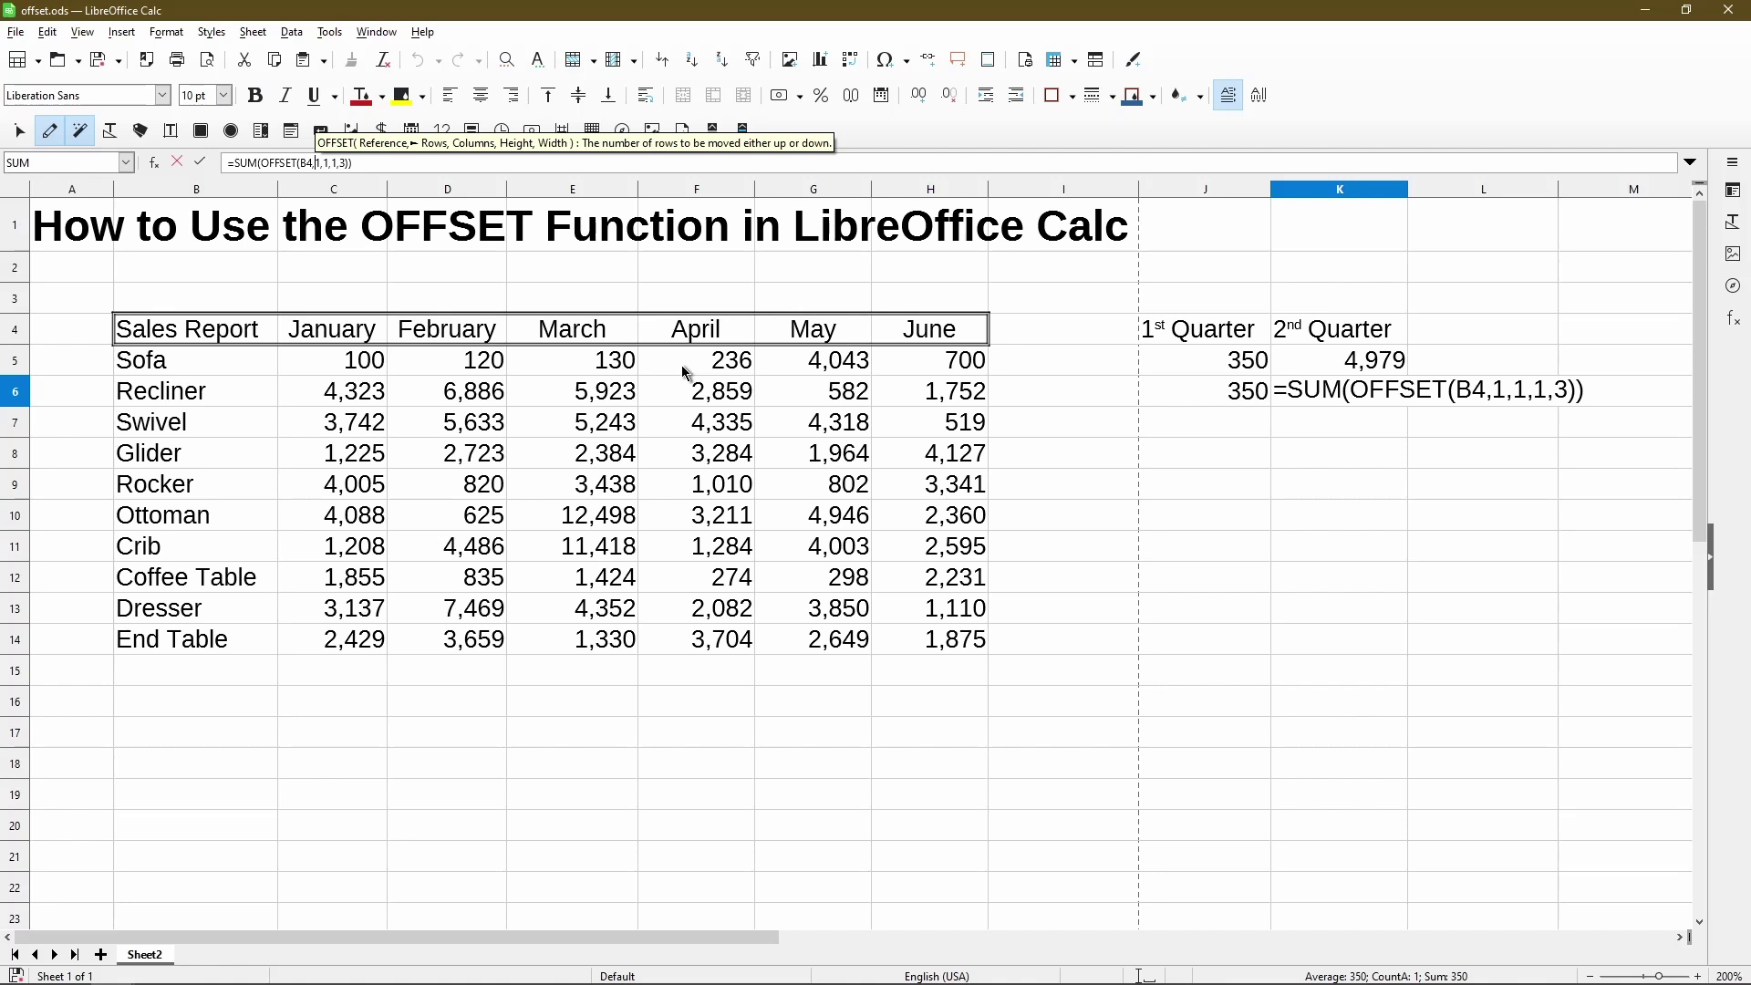
key(Delete)
text(4)
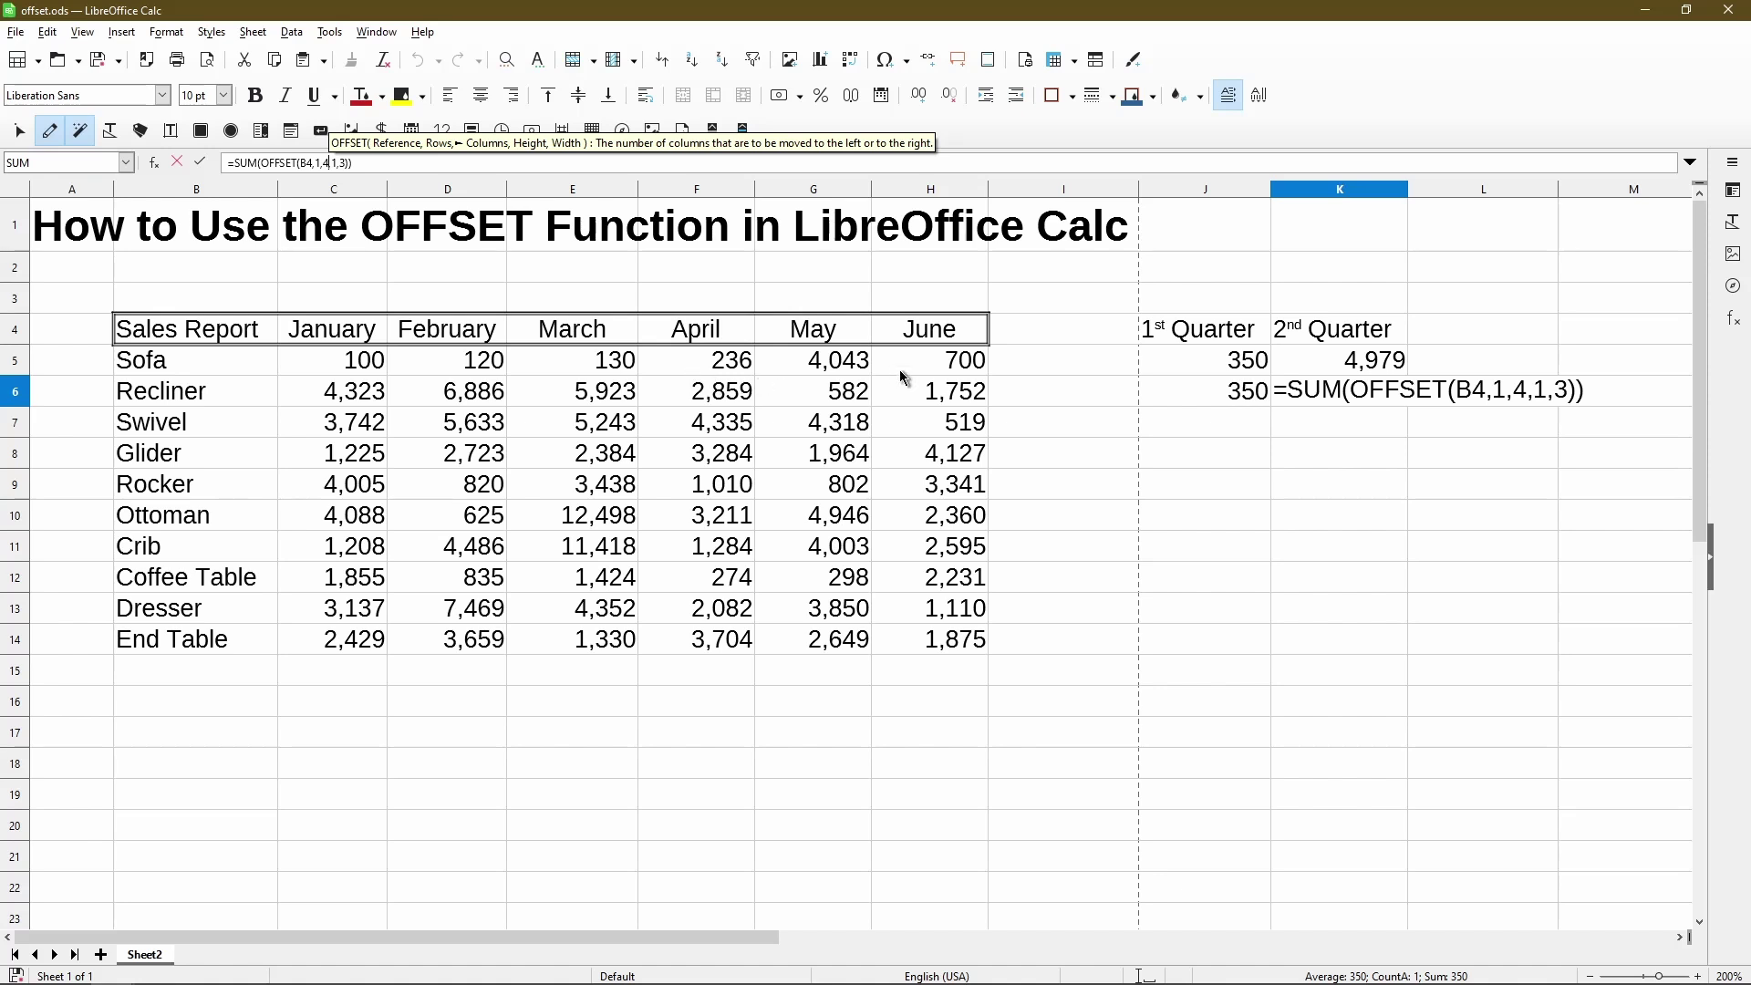
key(Return)
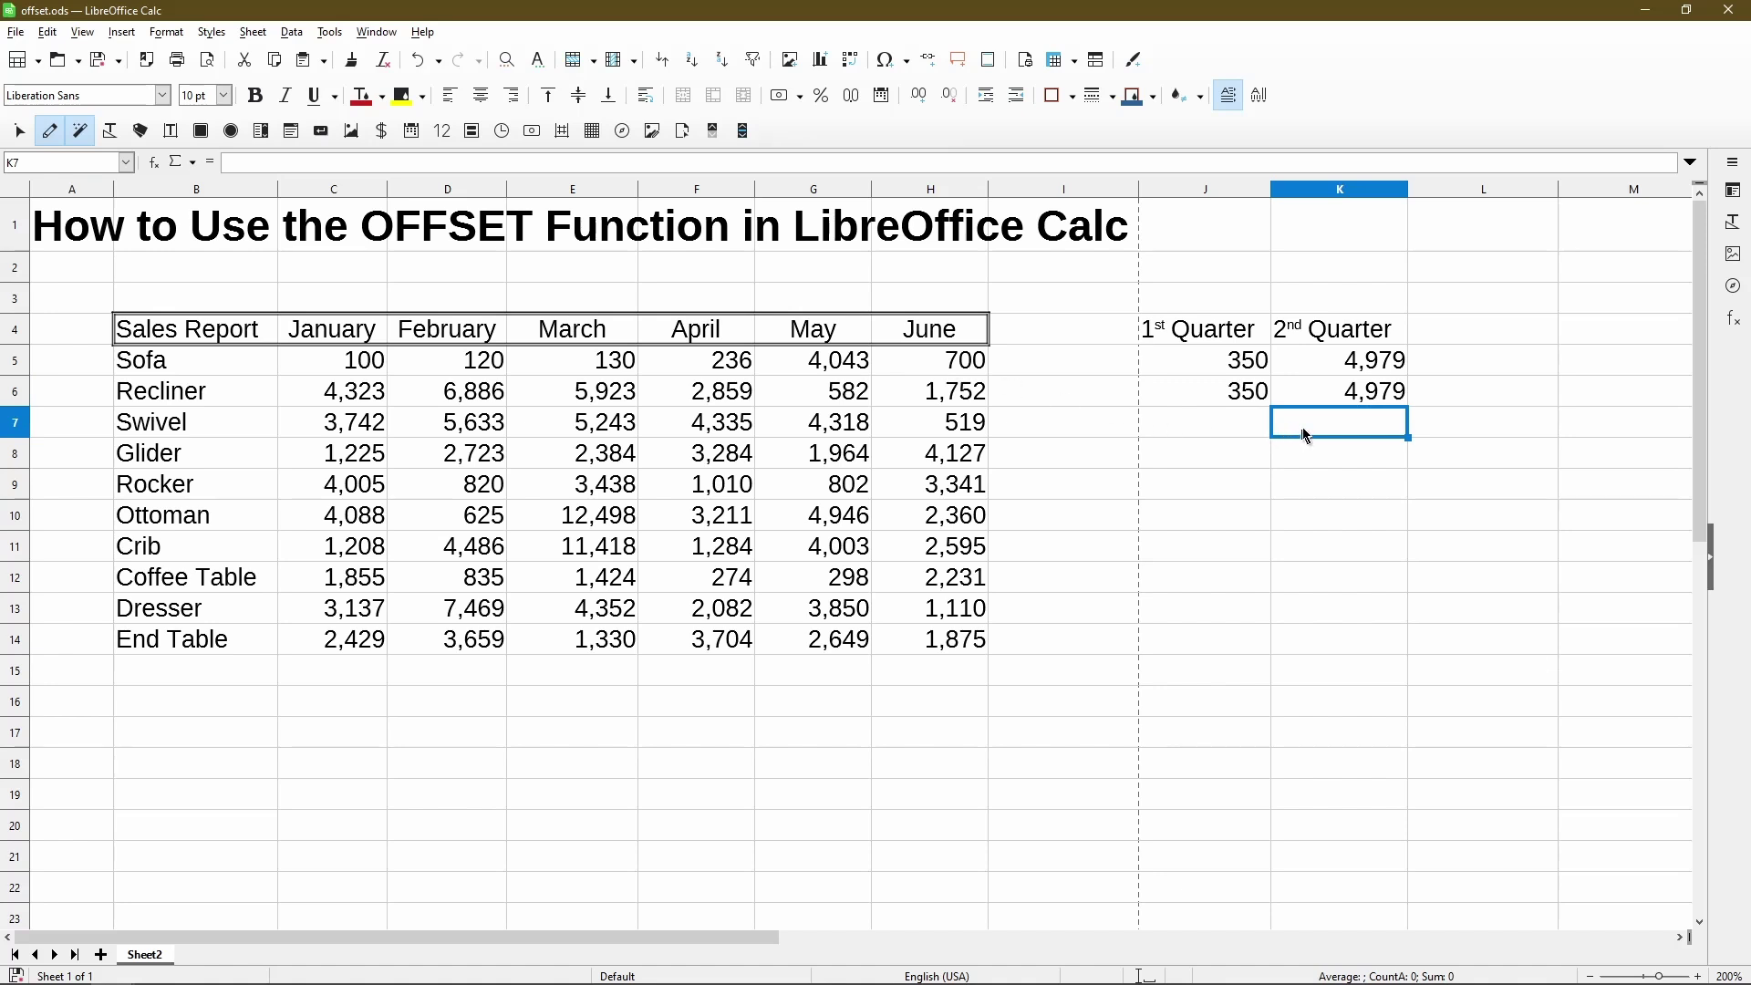
- Review K6's OFFSET arguments, confirming it returns 4,979 for Sofa's April–June
click(1295, 395)
click(533, 161)
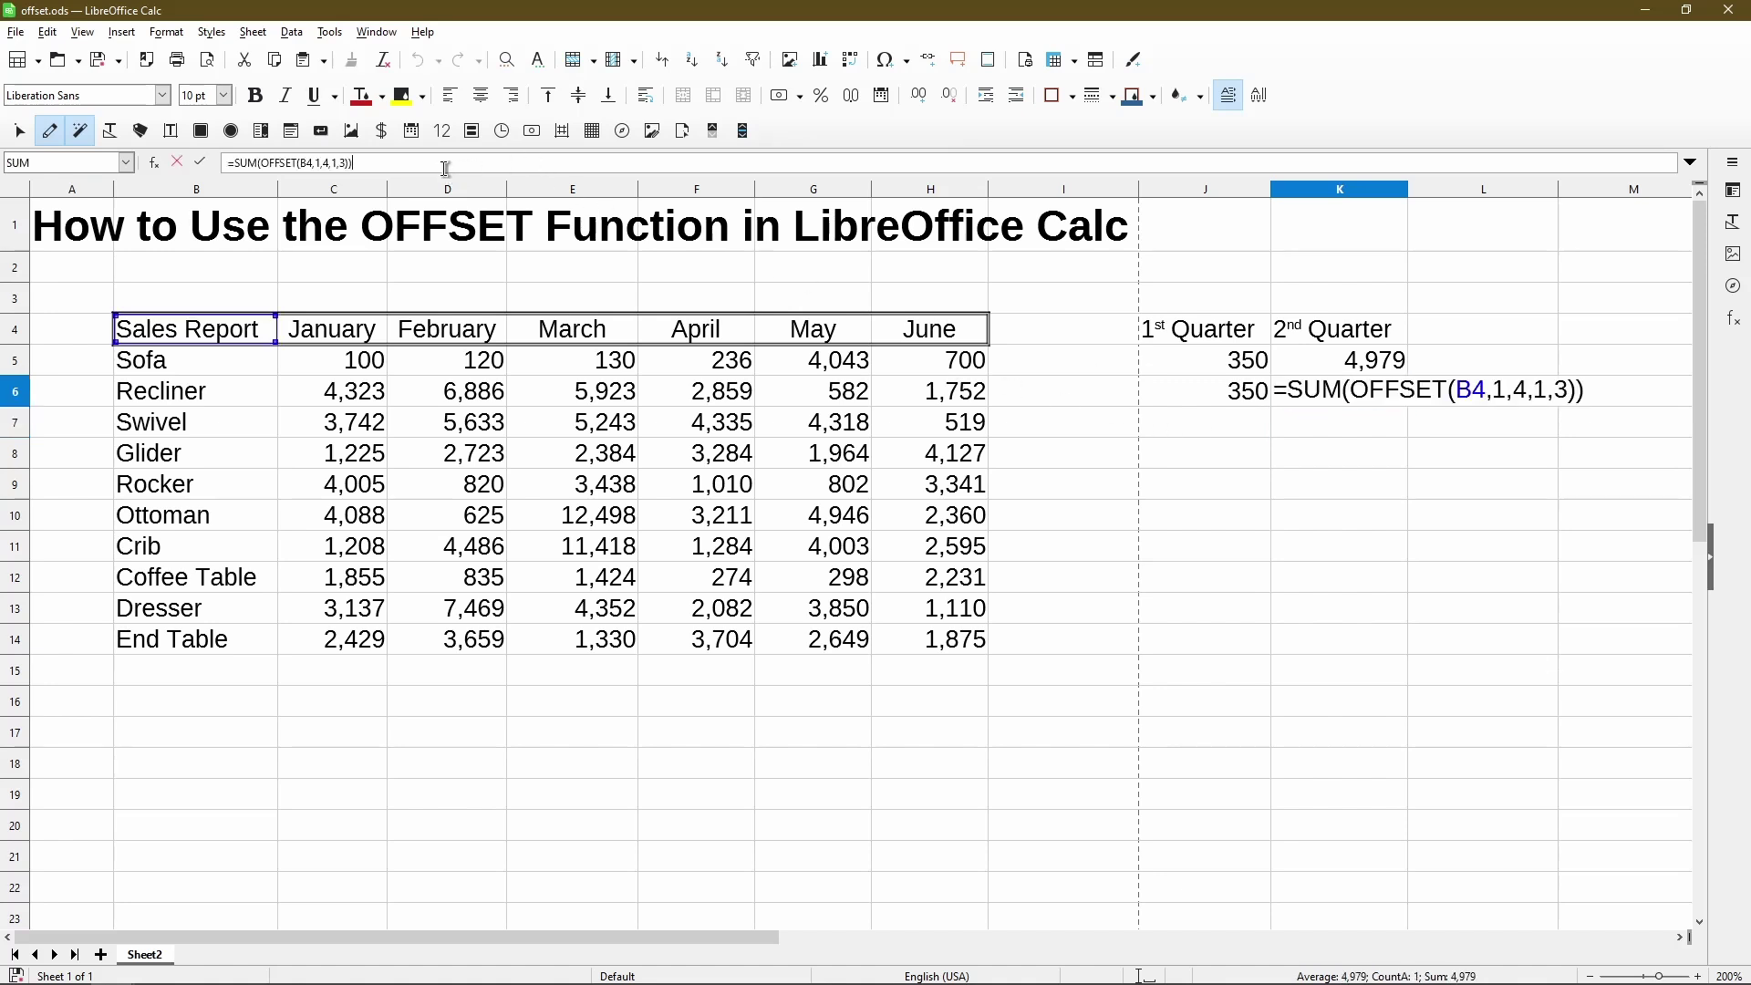
click(315, 162)
key(Return)
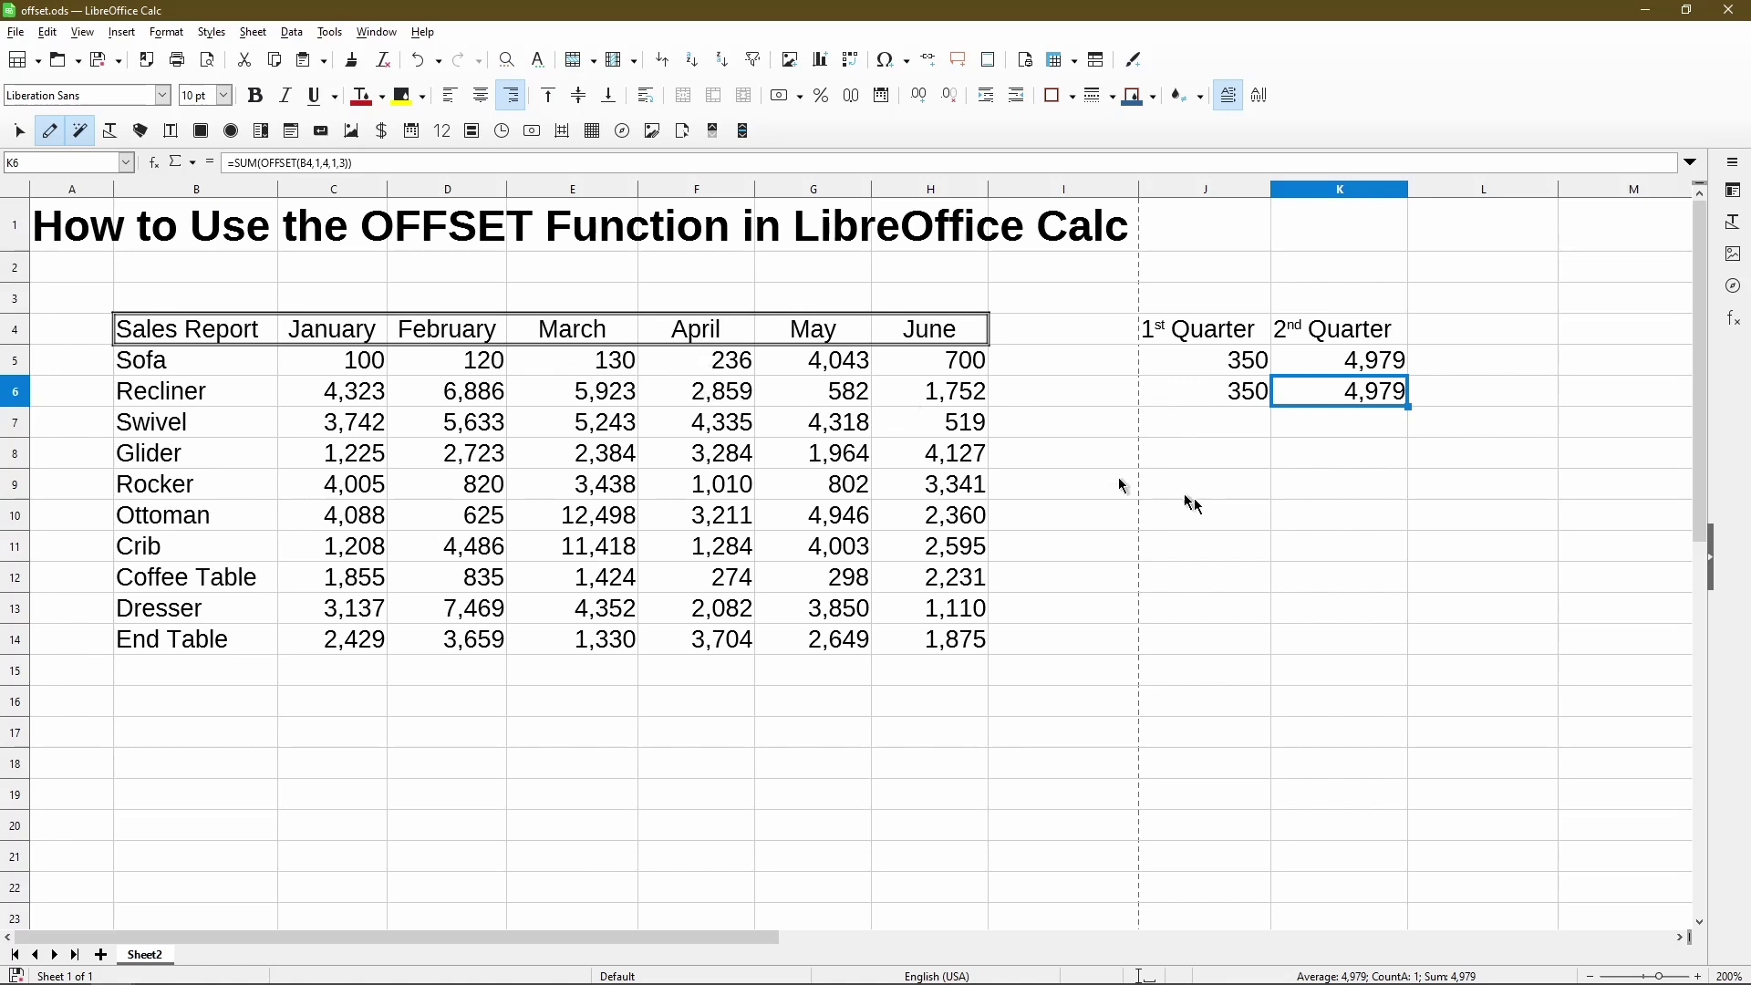
- Enter =sum(F5:H5) in K7, also giving 4,979
click(1302, 434)
text(=sum()
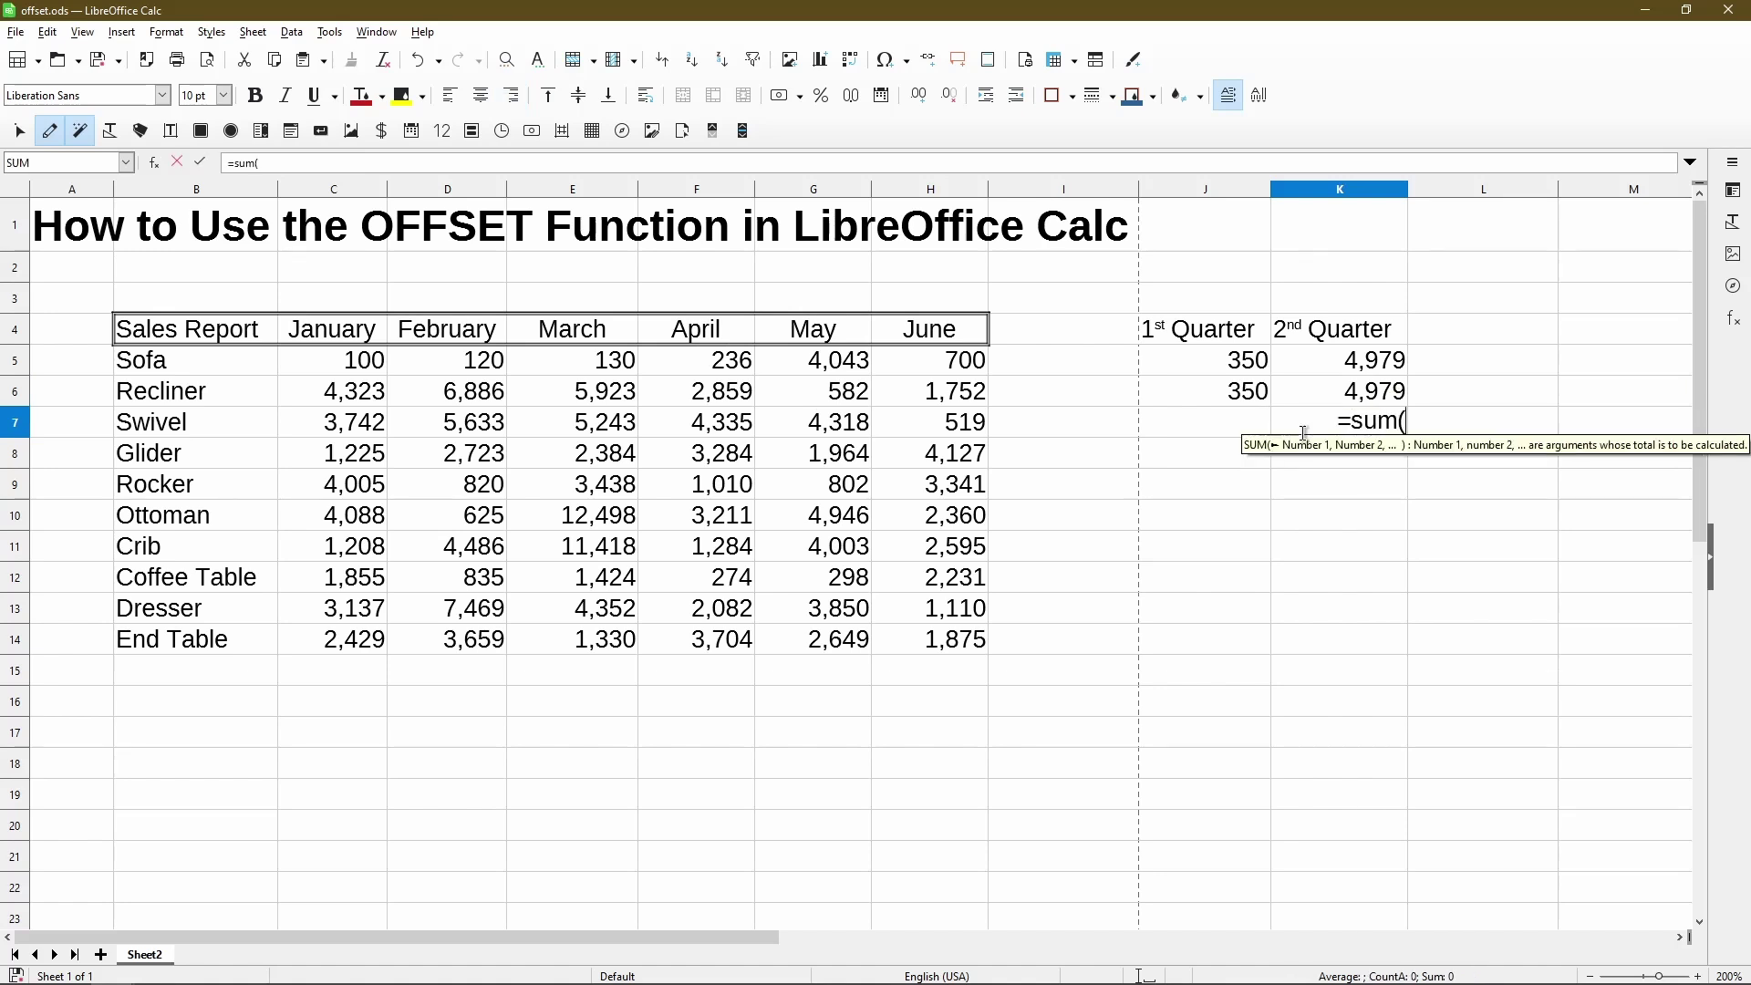
drag(718, 369, 917, 377)
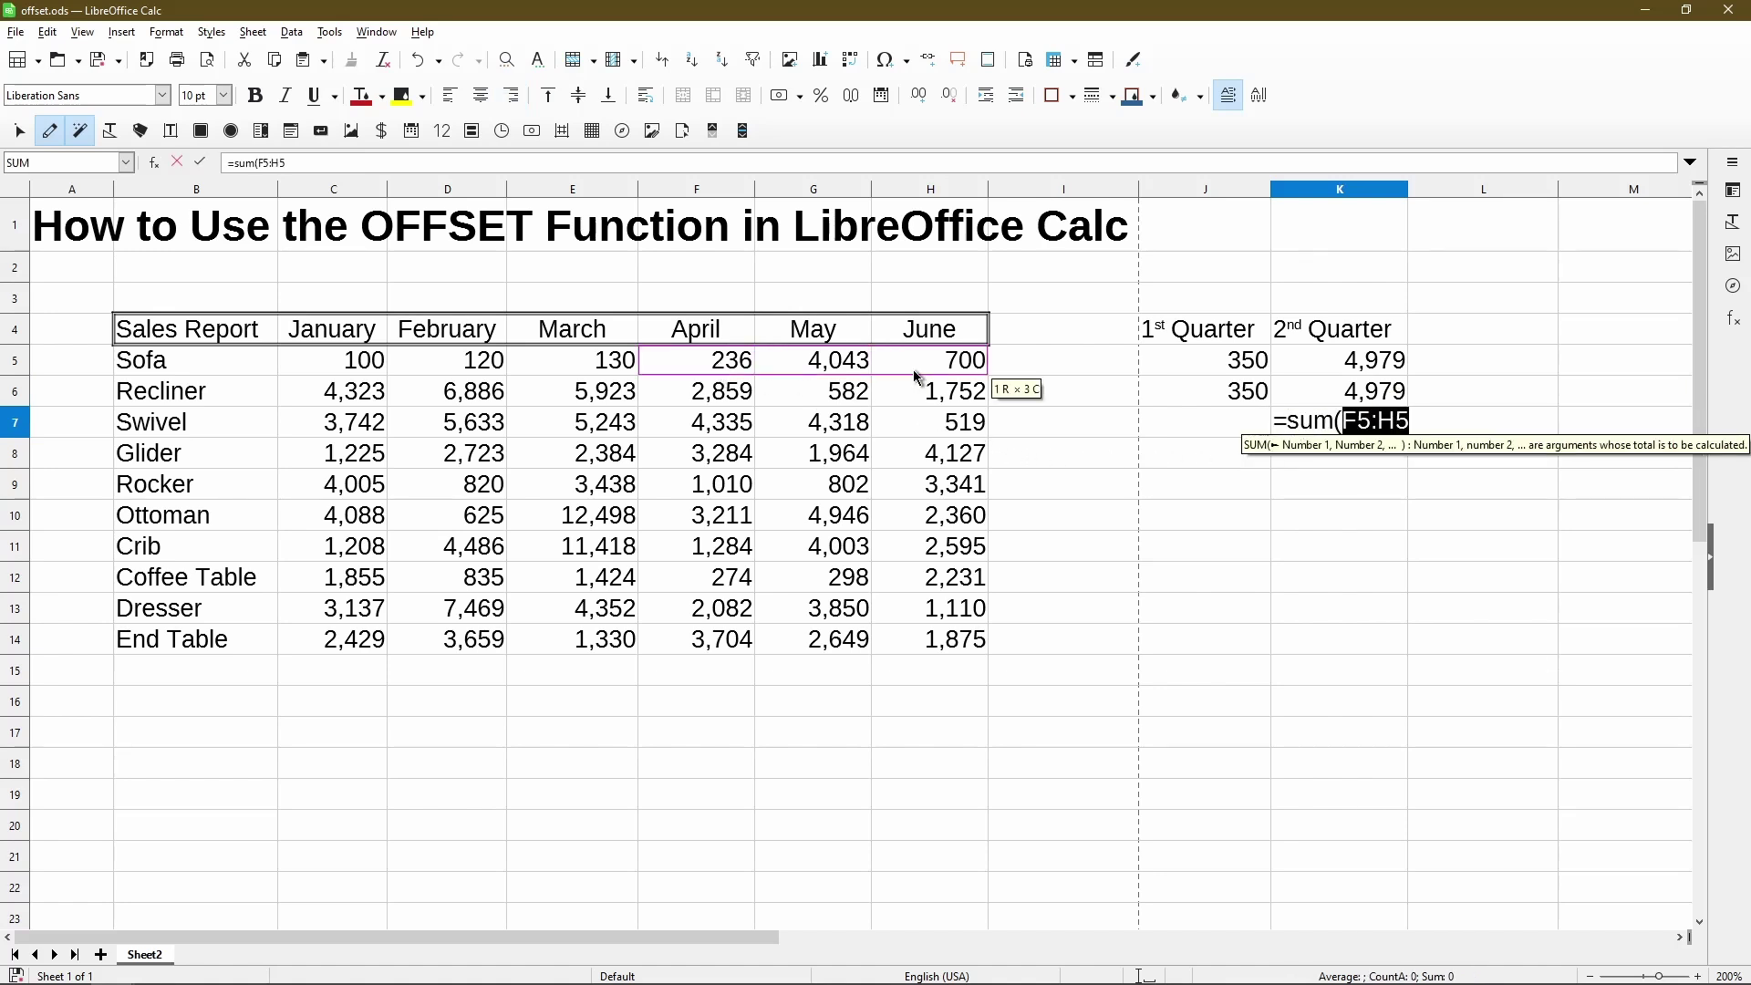
text())
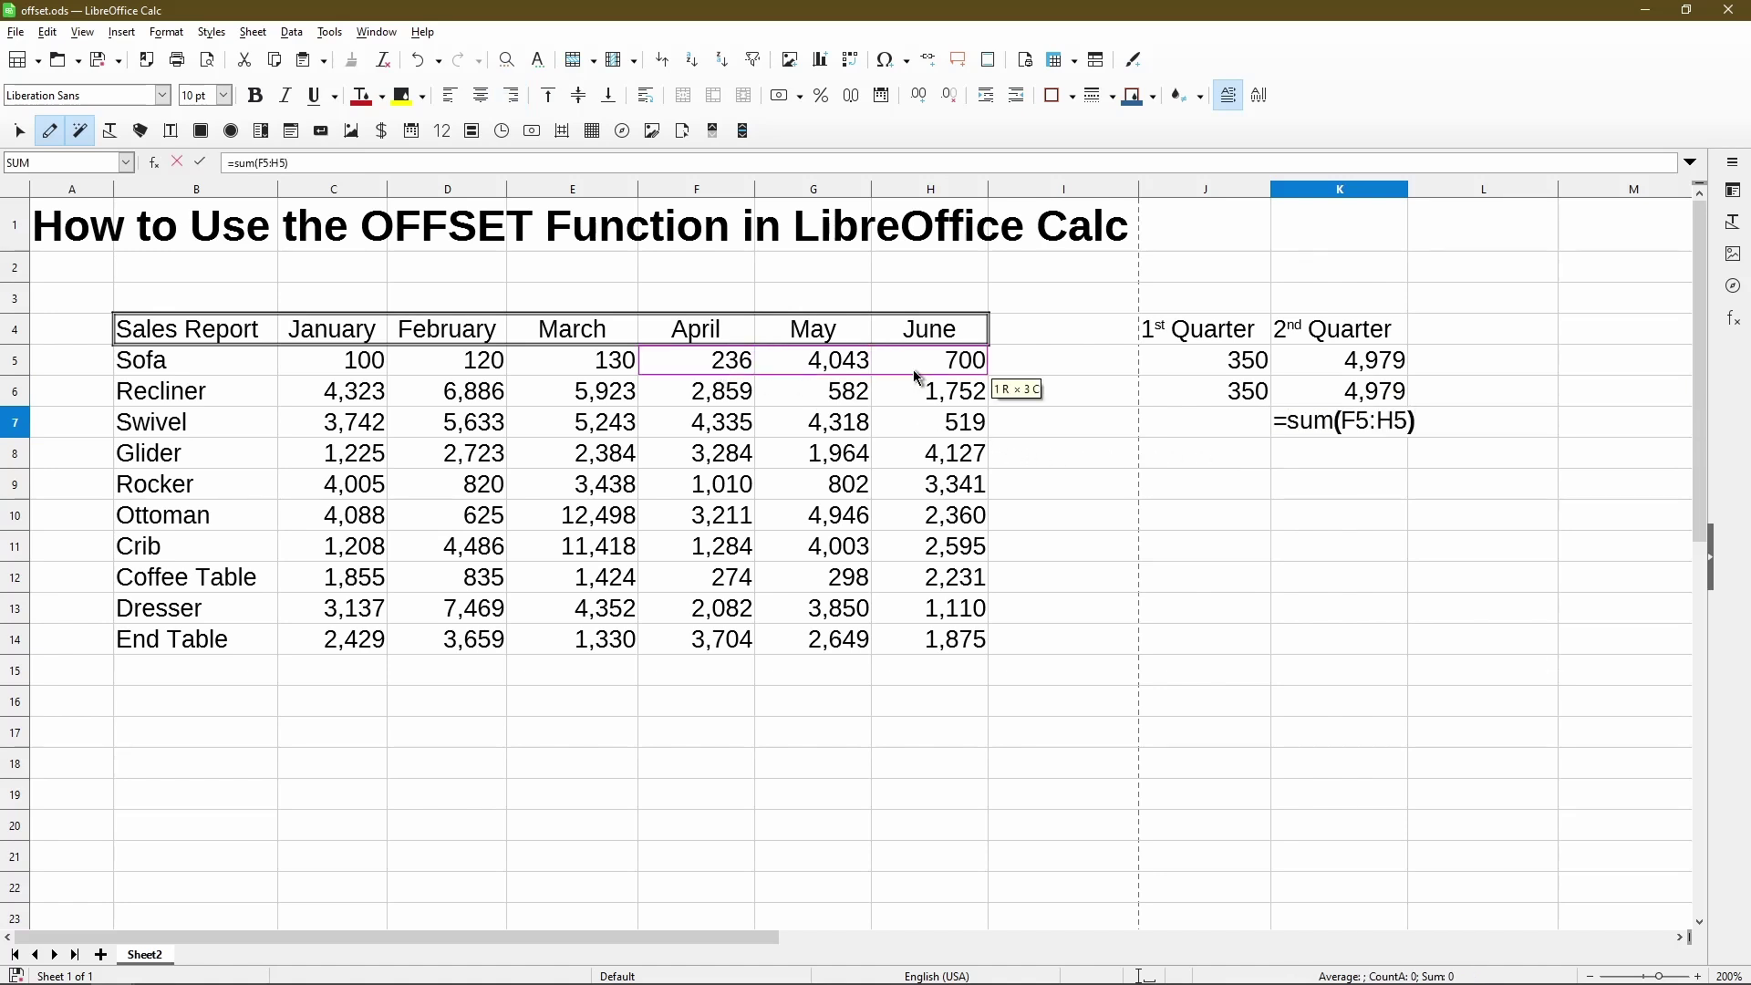
key(Return)
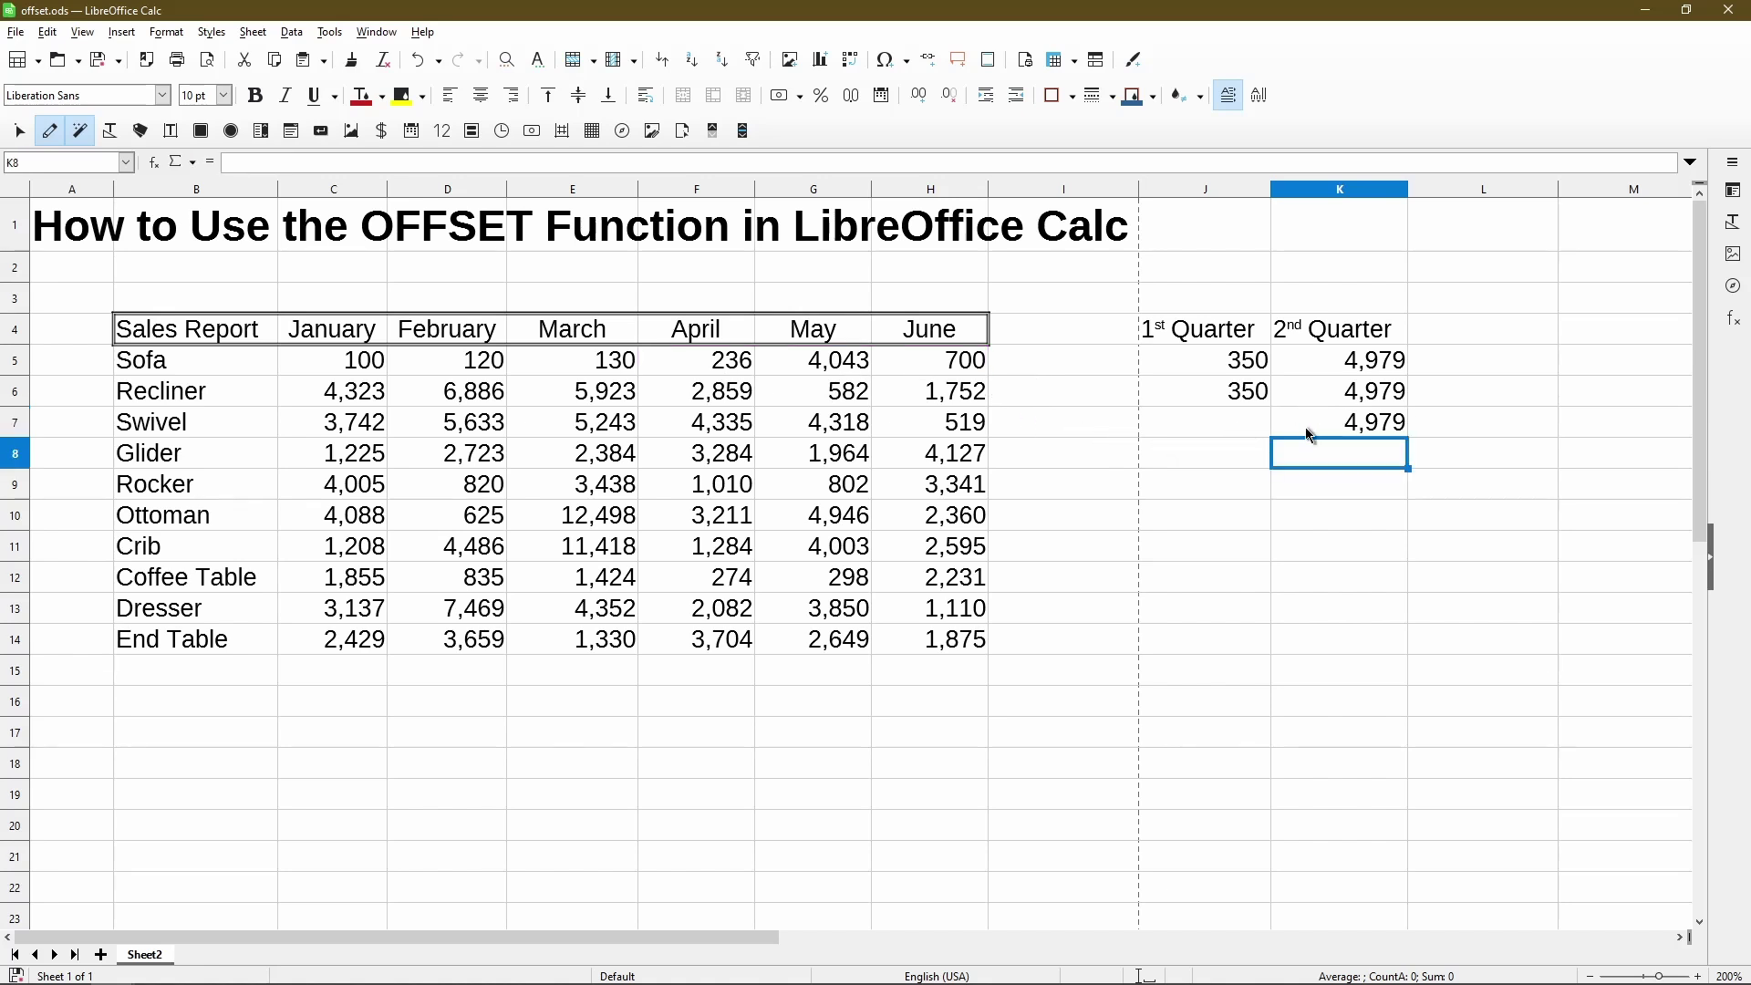
- Change K5 to =SUM(OFFSET(B4,2*(ROW(C1)-1)+1,4,1,3)), still returning 4,979
click(1296, 370)
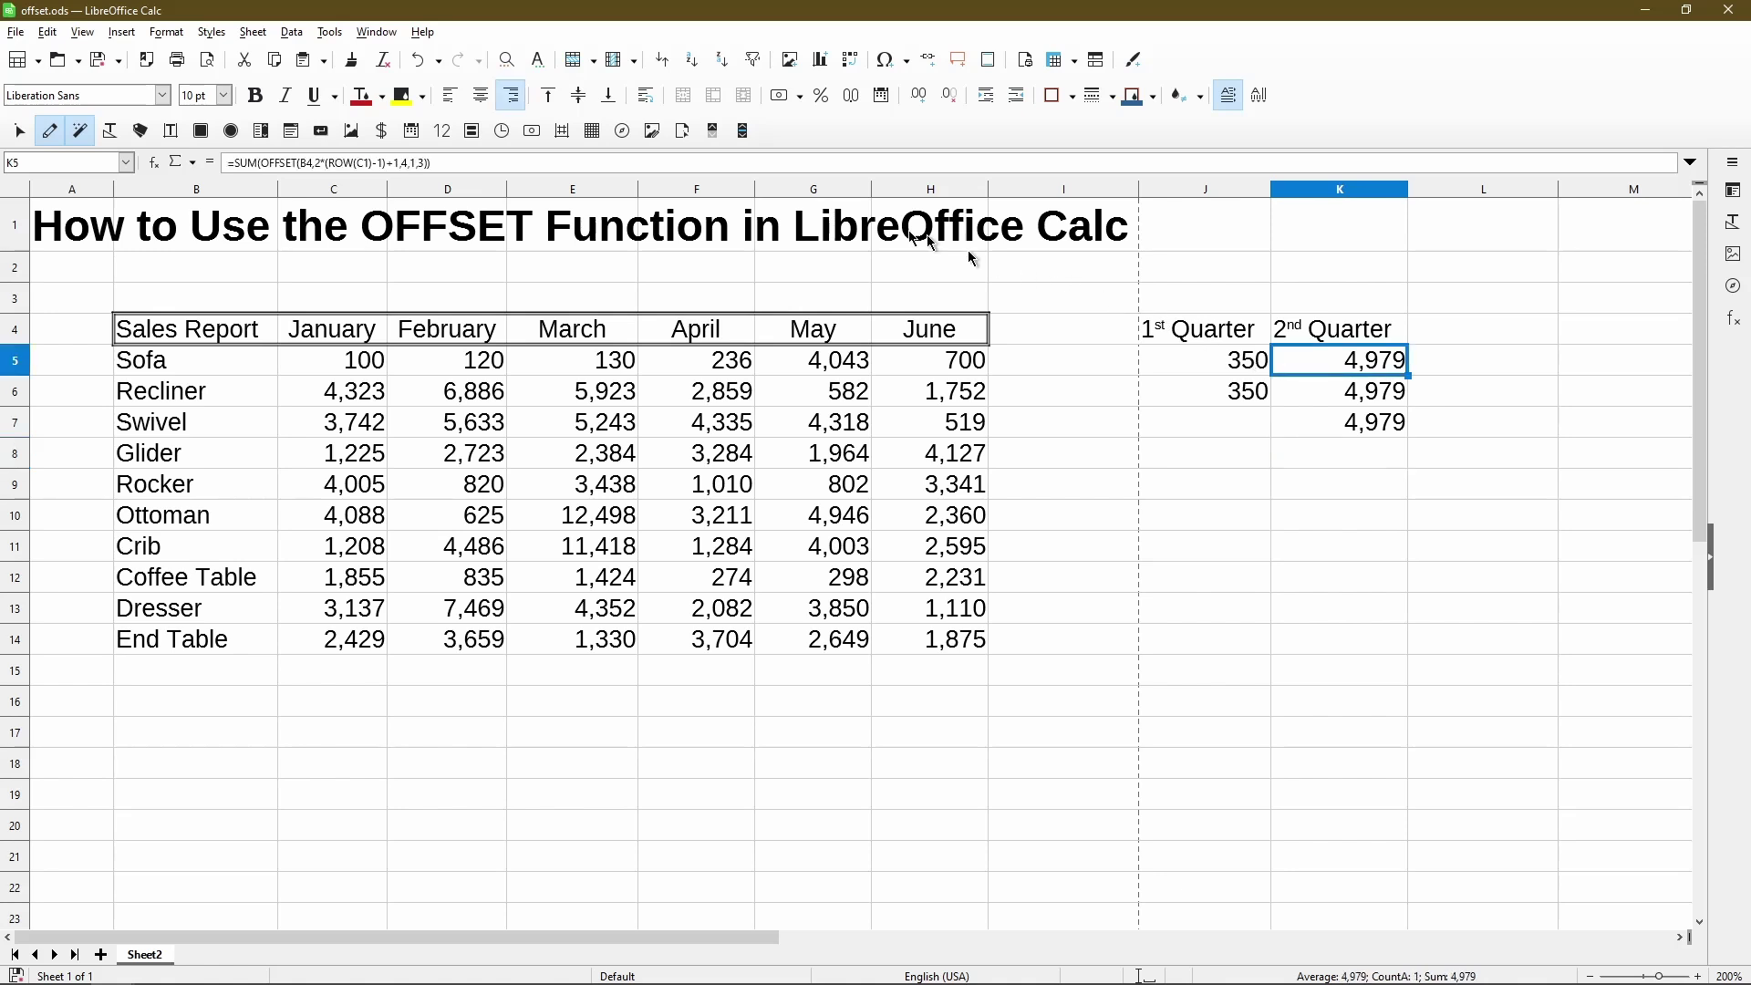
click(725, 160)
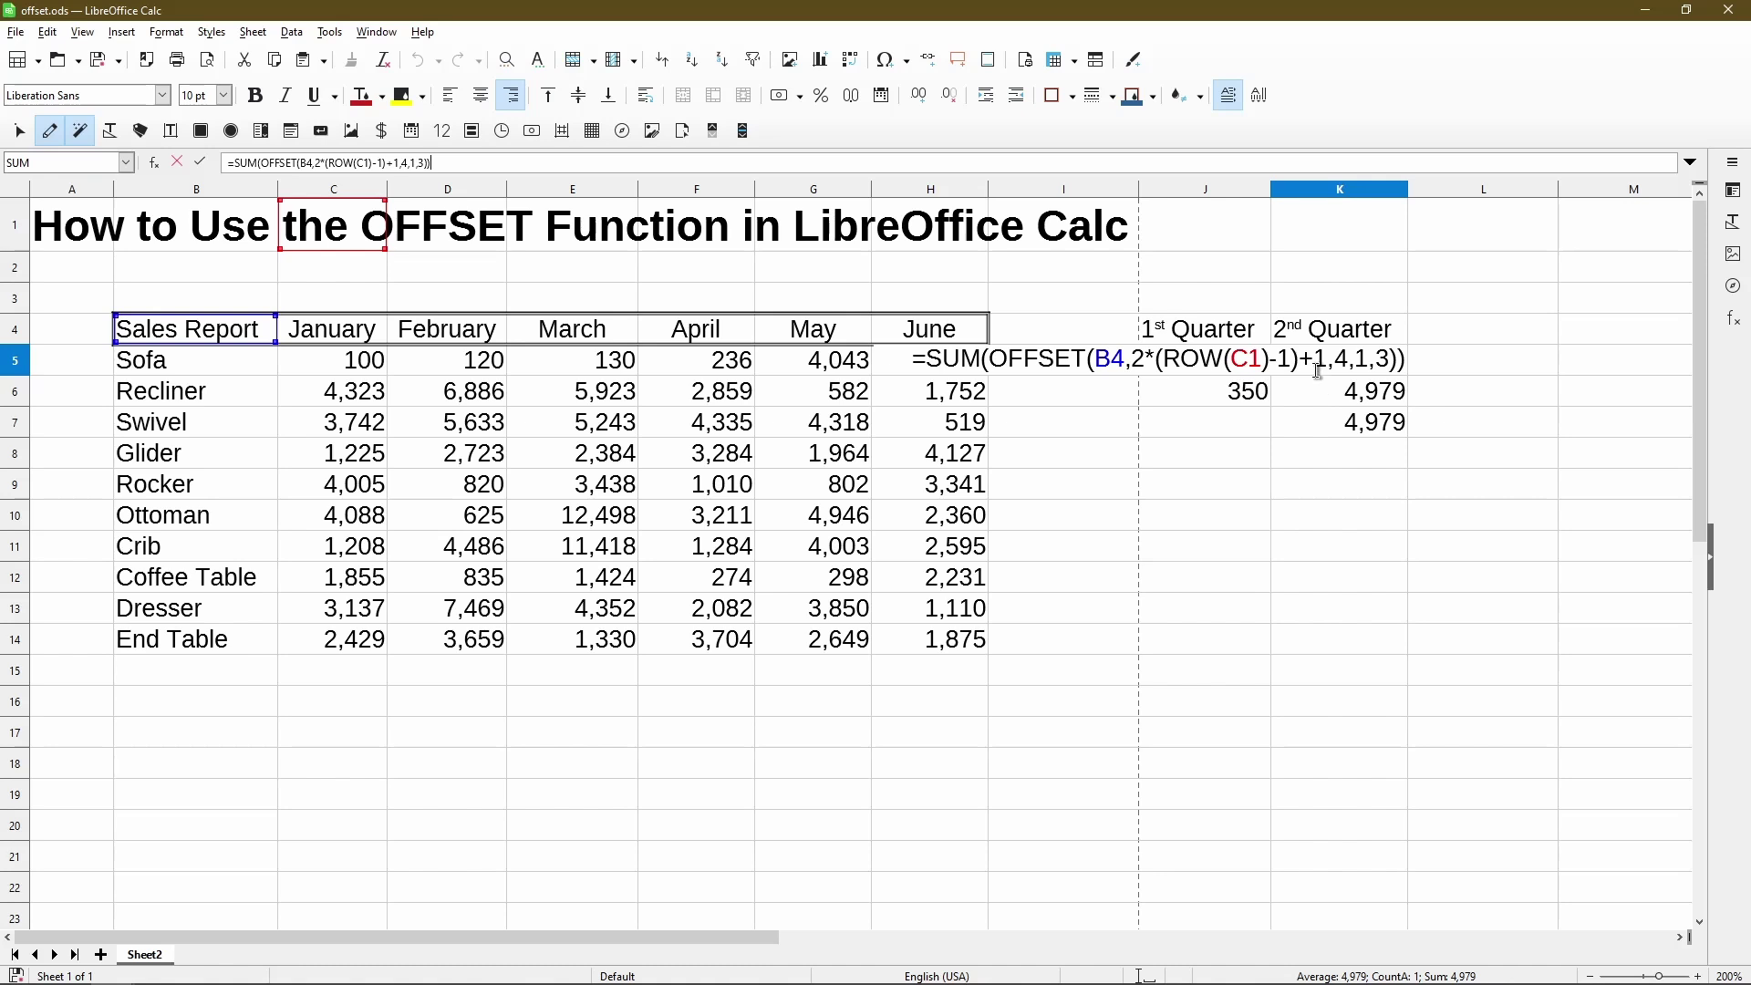
key(Return)
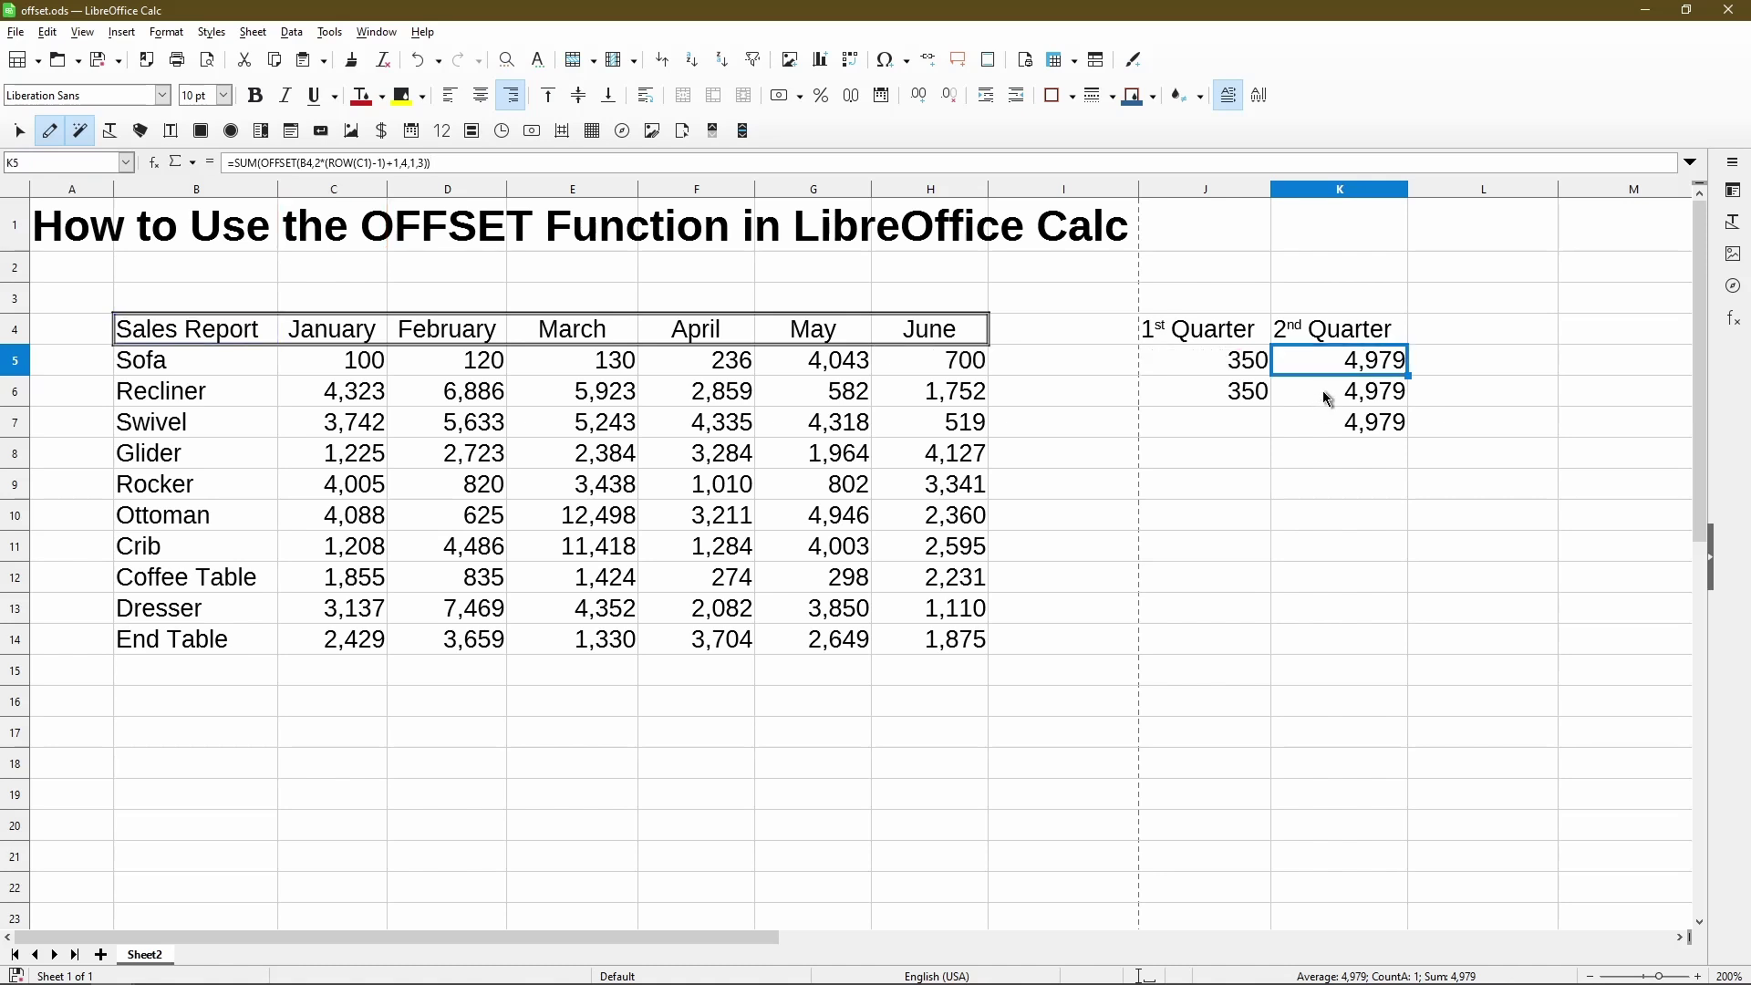
click(1333, 394)
click(430, 164)
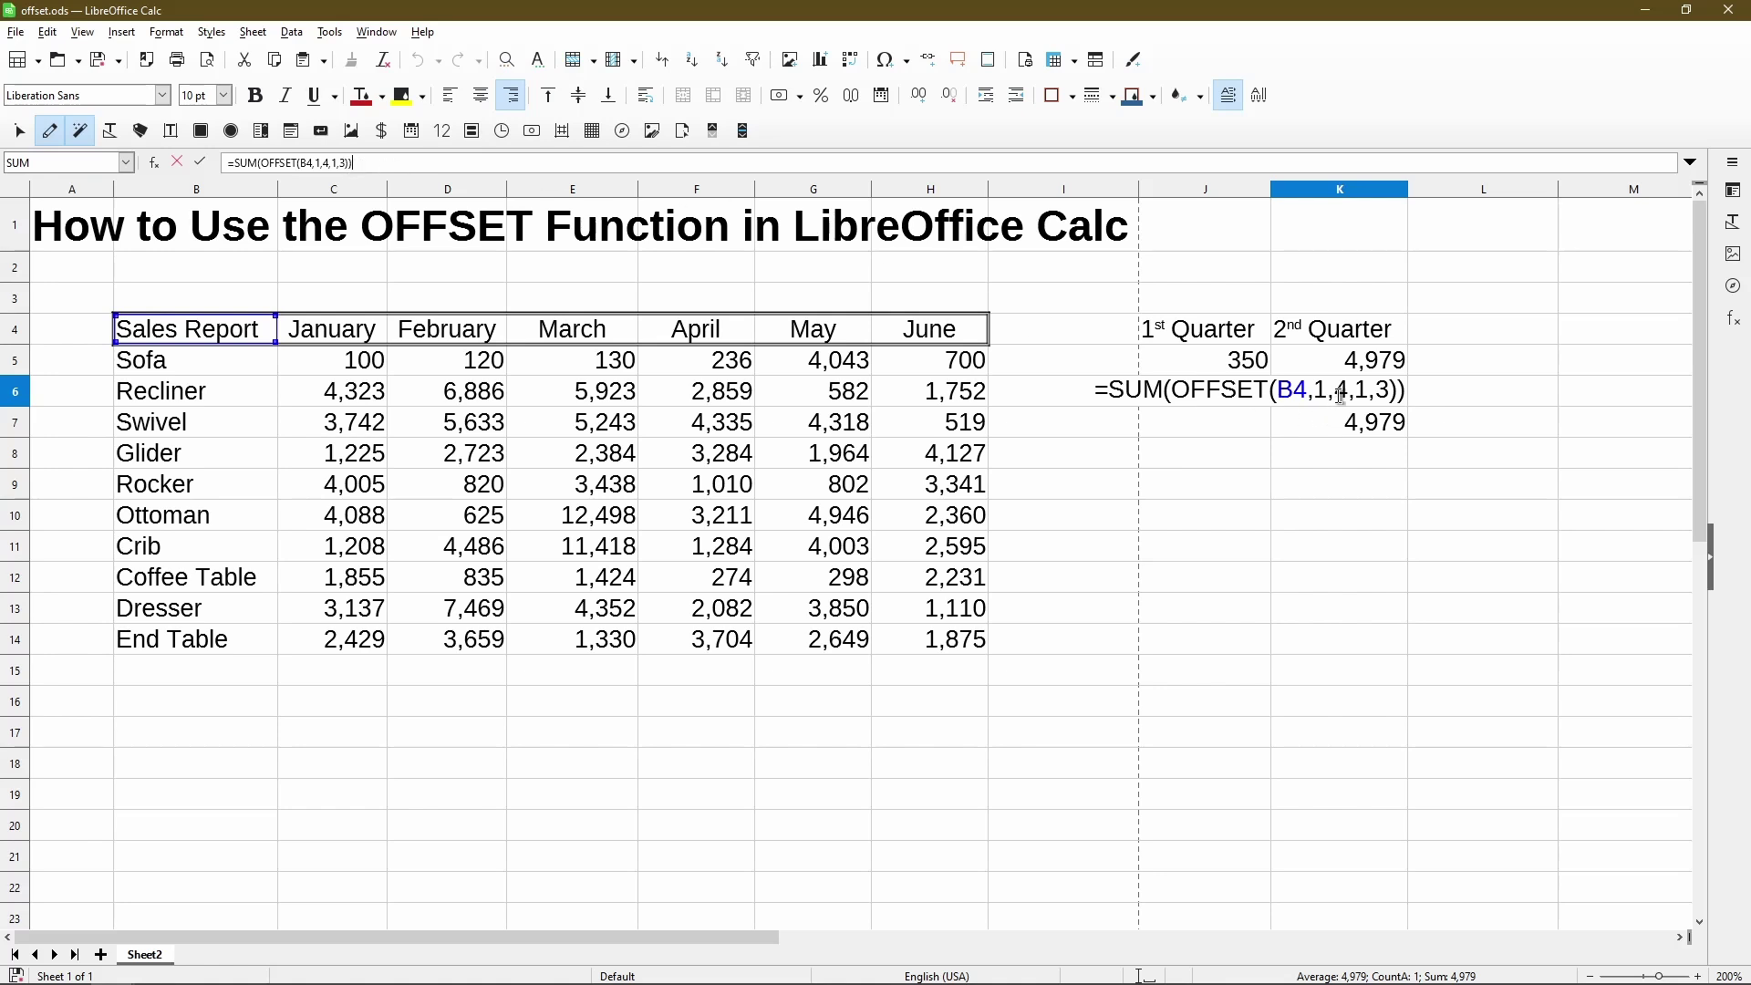
- Paste K5's ROW-based formula into K6:K7, giving 9,375 and 7,882
key(Return)
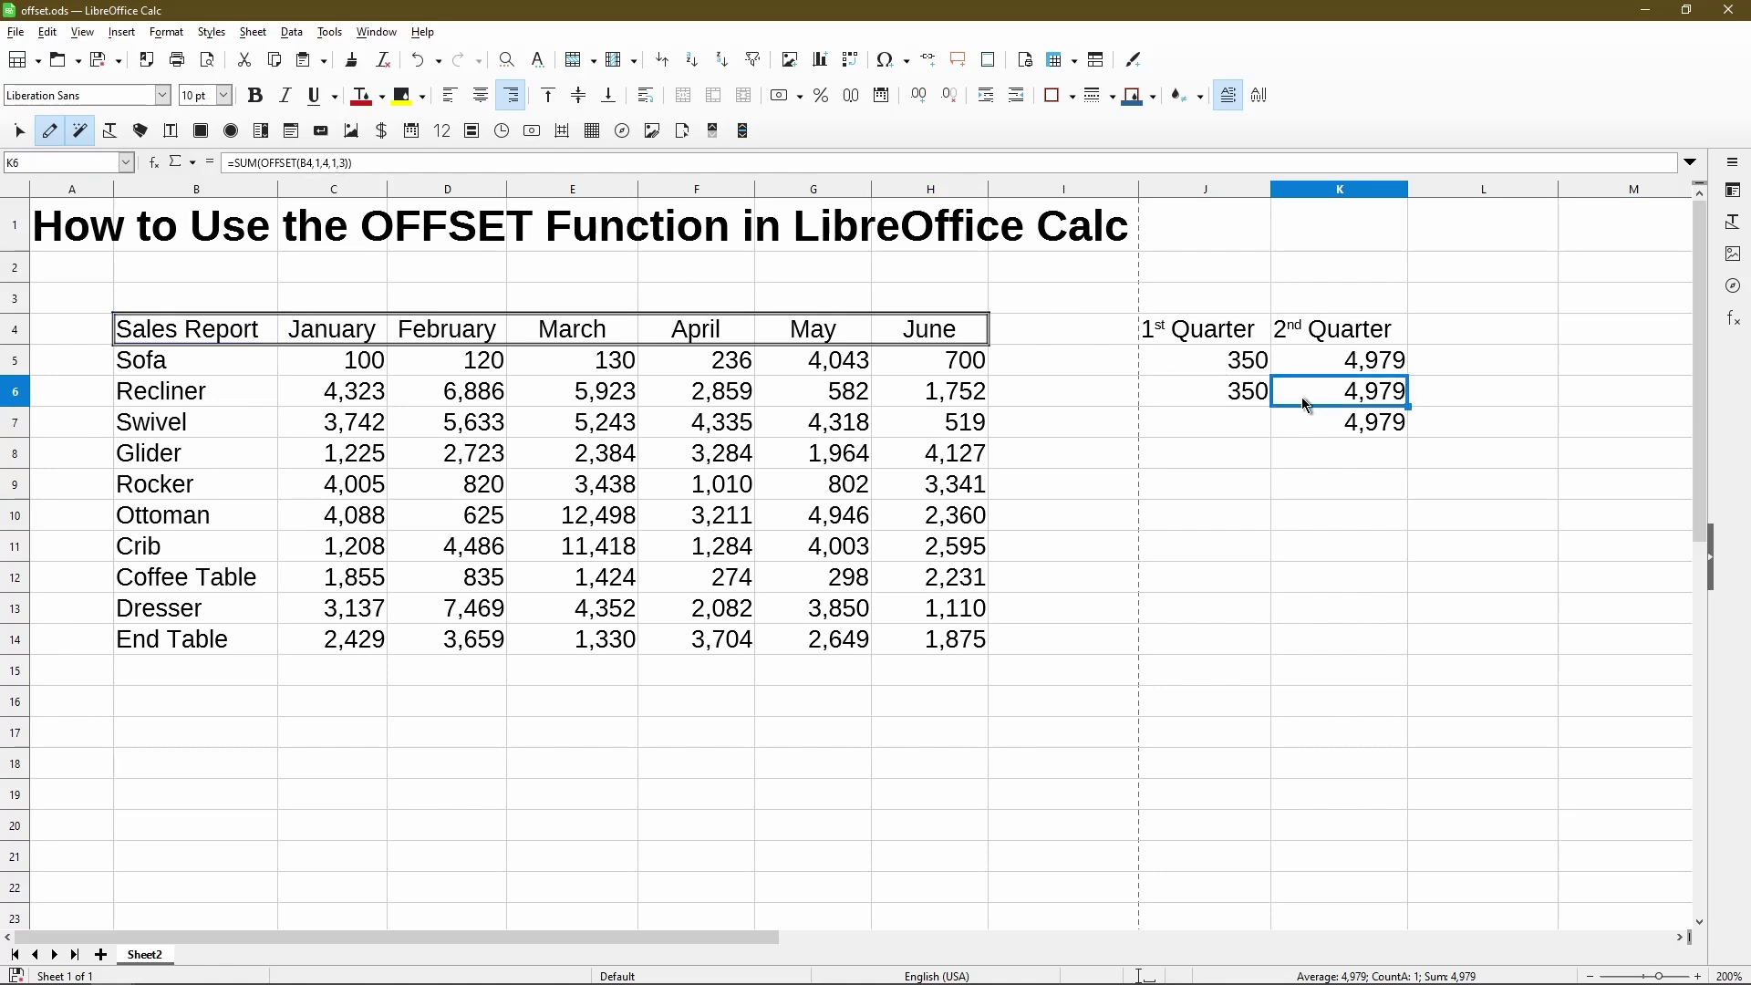
click(1334, 365)
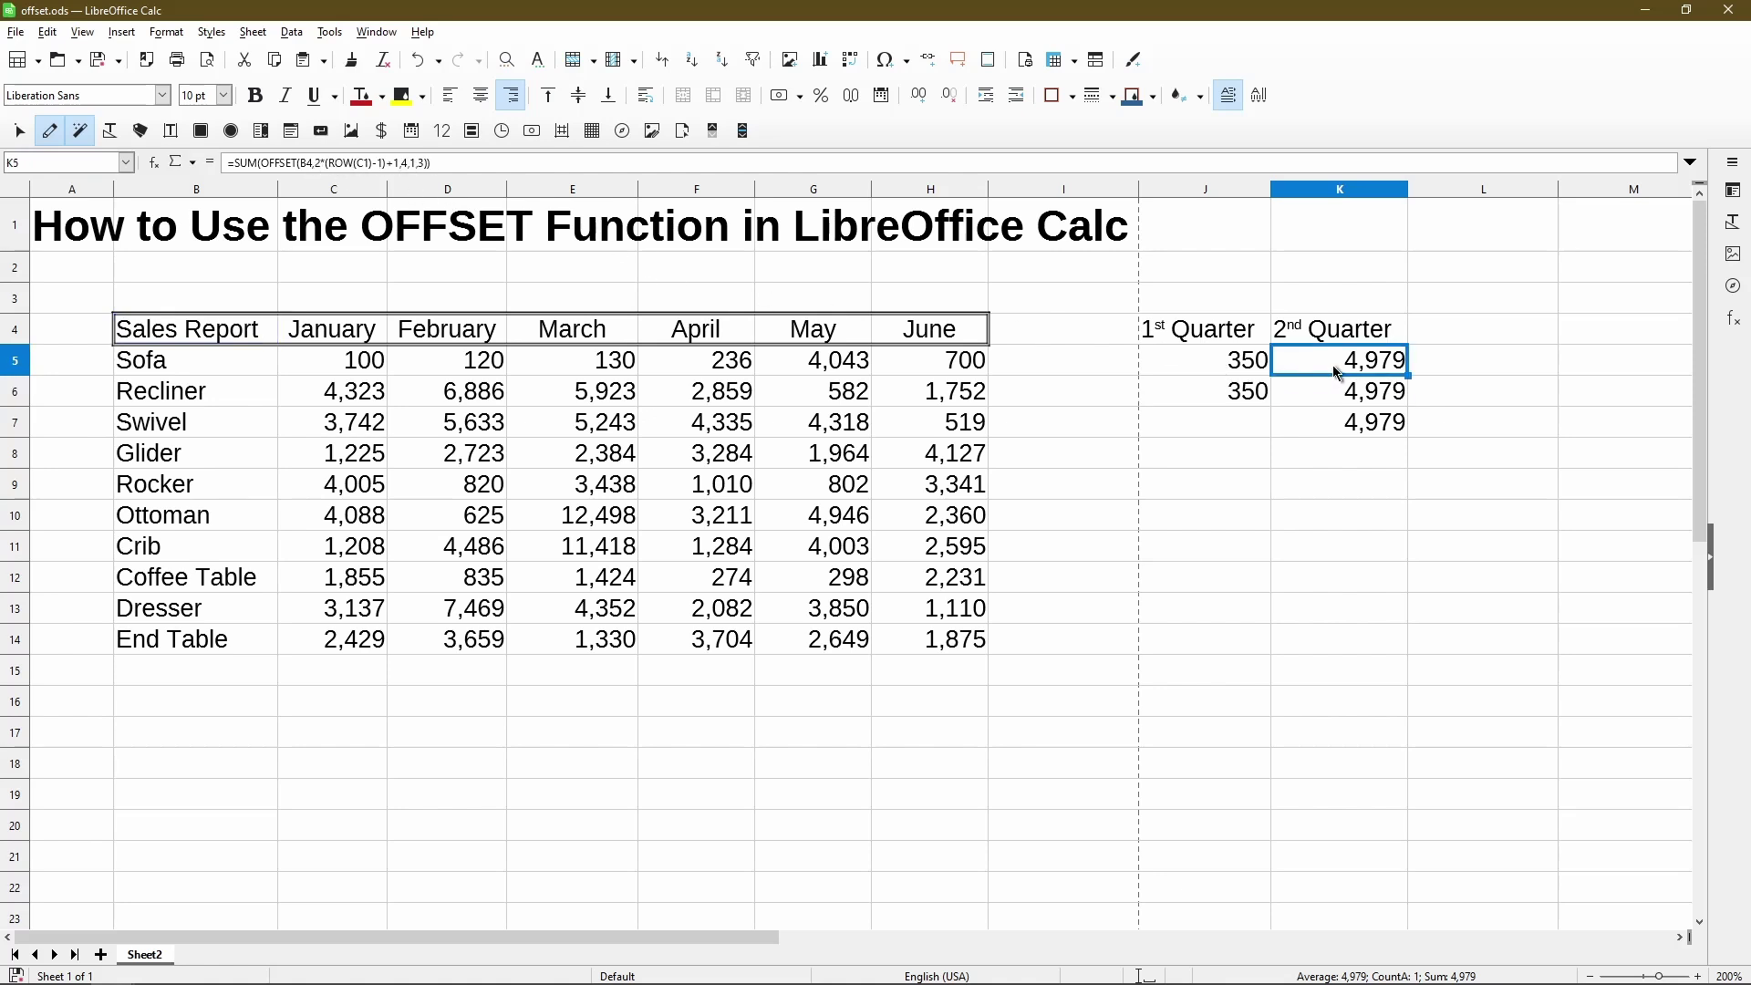
key(Down)
key(shift+Down)
text(9,375 7,882)
- Check K6's =SUM(OFFSET(B5,2*(ROW(C2)-1)+1,4,1,3)) against Glider's April–June values F8:H8
click(1361, 399)
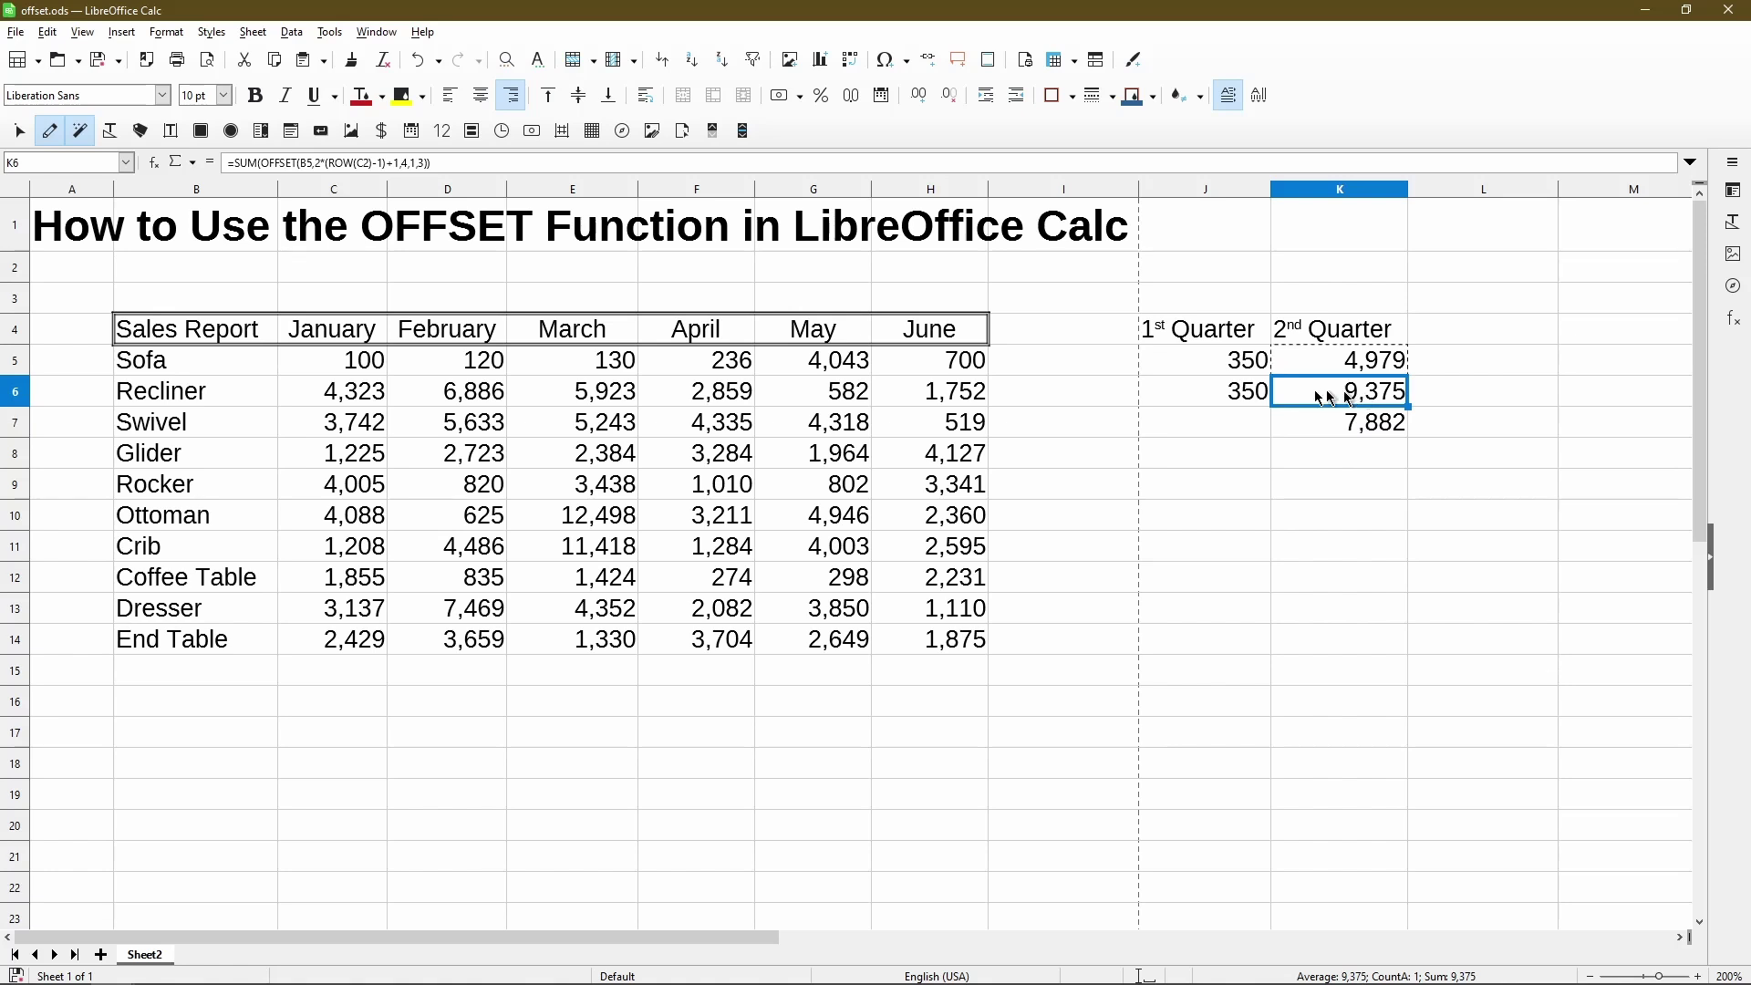
click(357, 162)
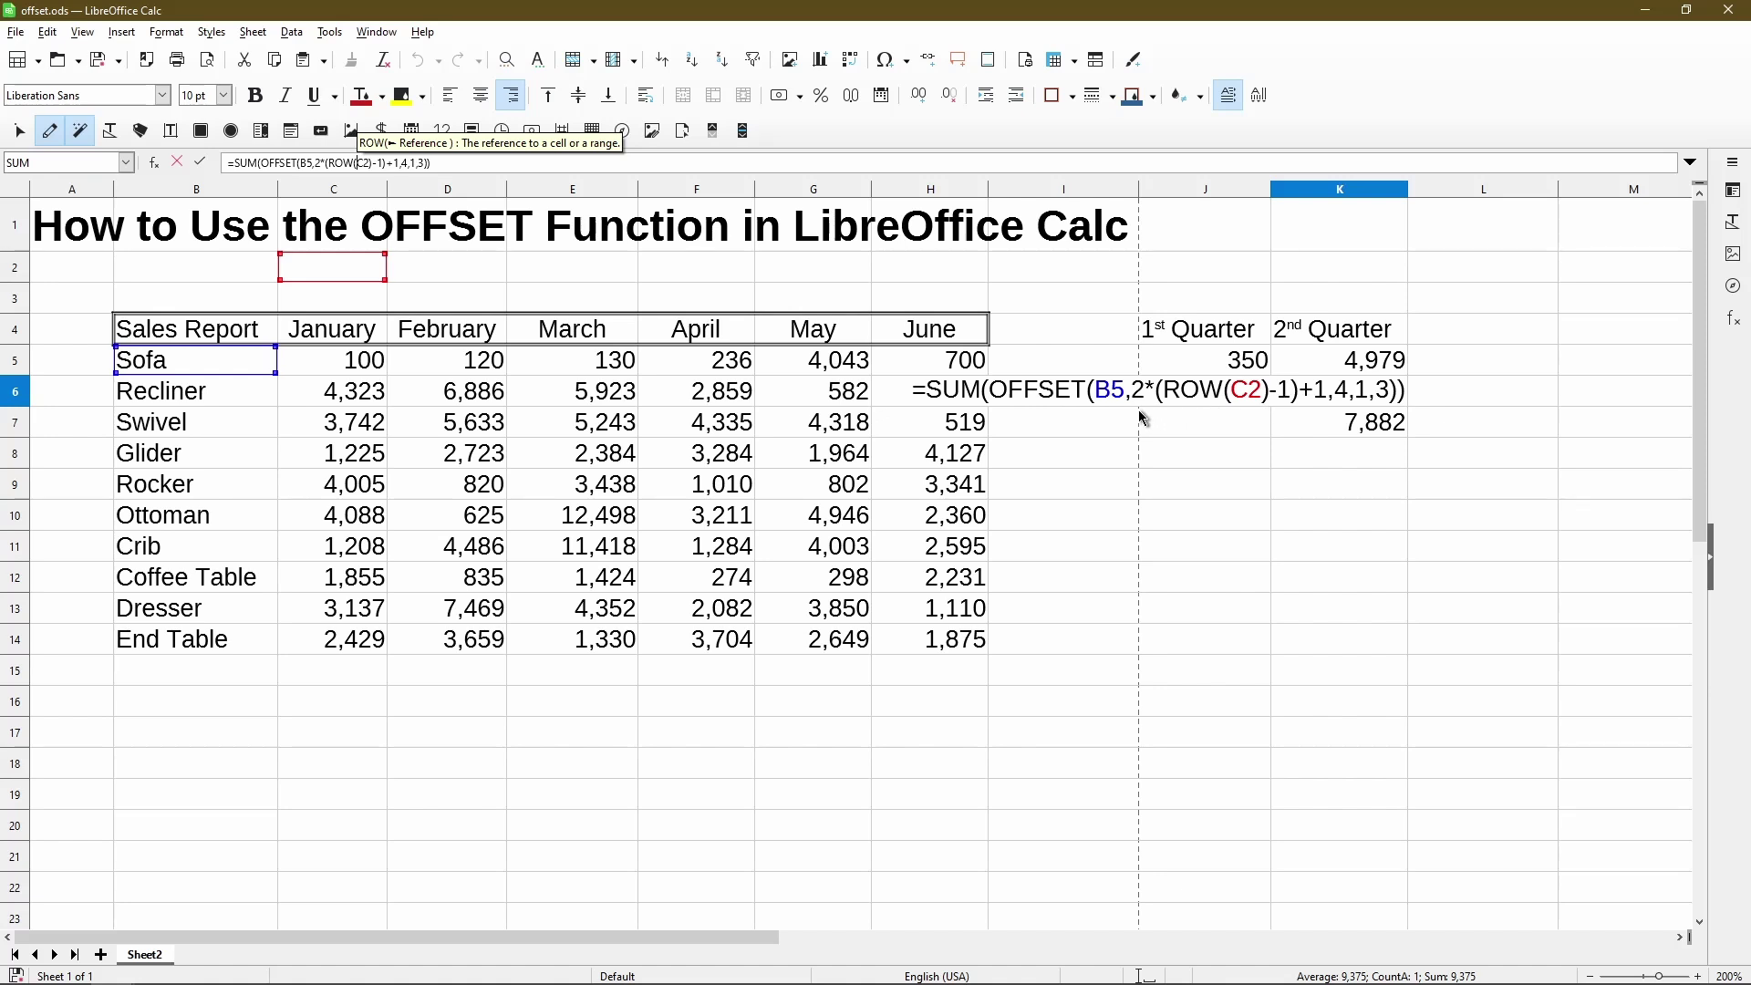
key(Return)
click(1310, 401)
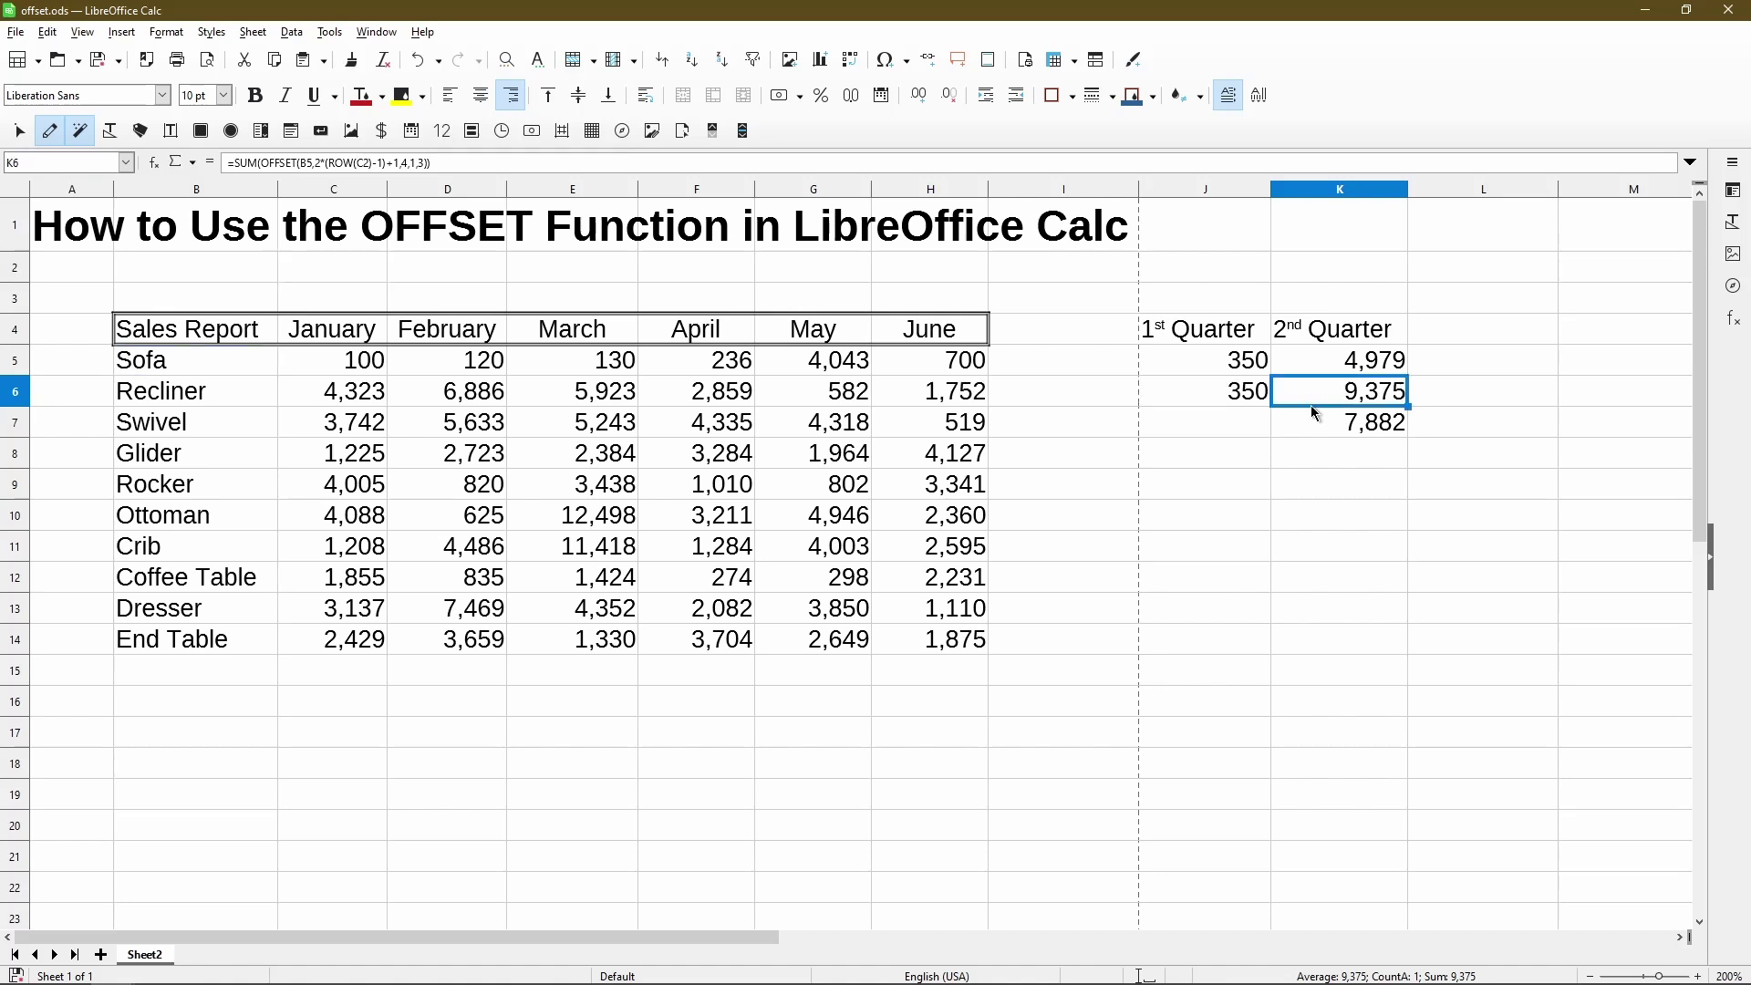
drag(721, 454, 976, 454)
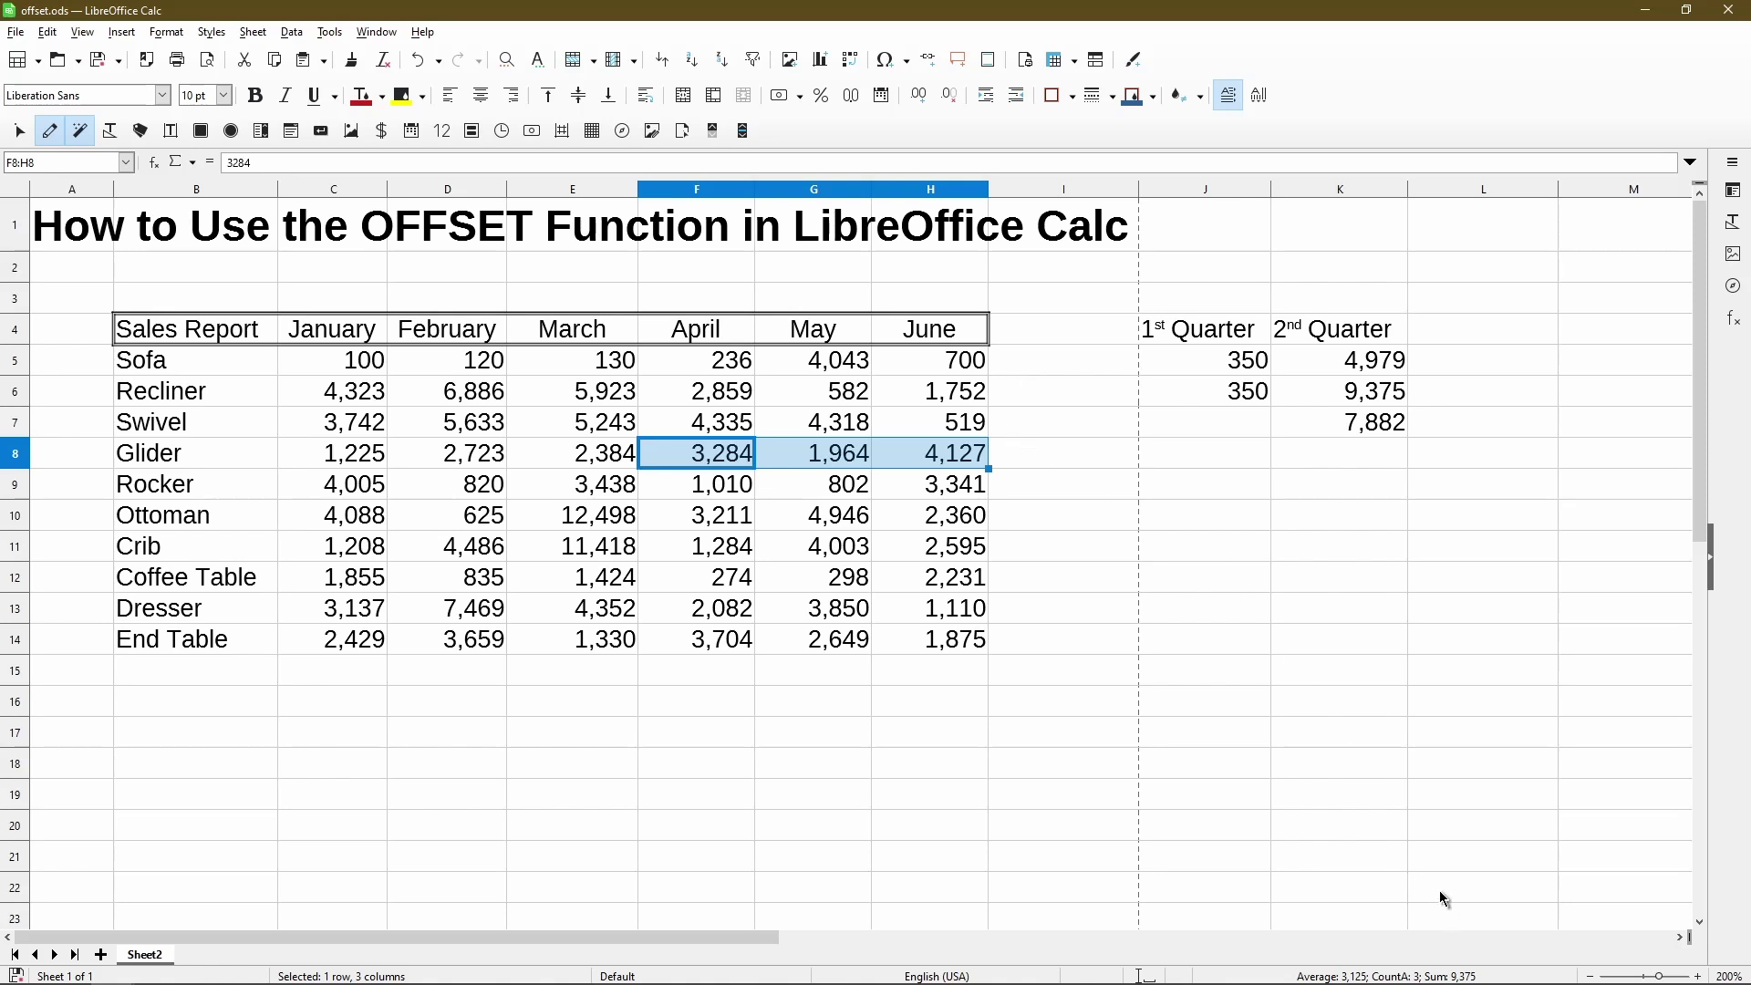
- Bold the April–June values of Glider (F8:H8), Sofa (F5:H5) and Crib (F11:H11)
click(254, 95)
drag(962, 360, 730, 360)
click(255, 95)
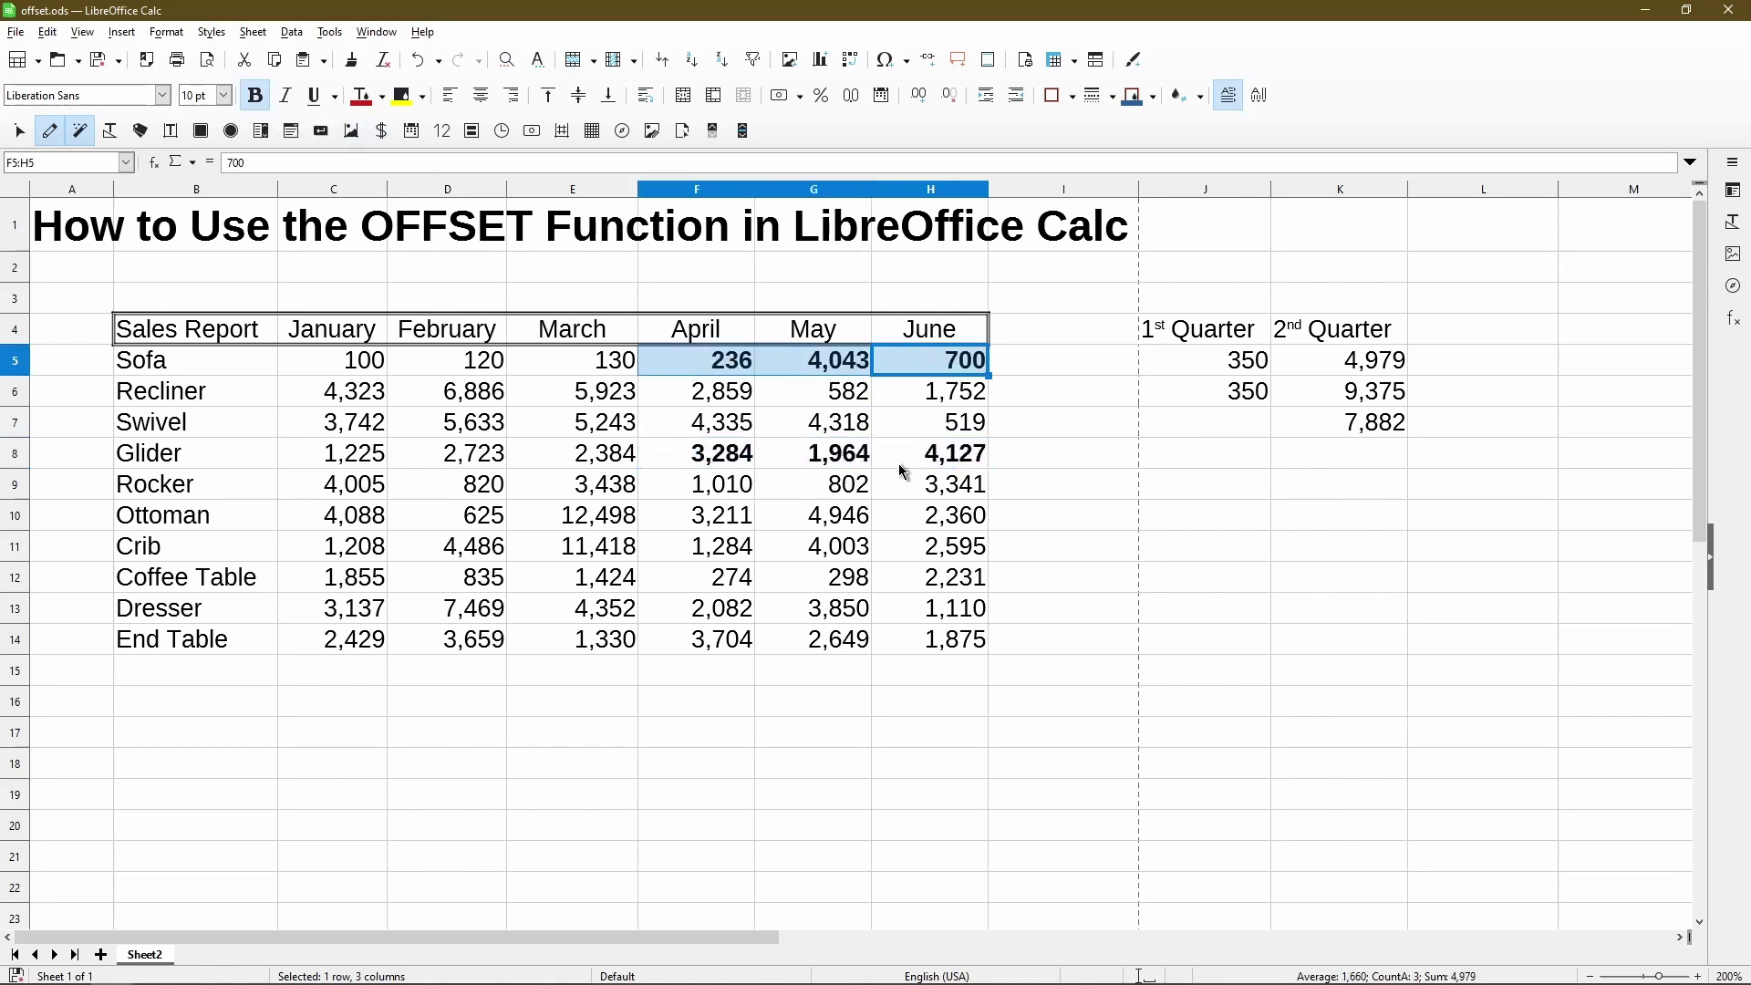
drag(743, 550, 921, 554)
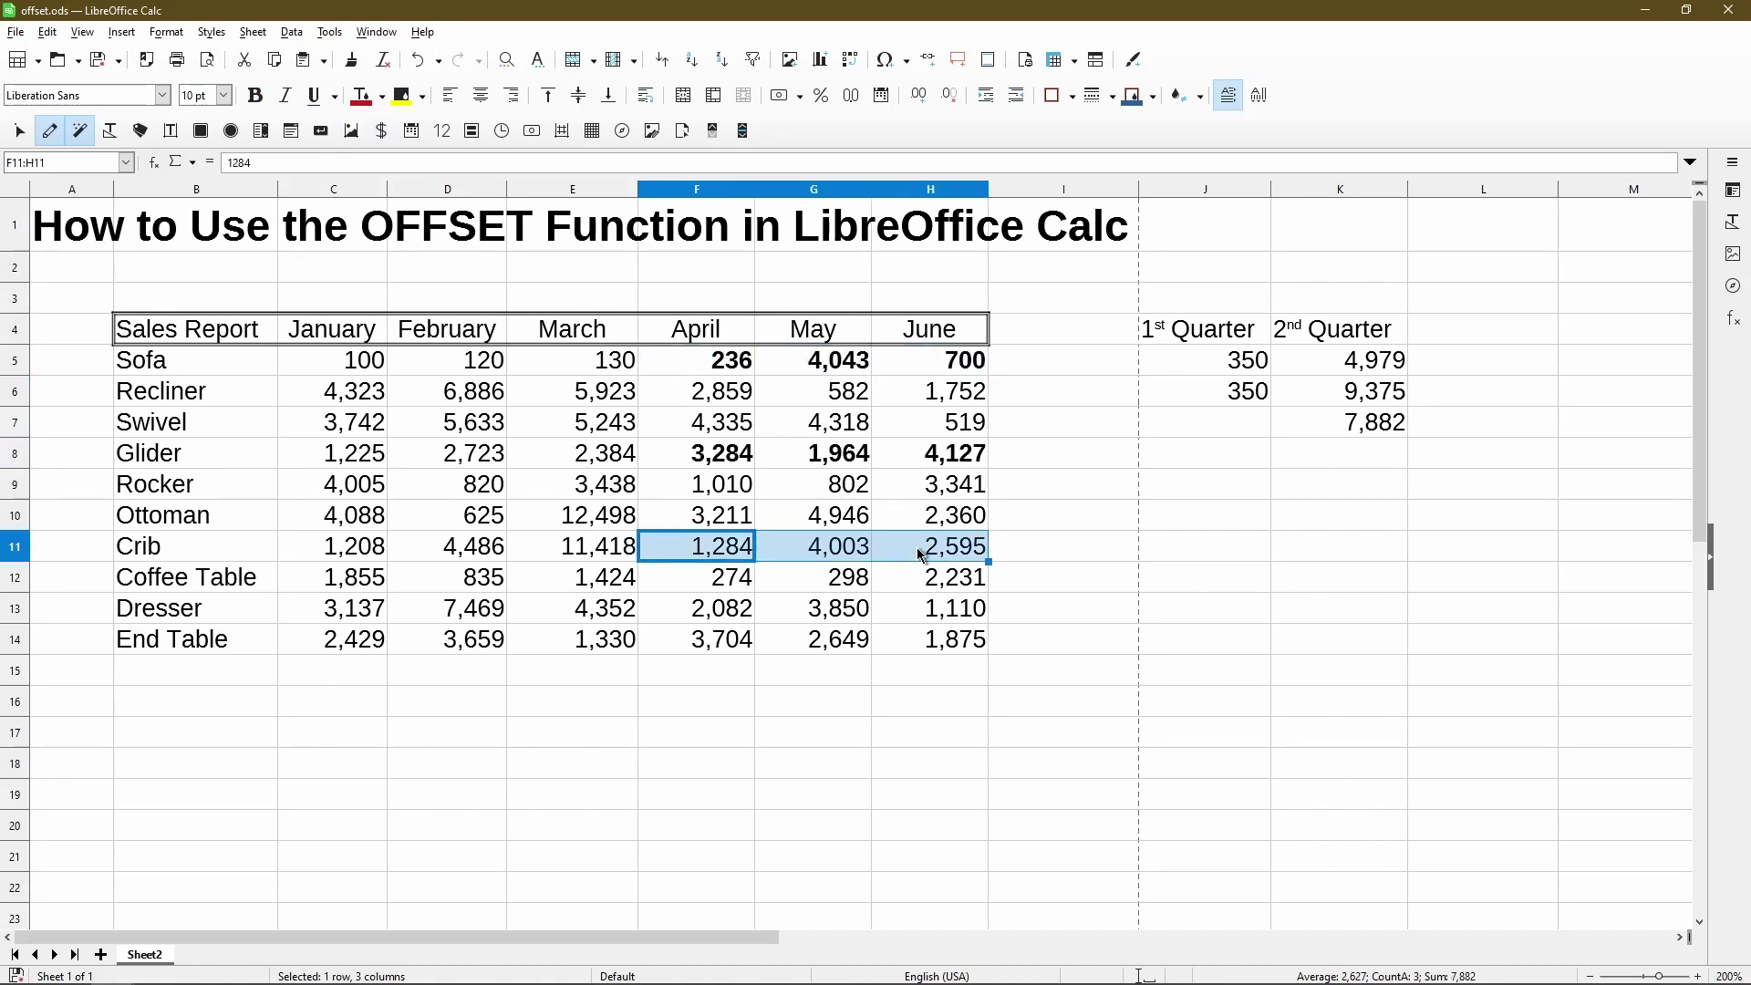
click(256, 95)
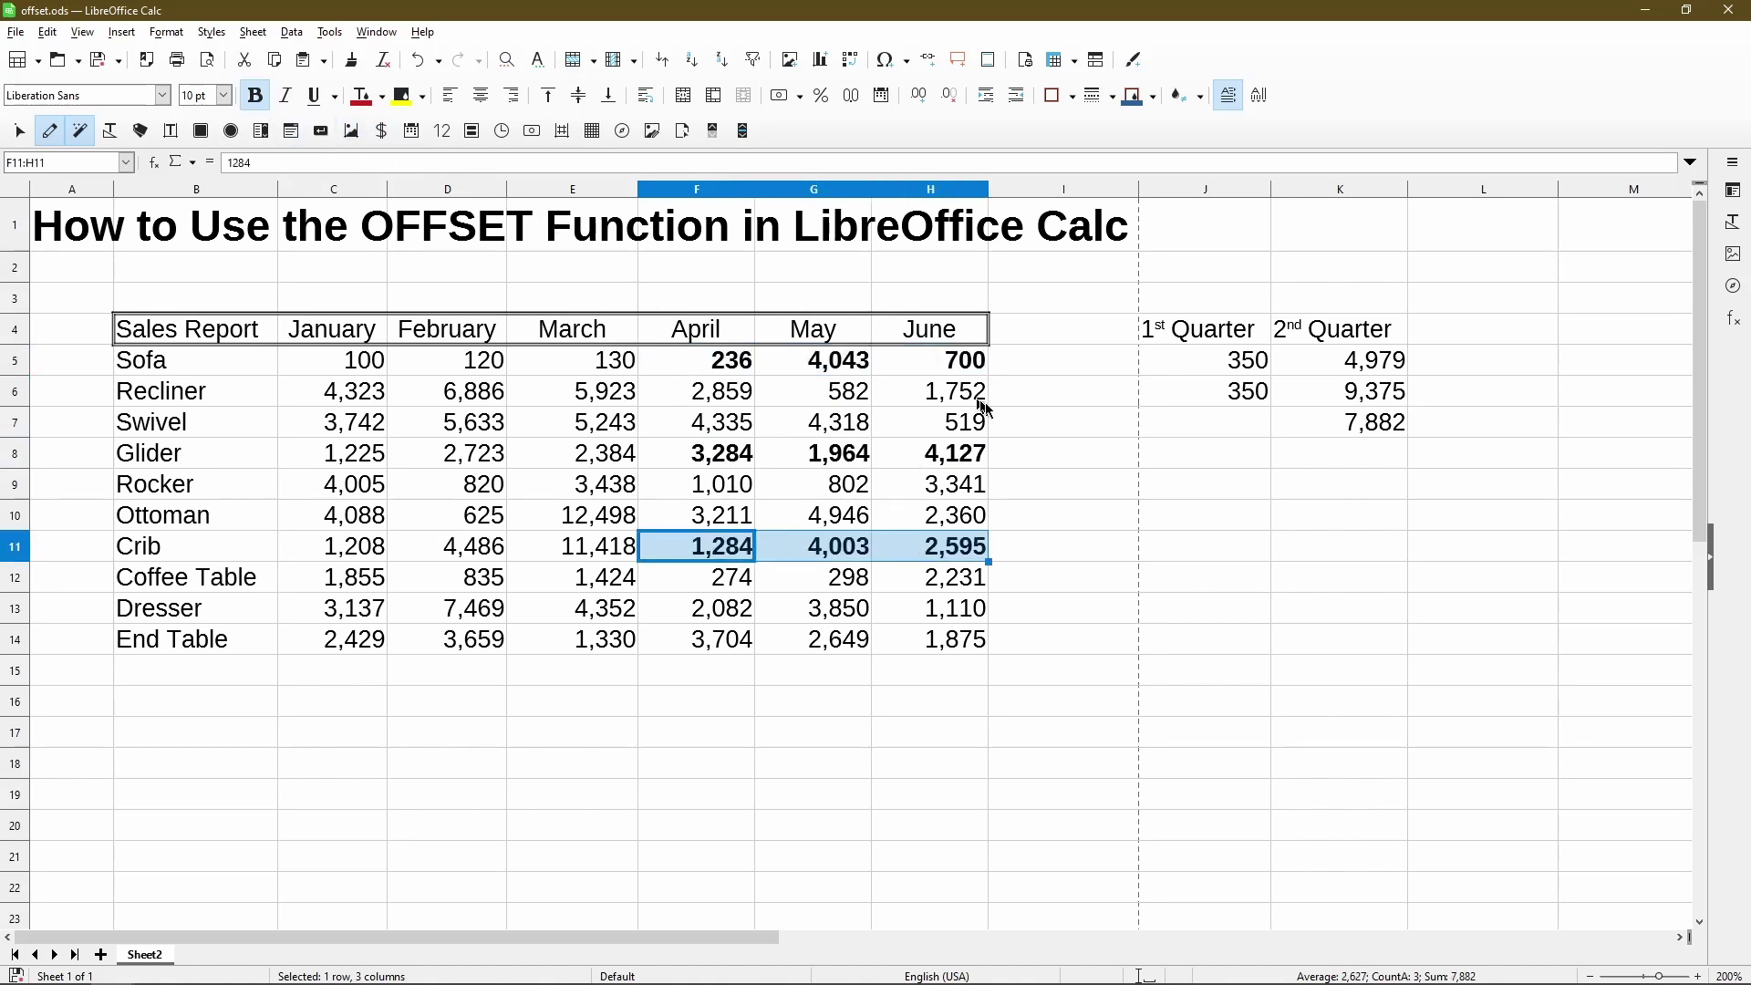
click(1337, 484)
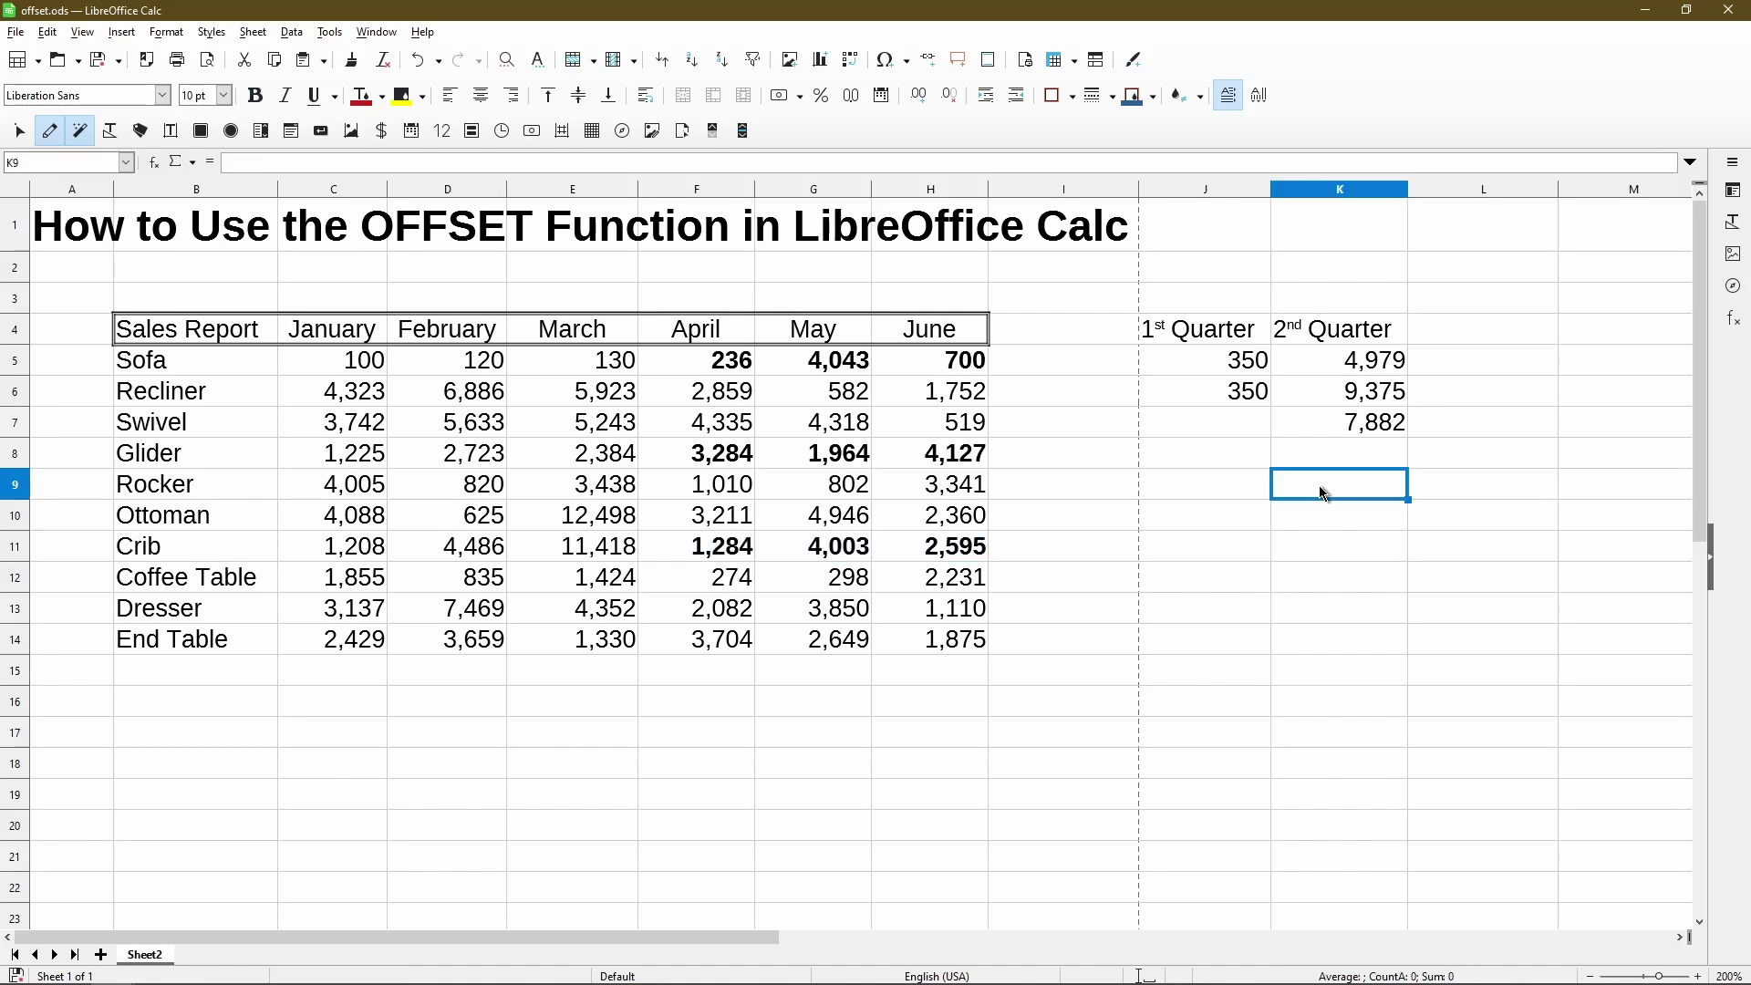
text(=sum()
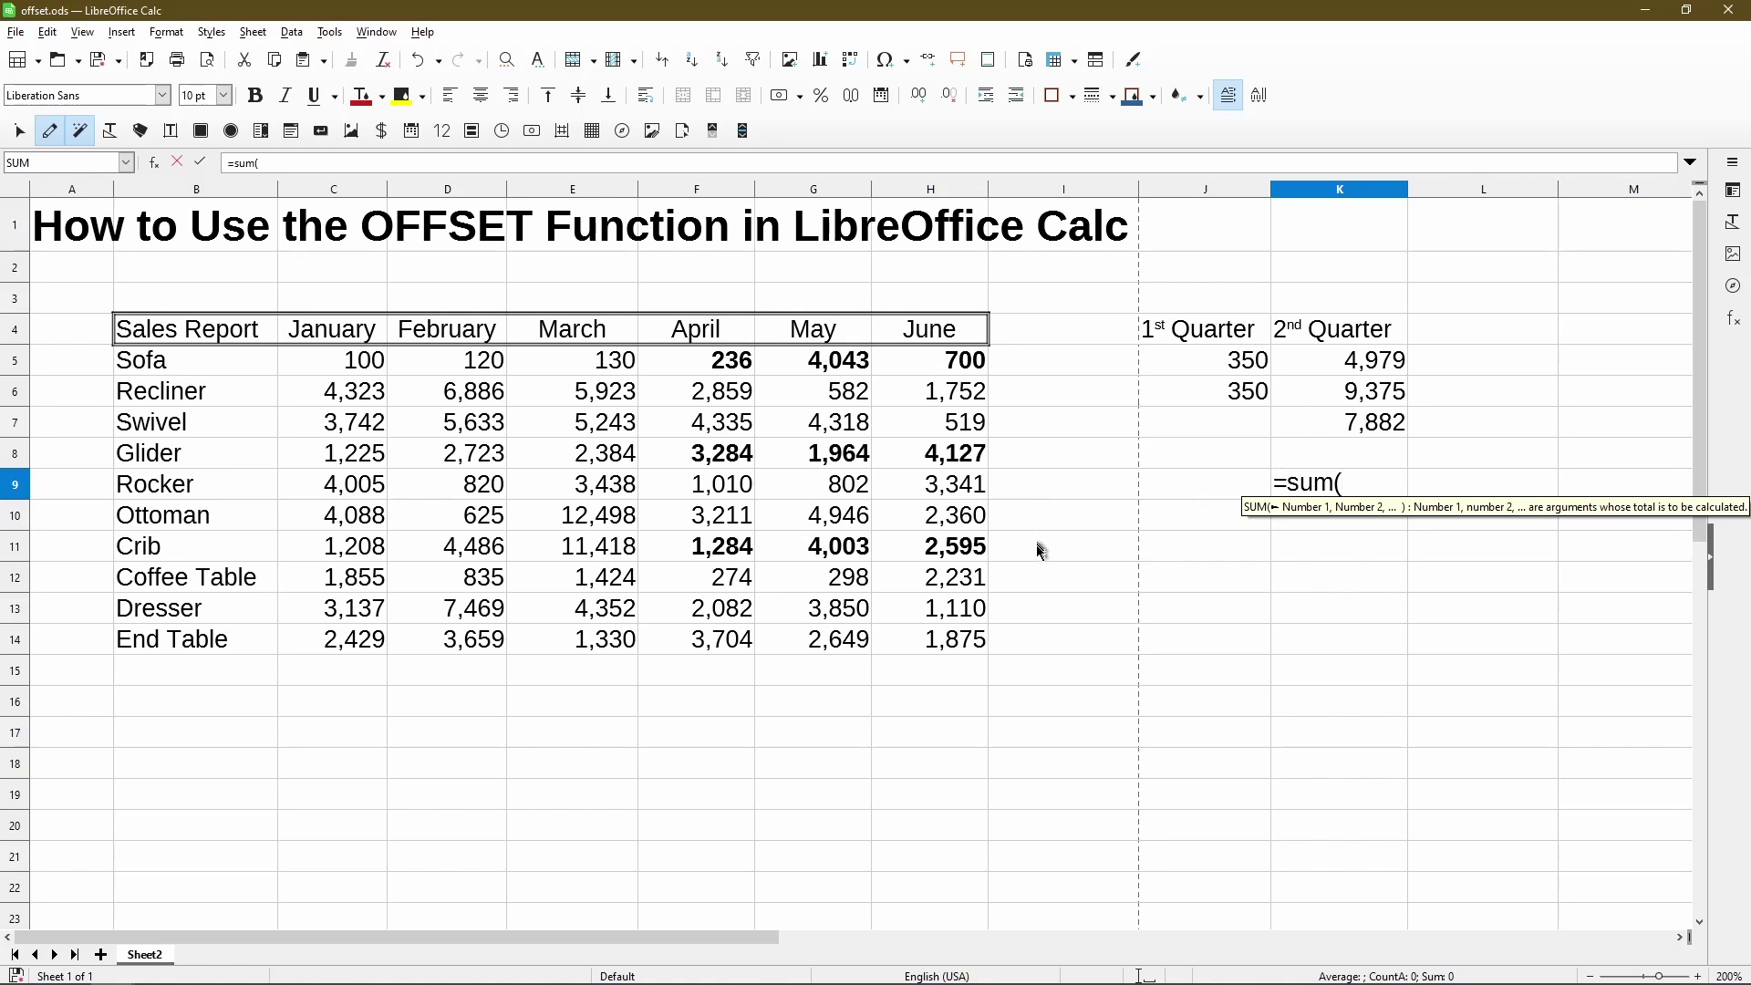
key(Escape)
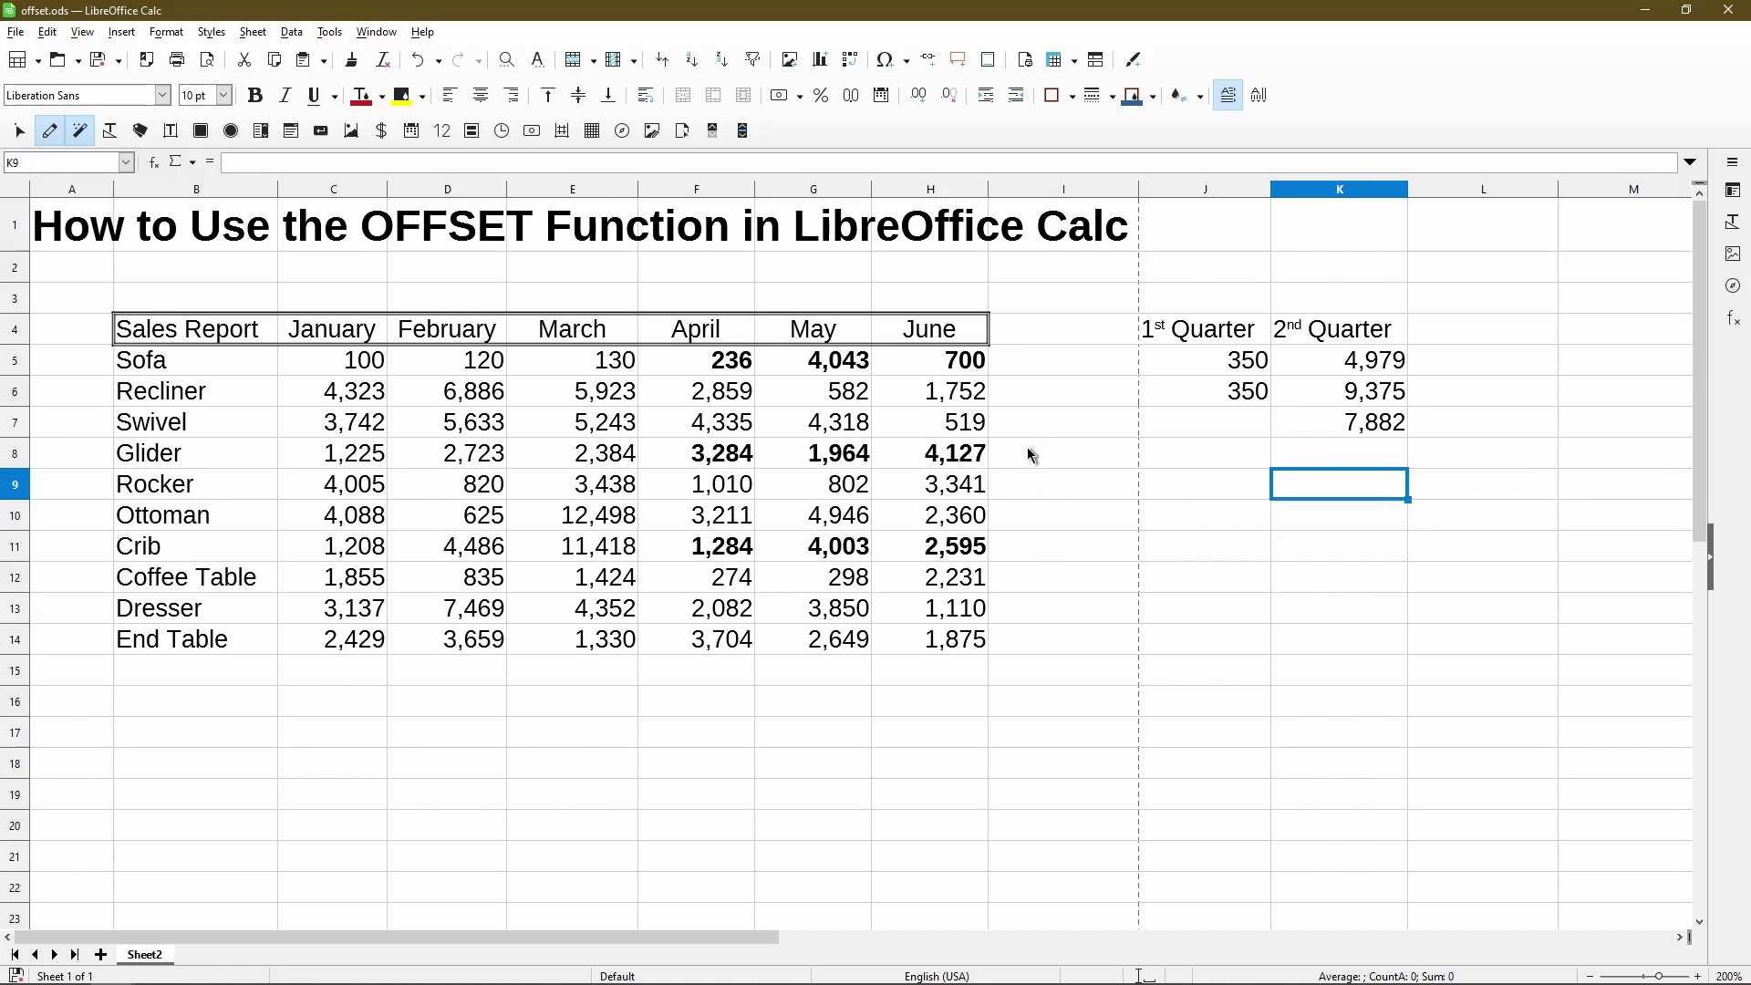
- Insert cells at B6:H6 shifted down, adding a blank row above Recliner; K6 becomes 9,172
click(934, 399)
drag(943, 402, 217, 398)
right_click(217, 398)
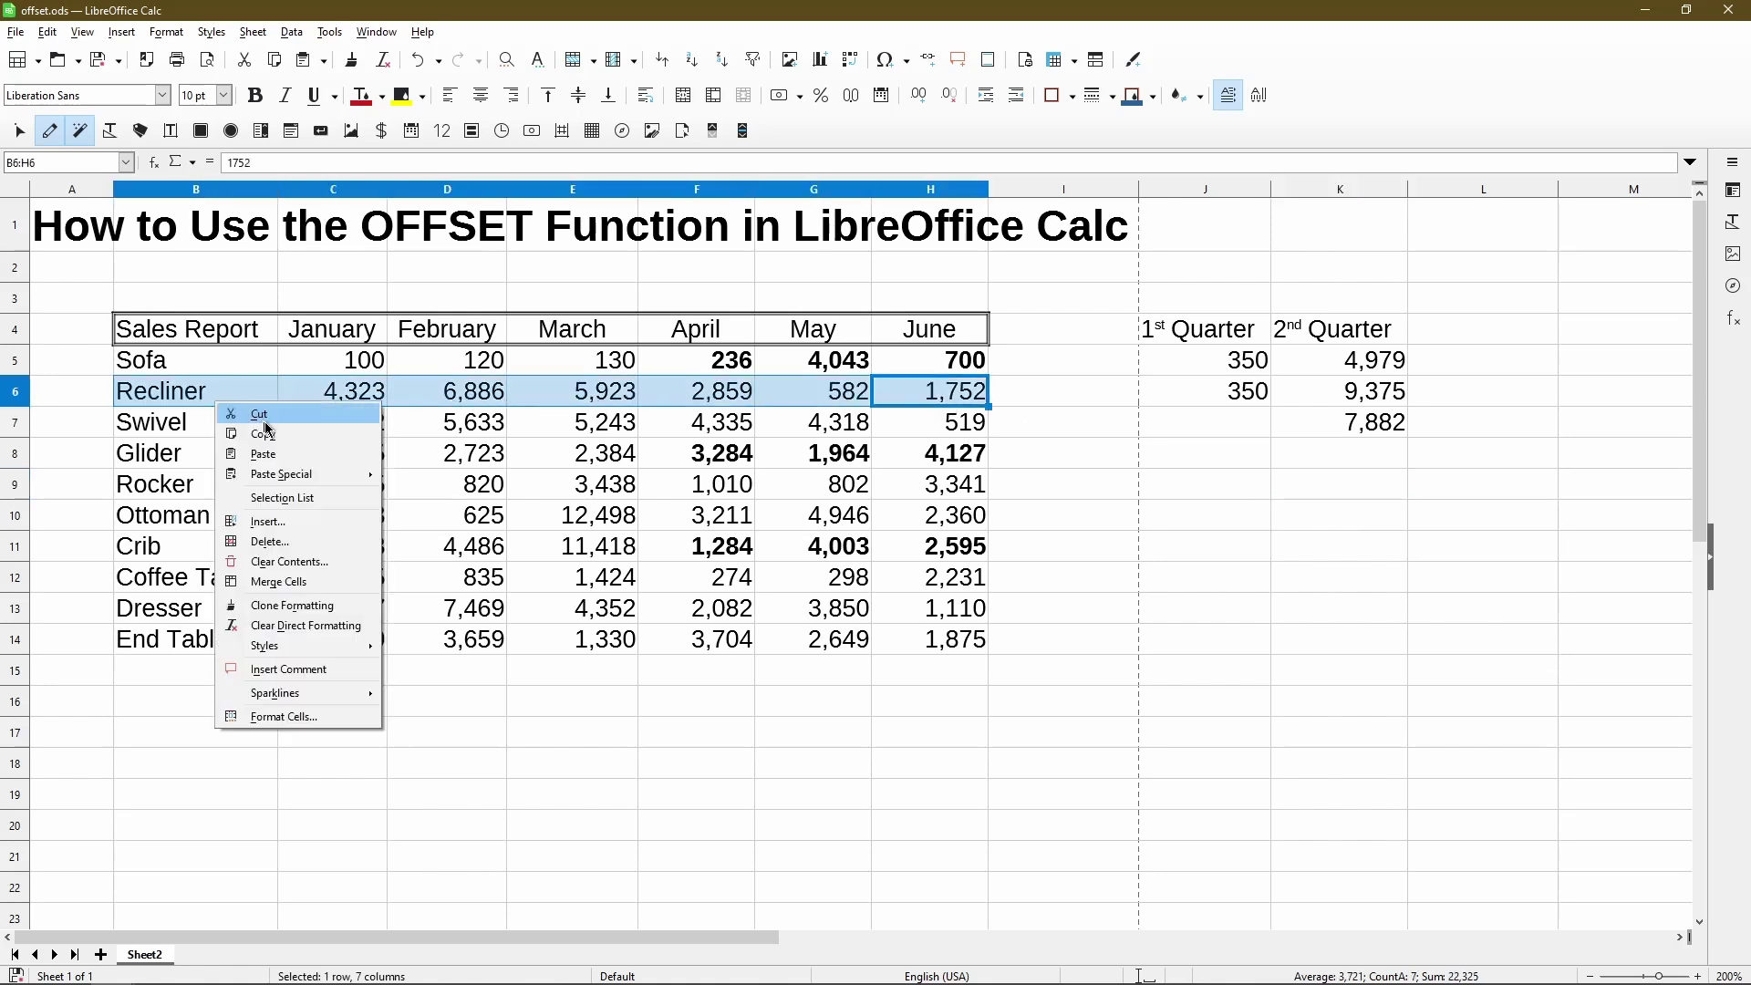
click(302, 525)
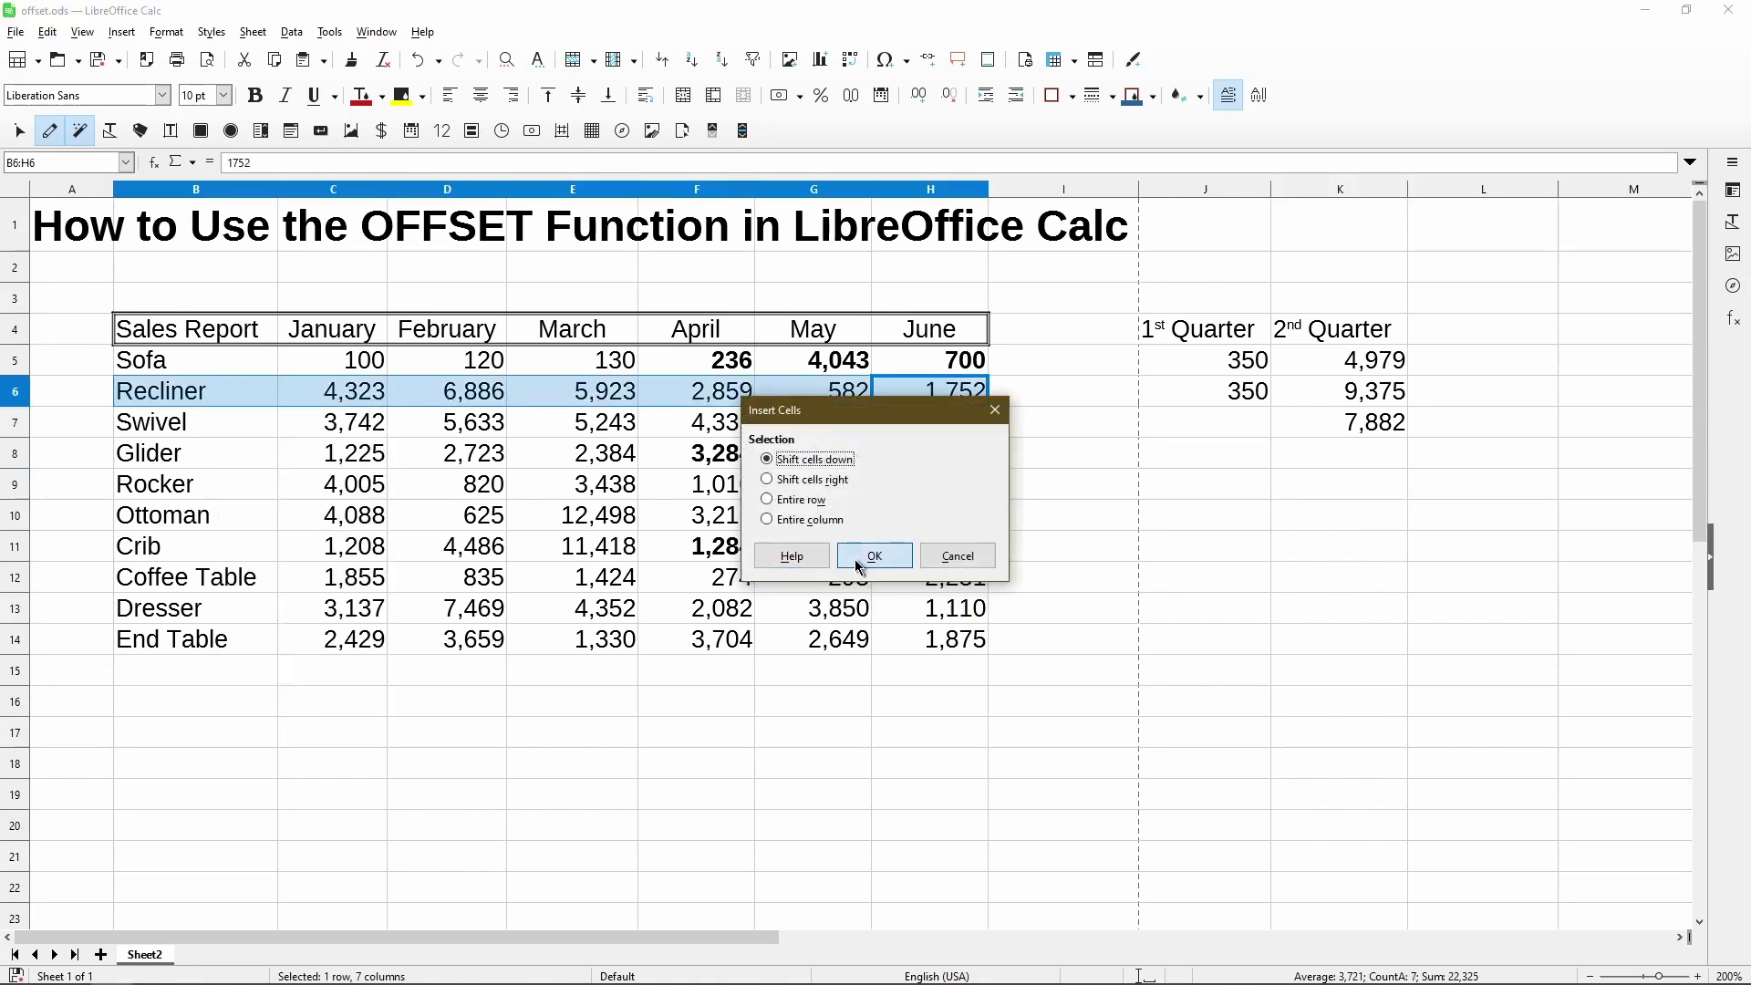
click(871, 556)
click(942, 477)
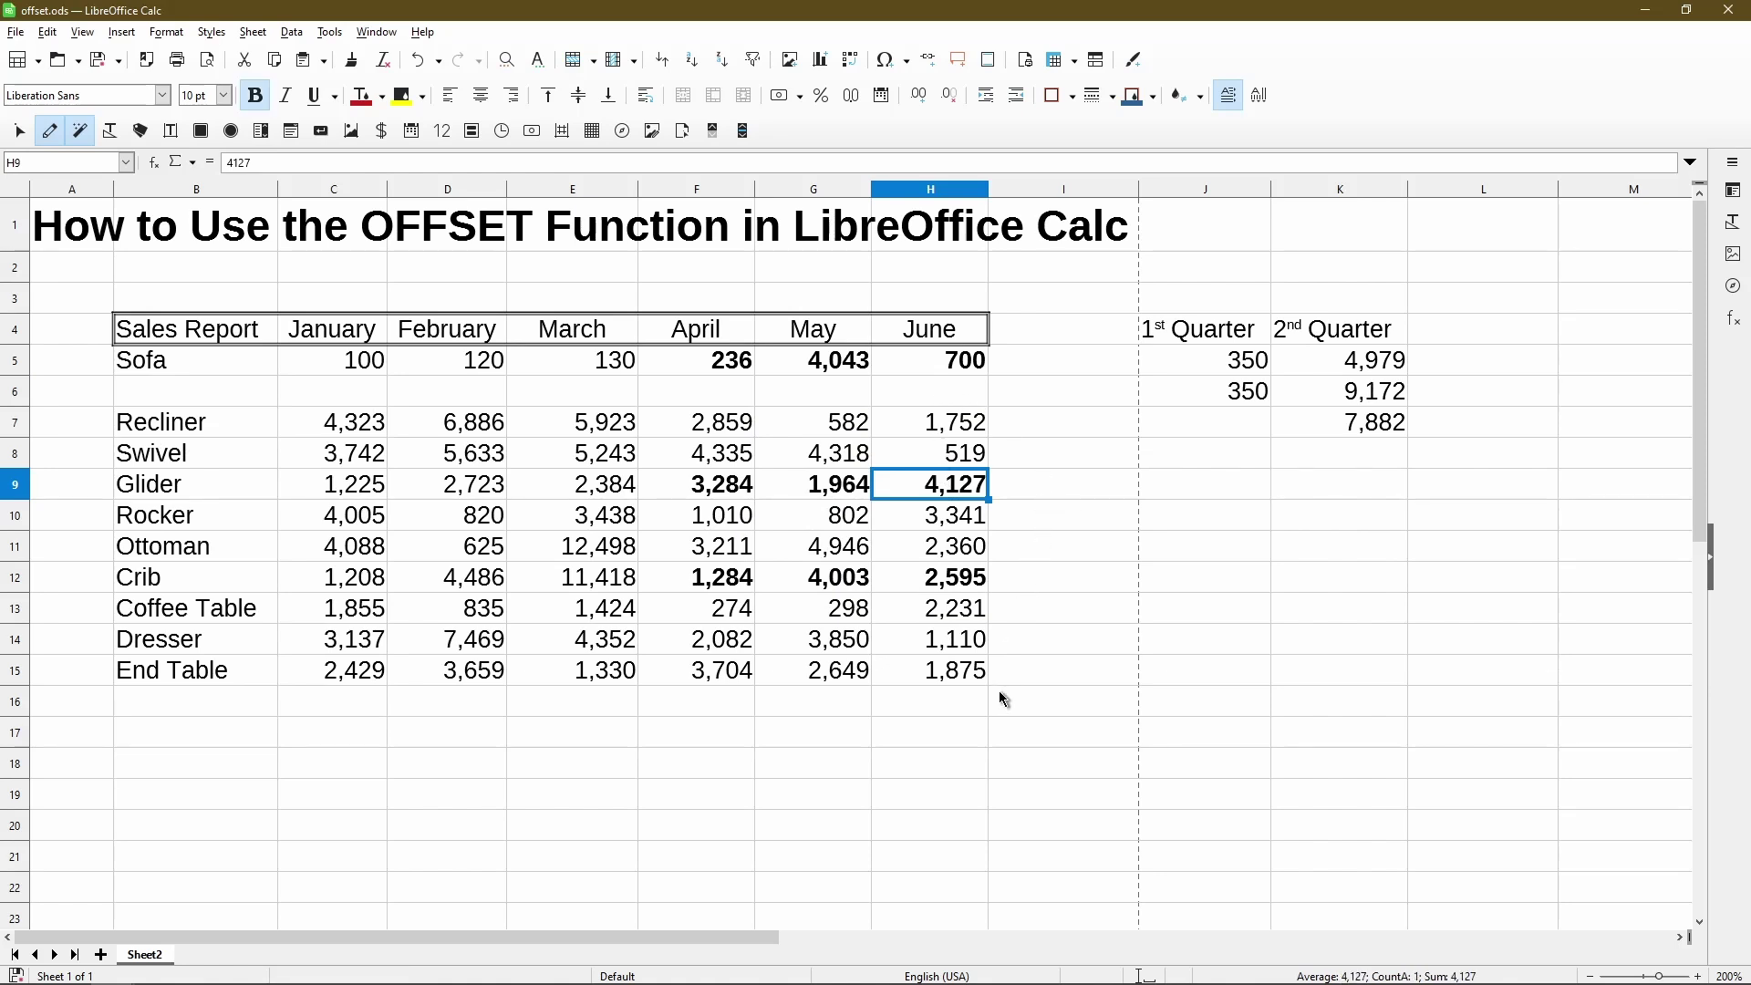
click(1305, 363)
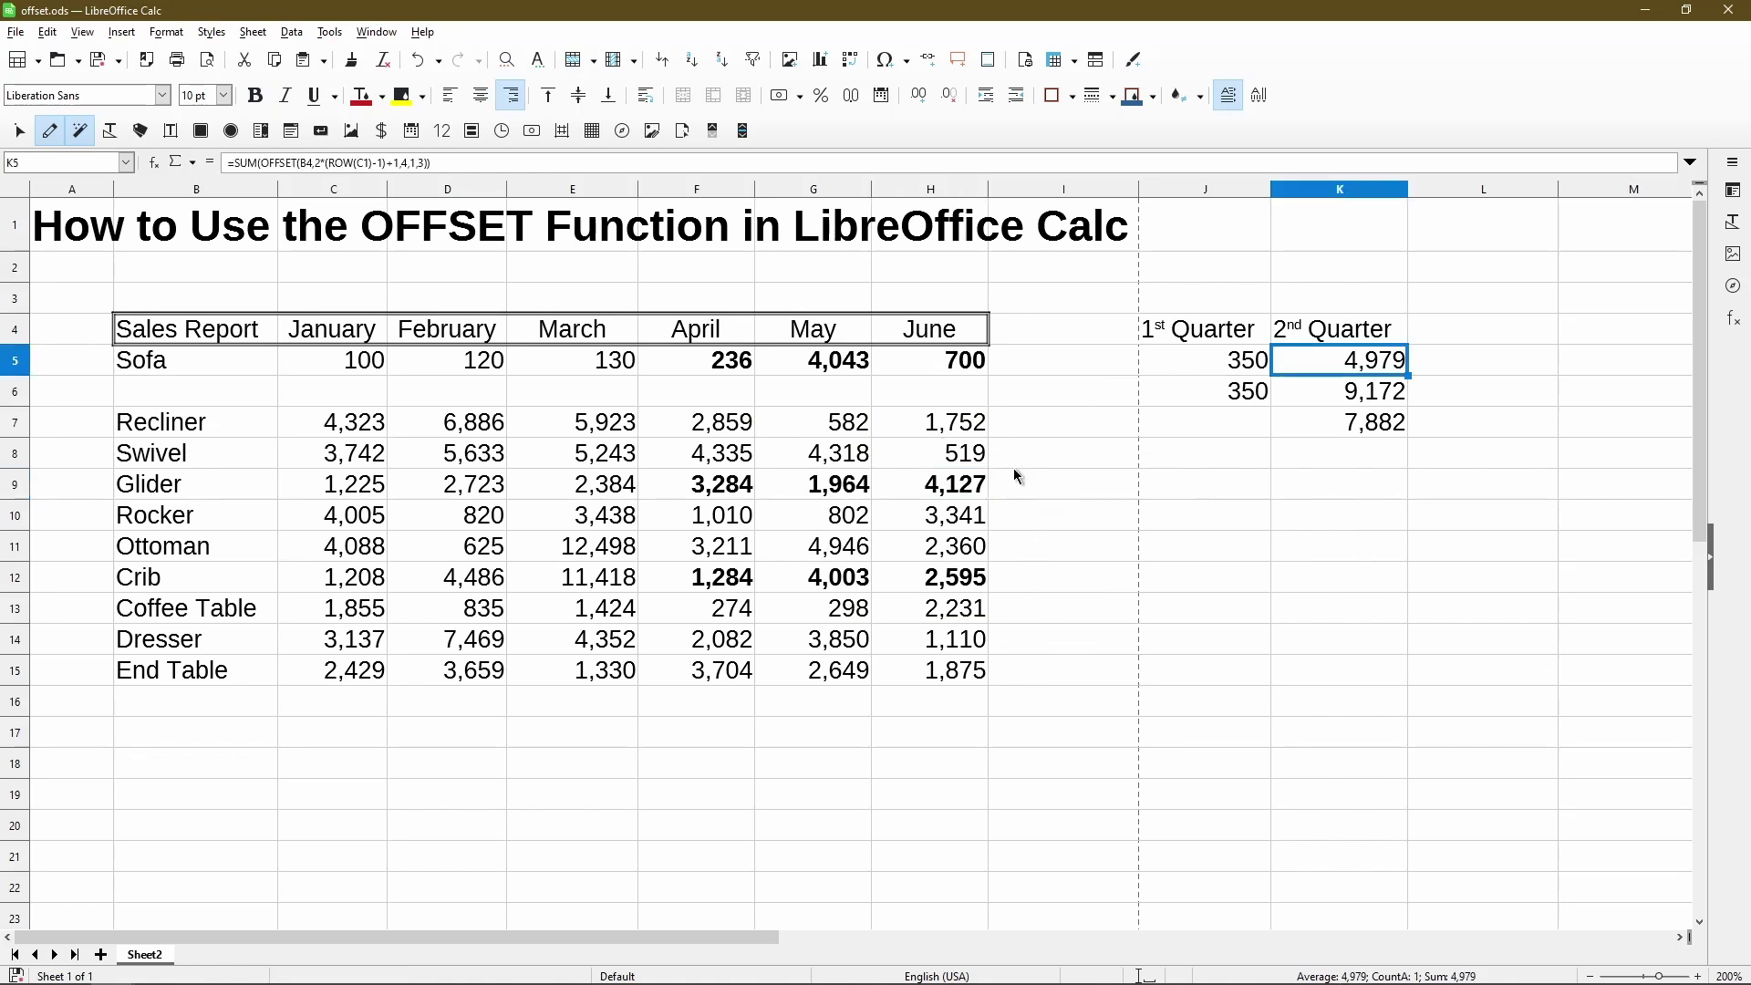
click(1327, 396)
click(1324, 432)
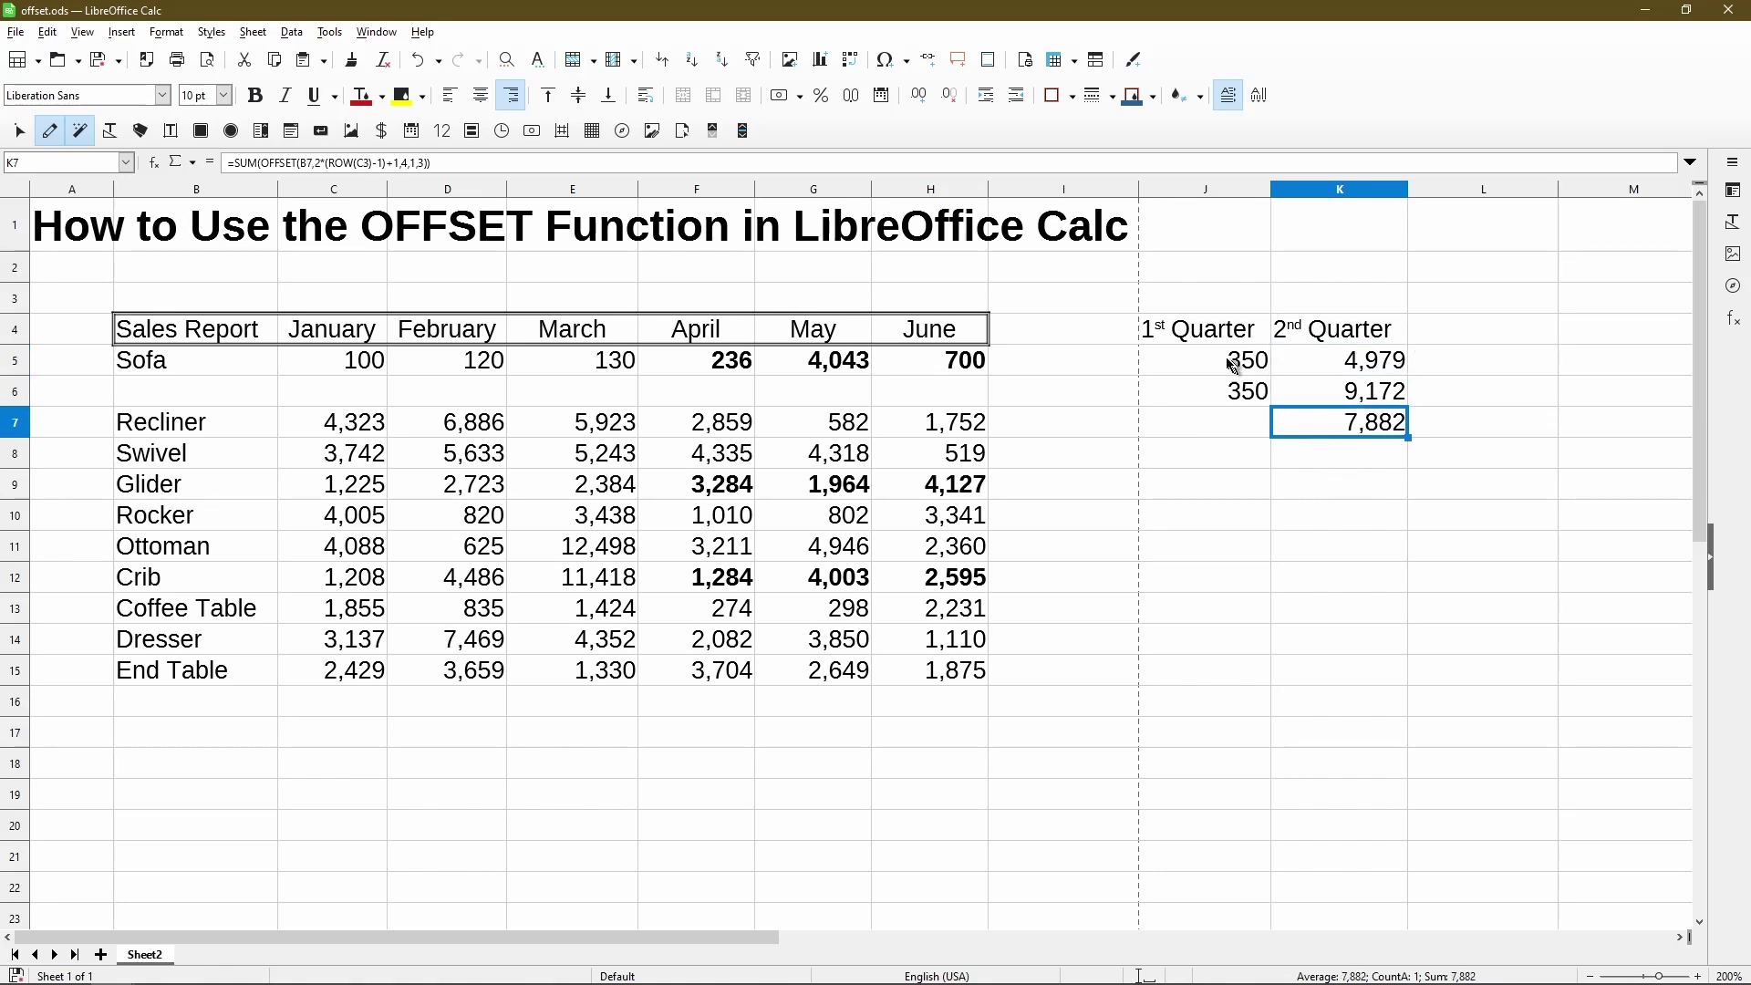